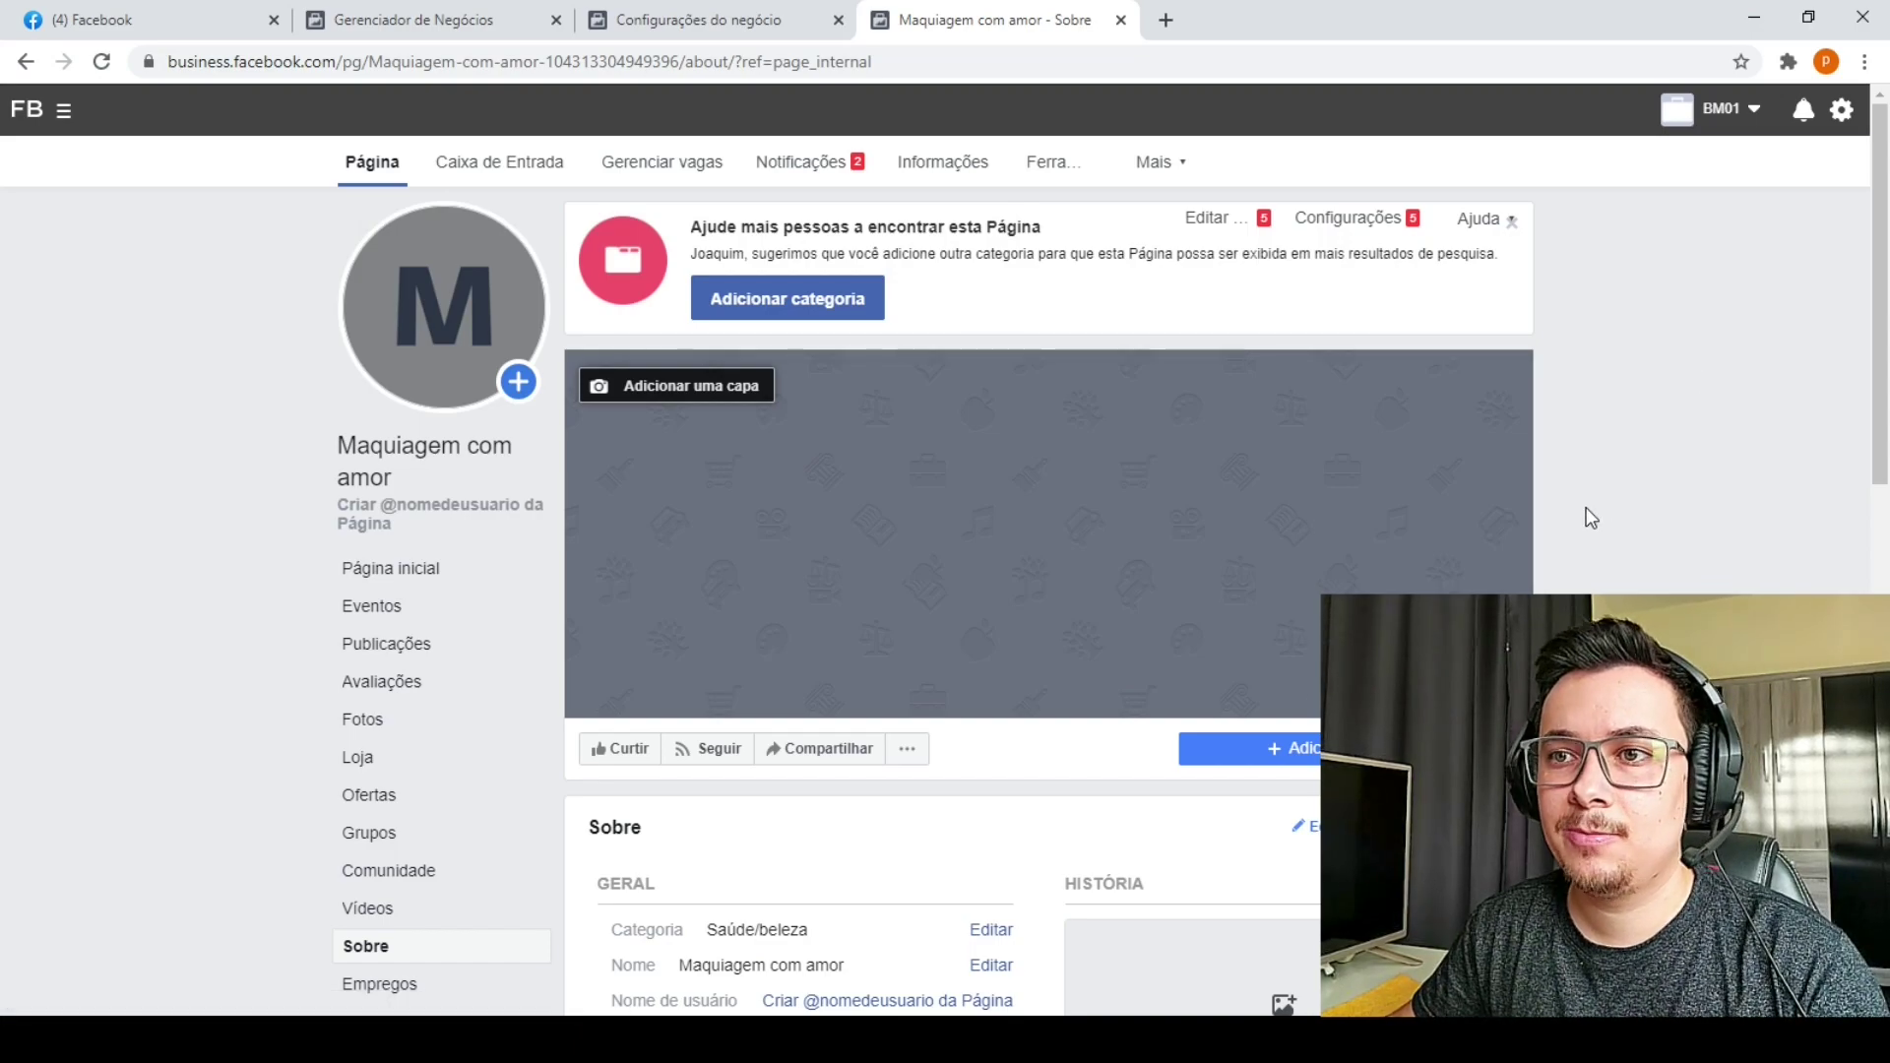
# - Review the Page's Sobre section and the Informações da empresa in the BM01 business settings
pyautogui.scroll(-3, 1582, 512)
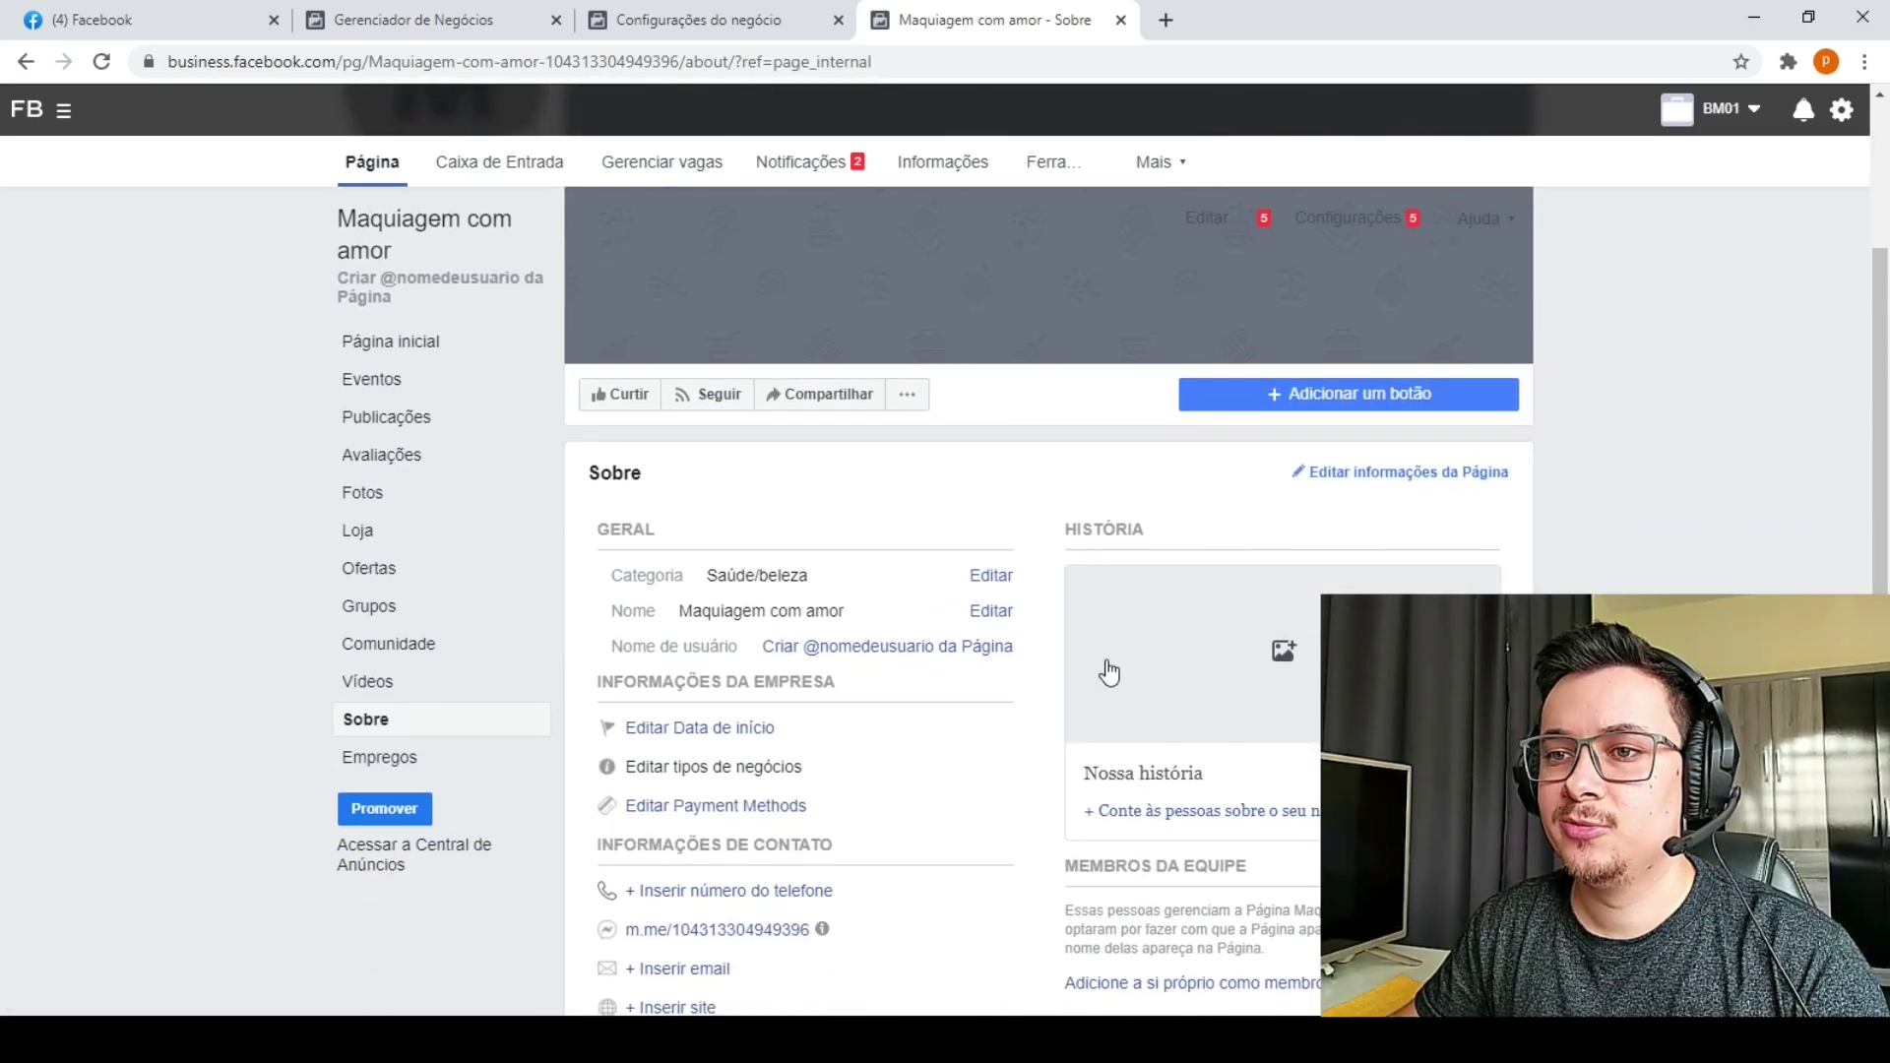
pyautogui.scroll(5, 1107, 670)
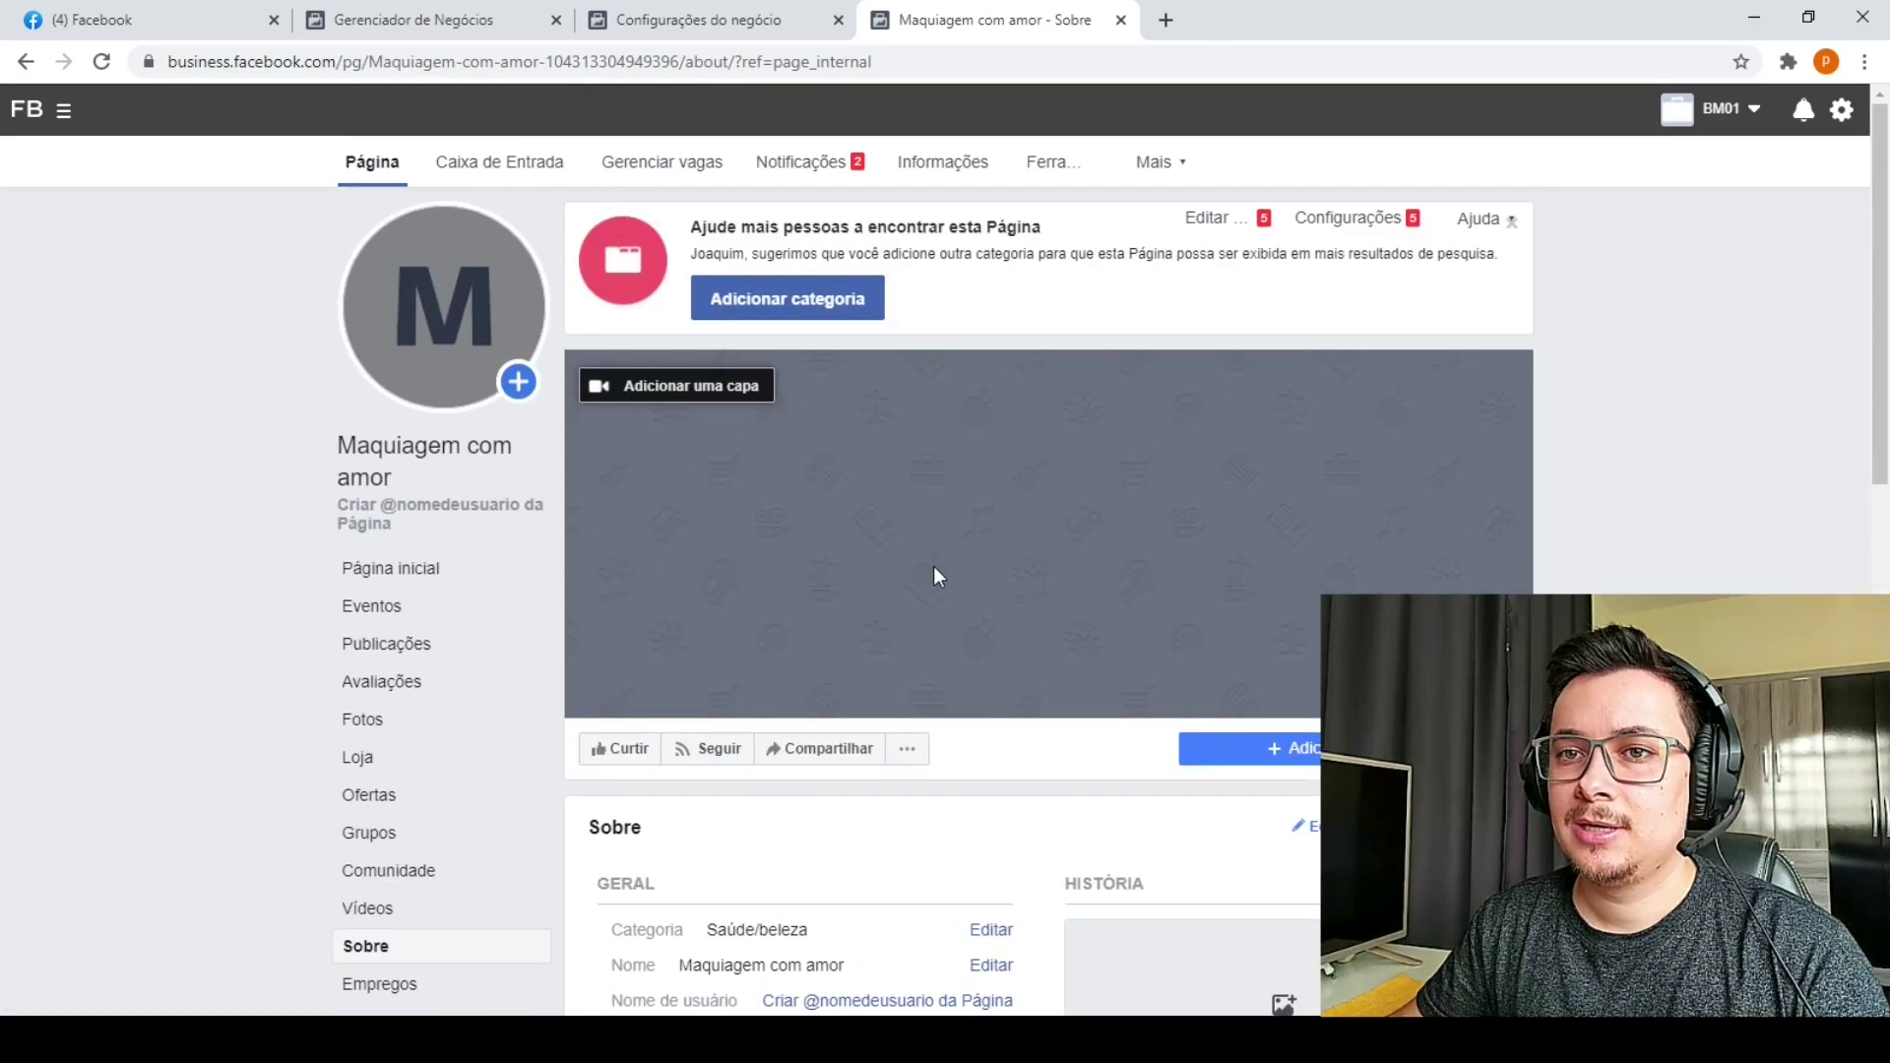
pyautogui.click(759, 15)
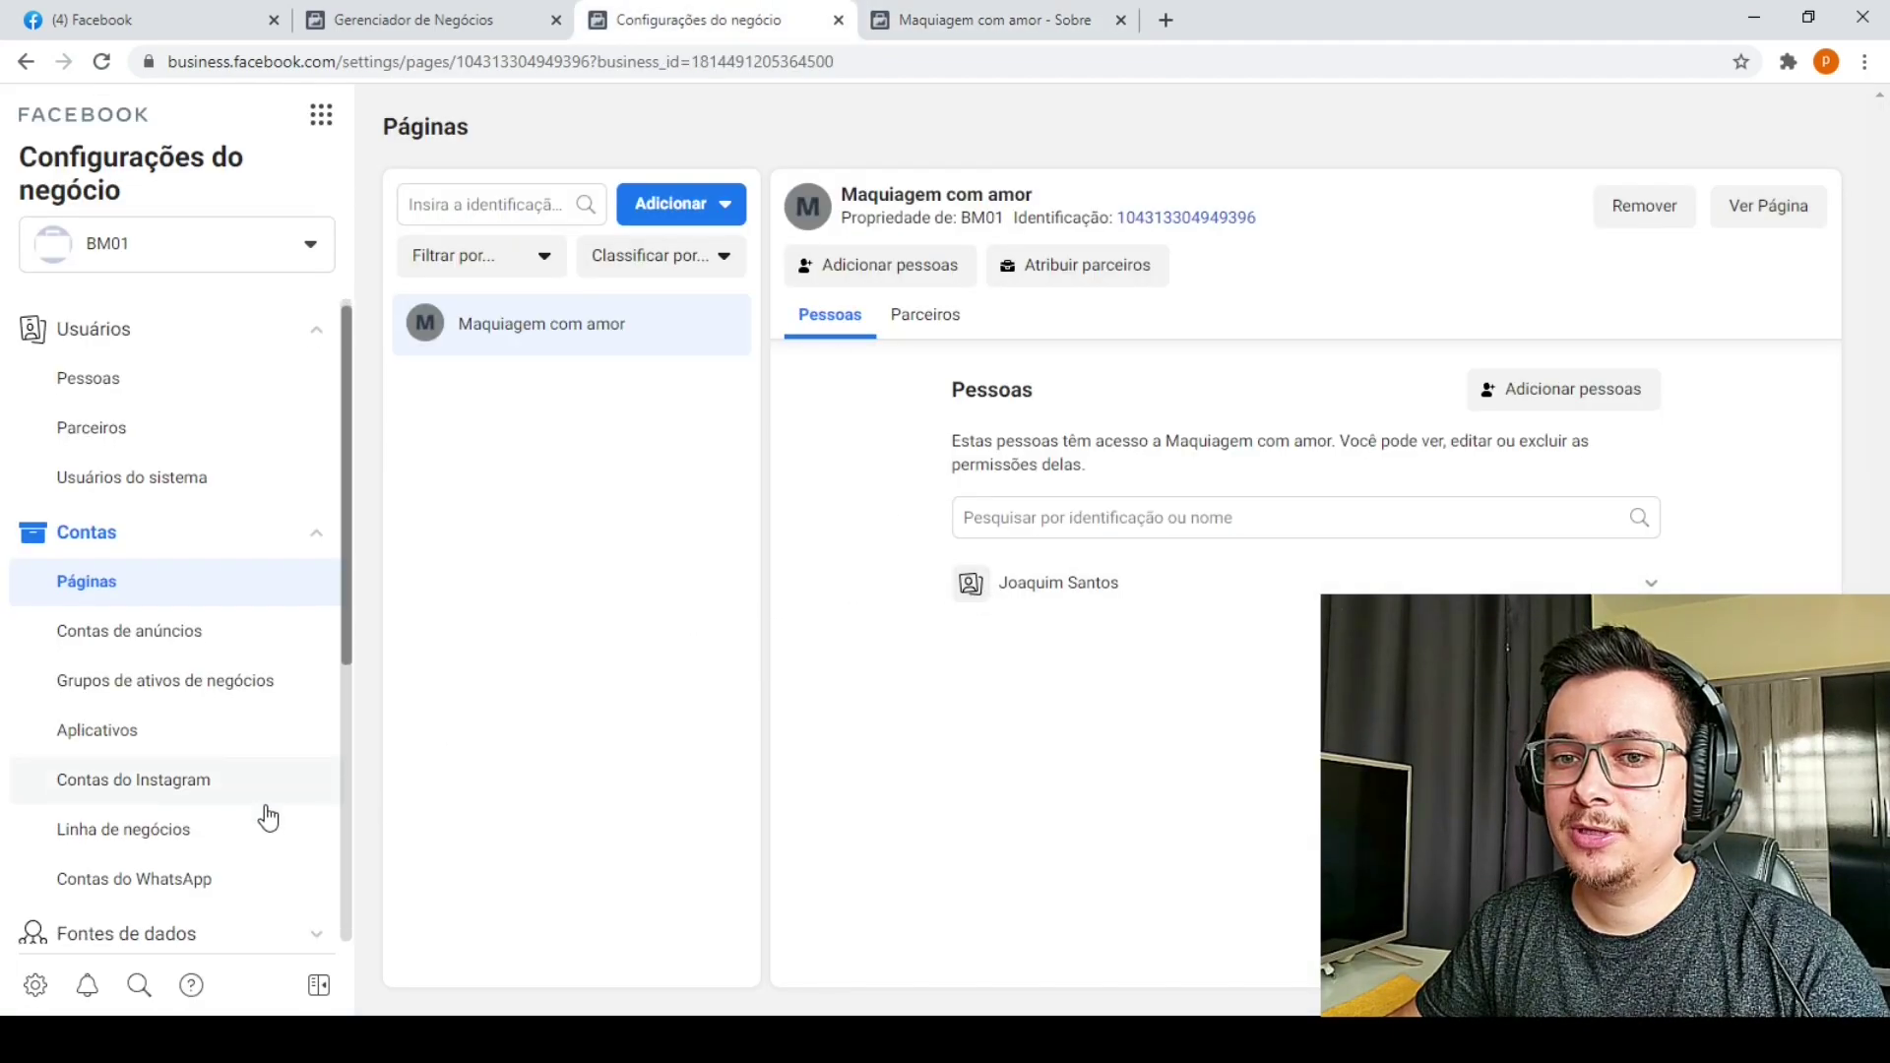
pyautogui.scroll(-4, 261, 798)
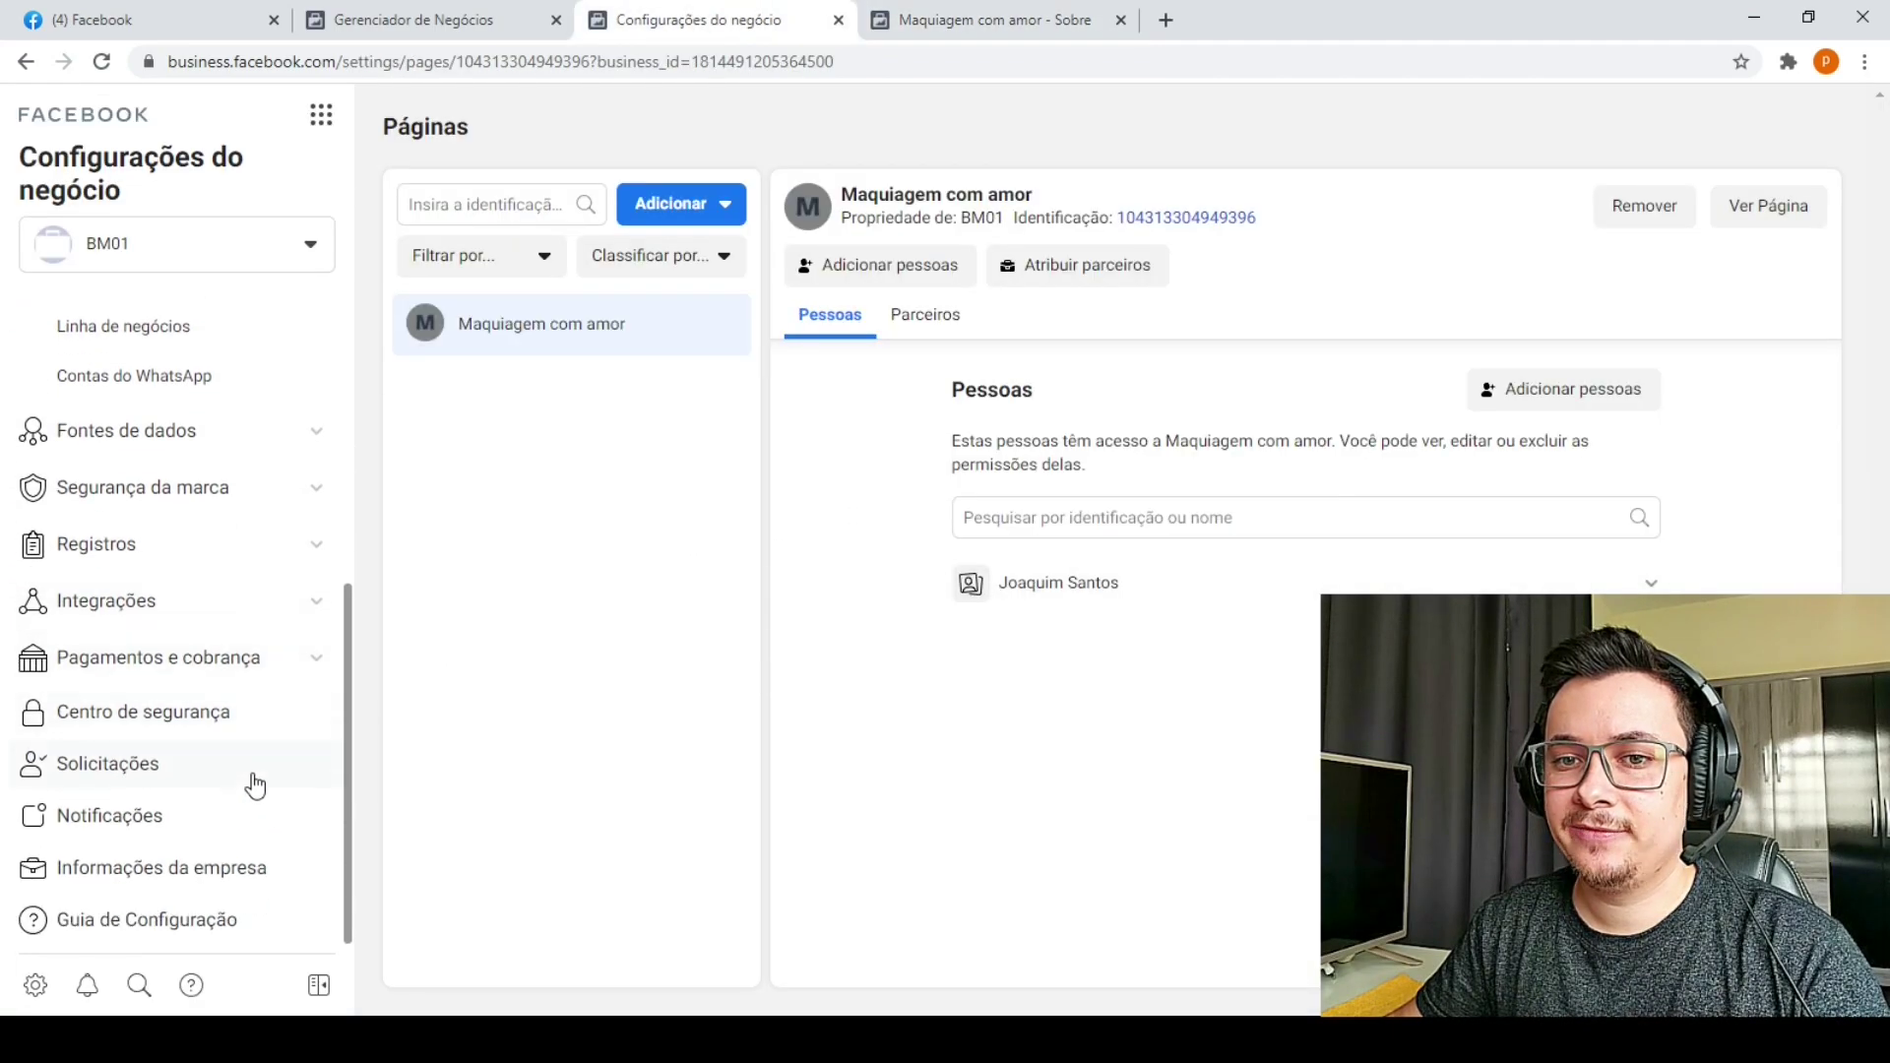
pyautogui.click(194, 890)
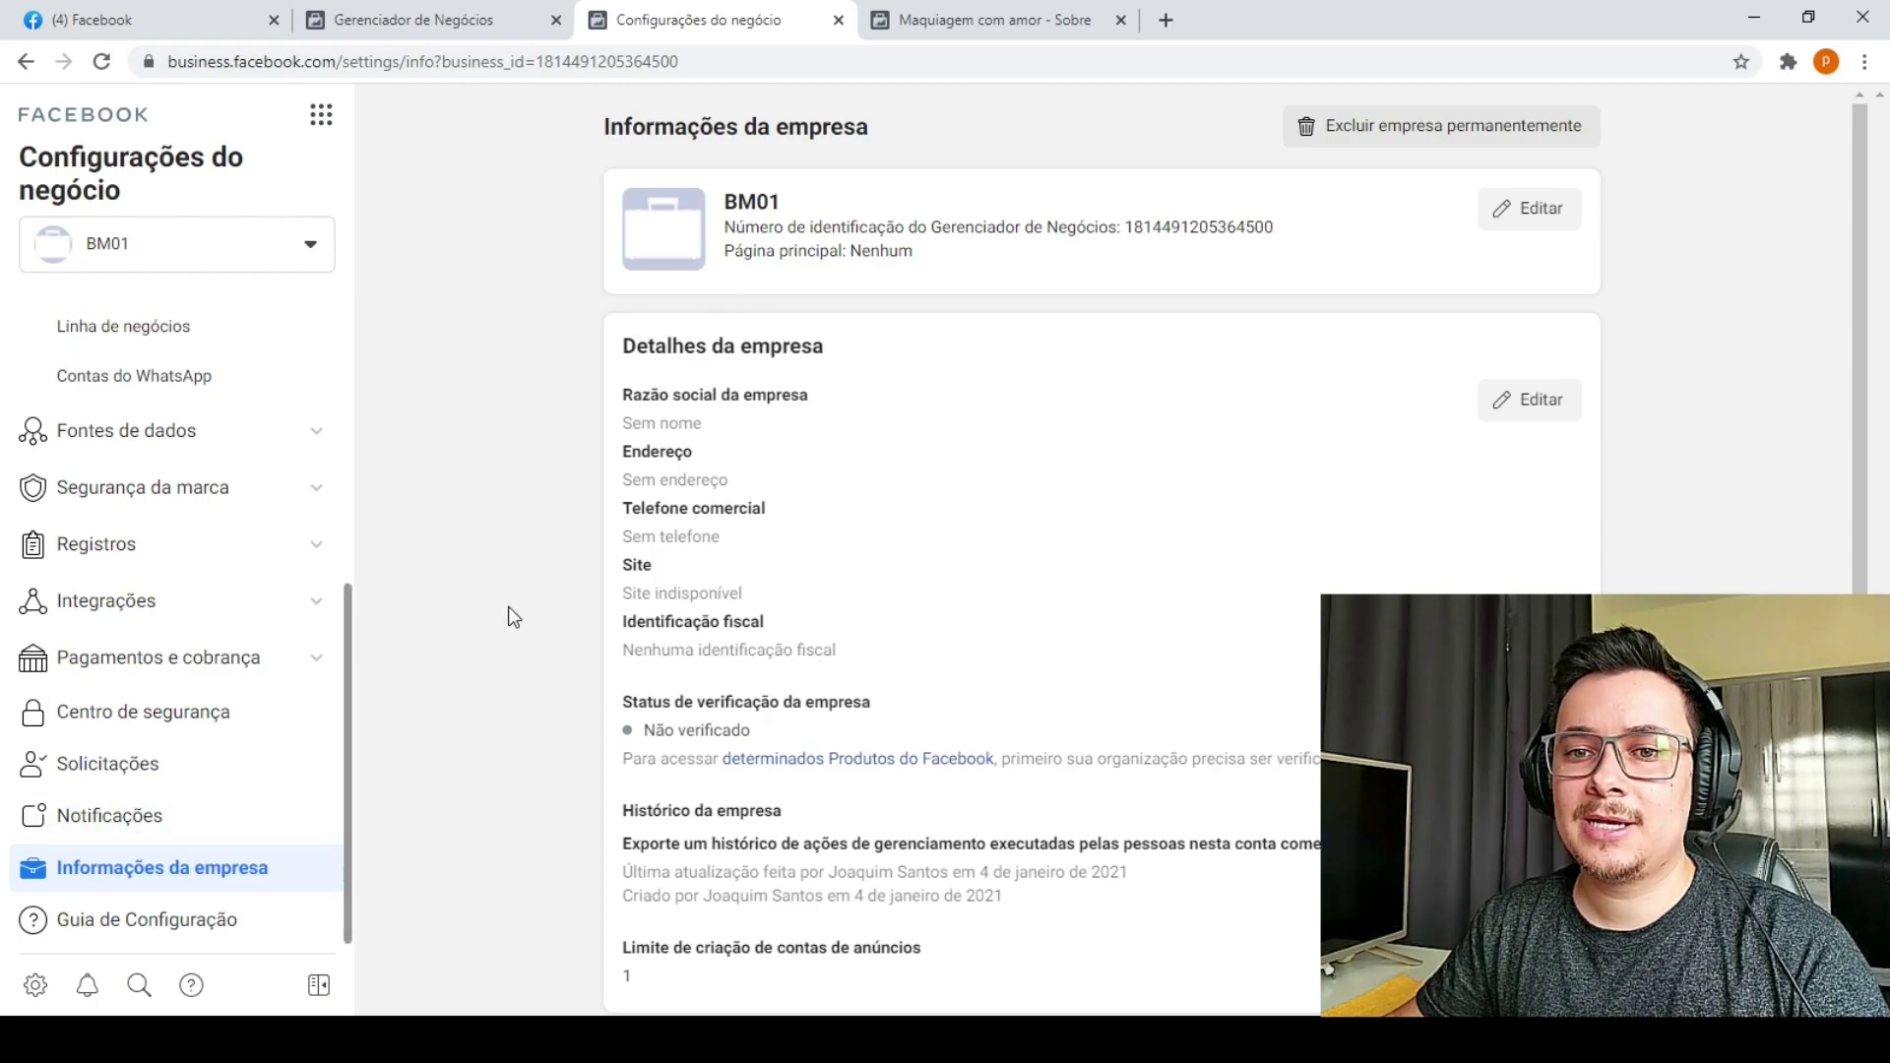
pyautogui.scroll(5, 177, 571)
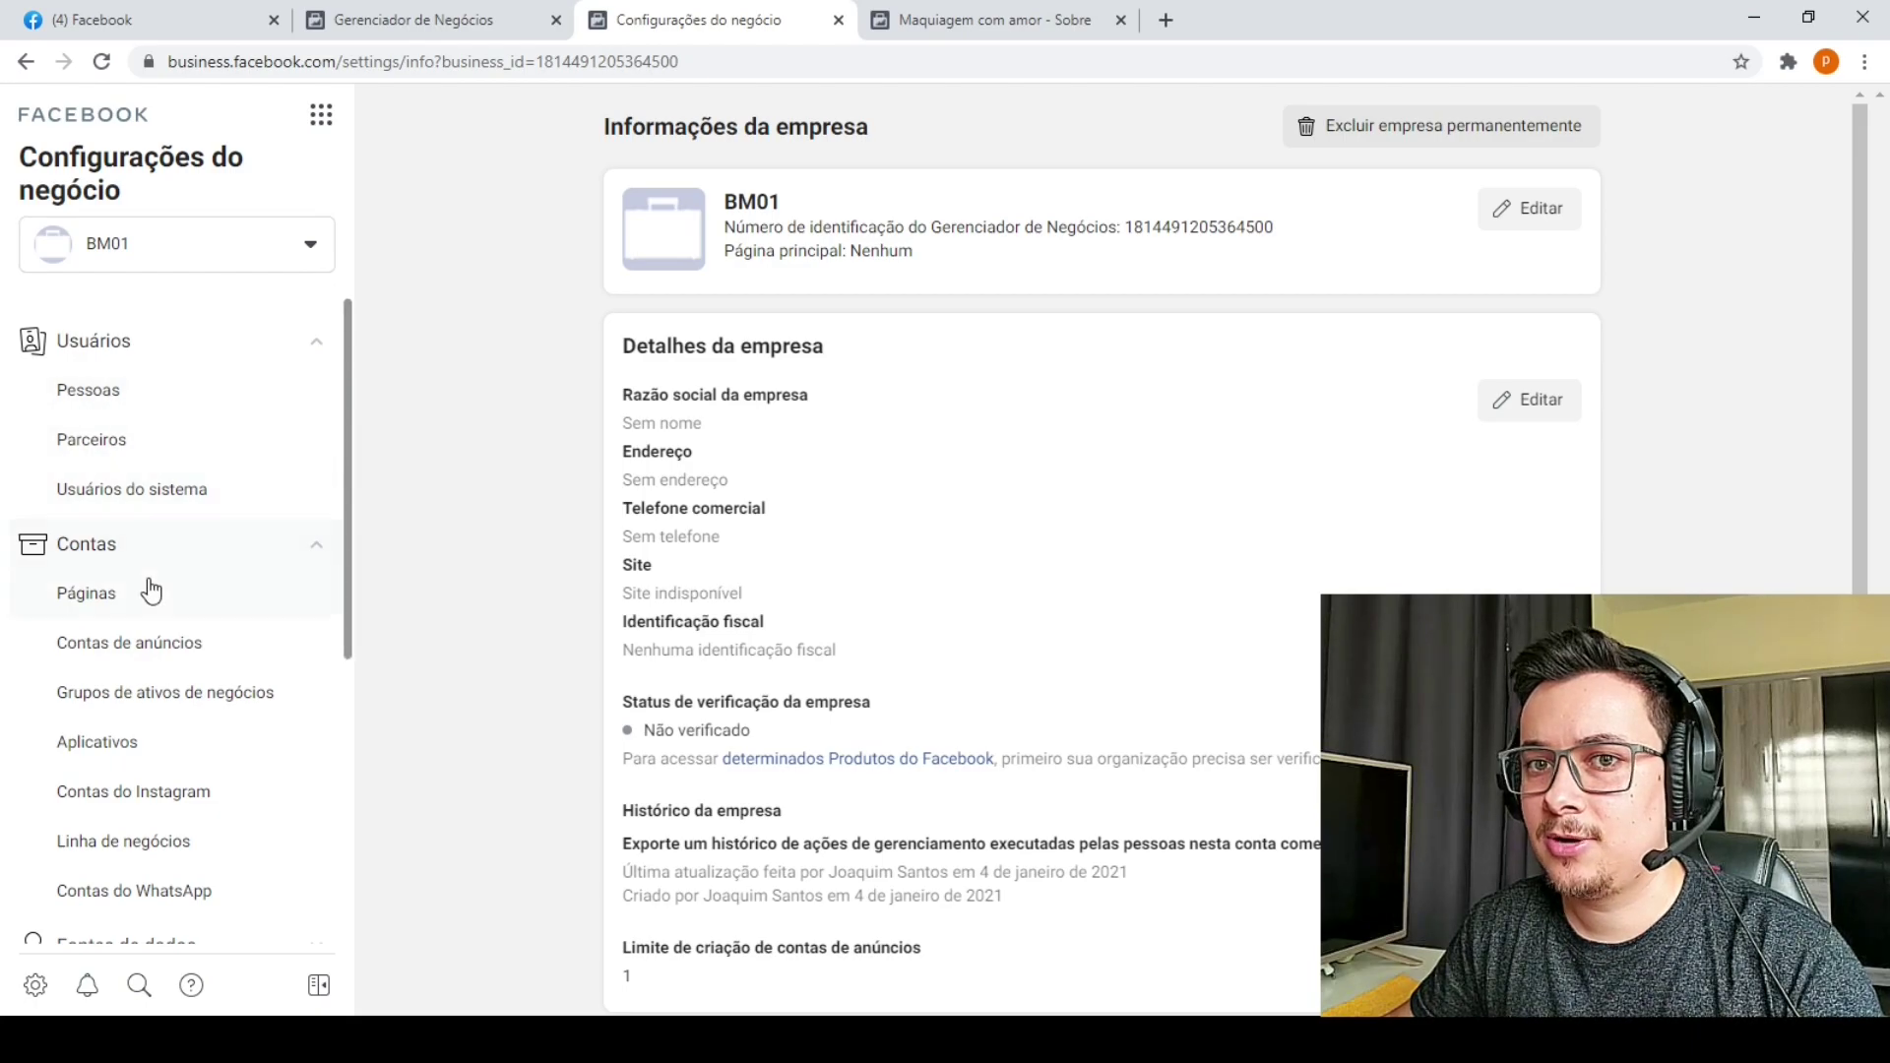
# - Return the business settings to Páginas and close the separate Maquiagem com amor browser tab
pyautogui.click(152, 612)
pyautogui.click(940, 18)
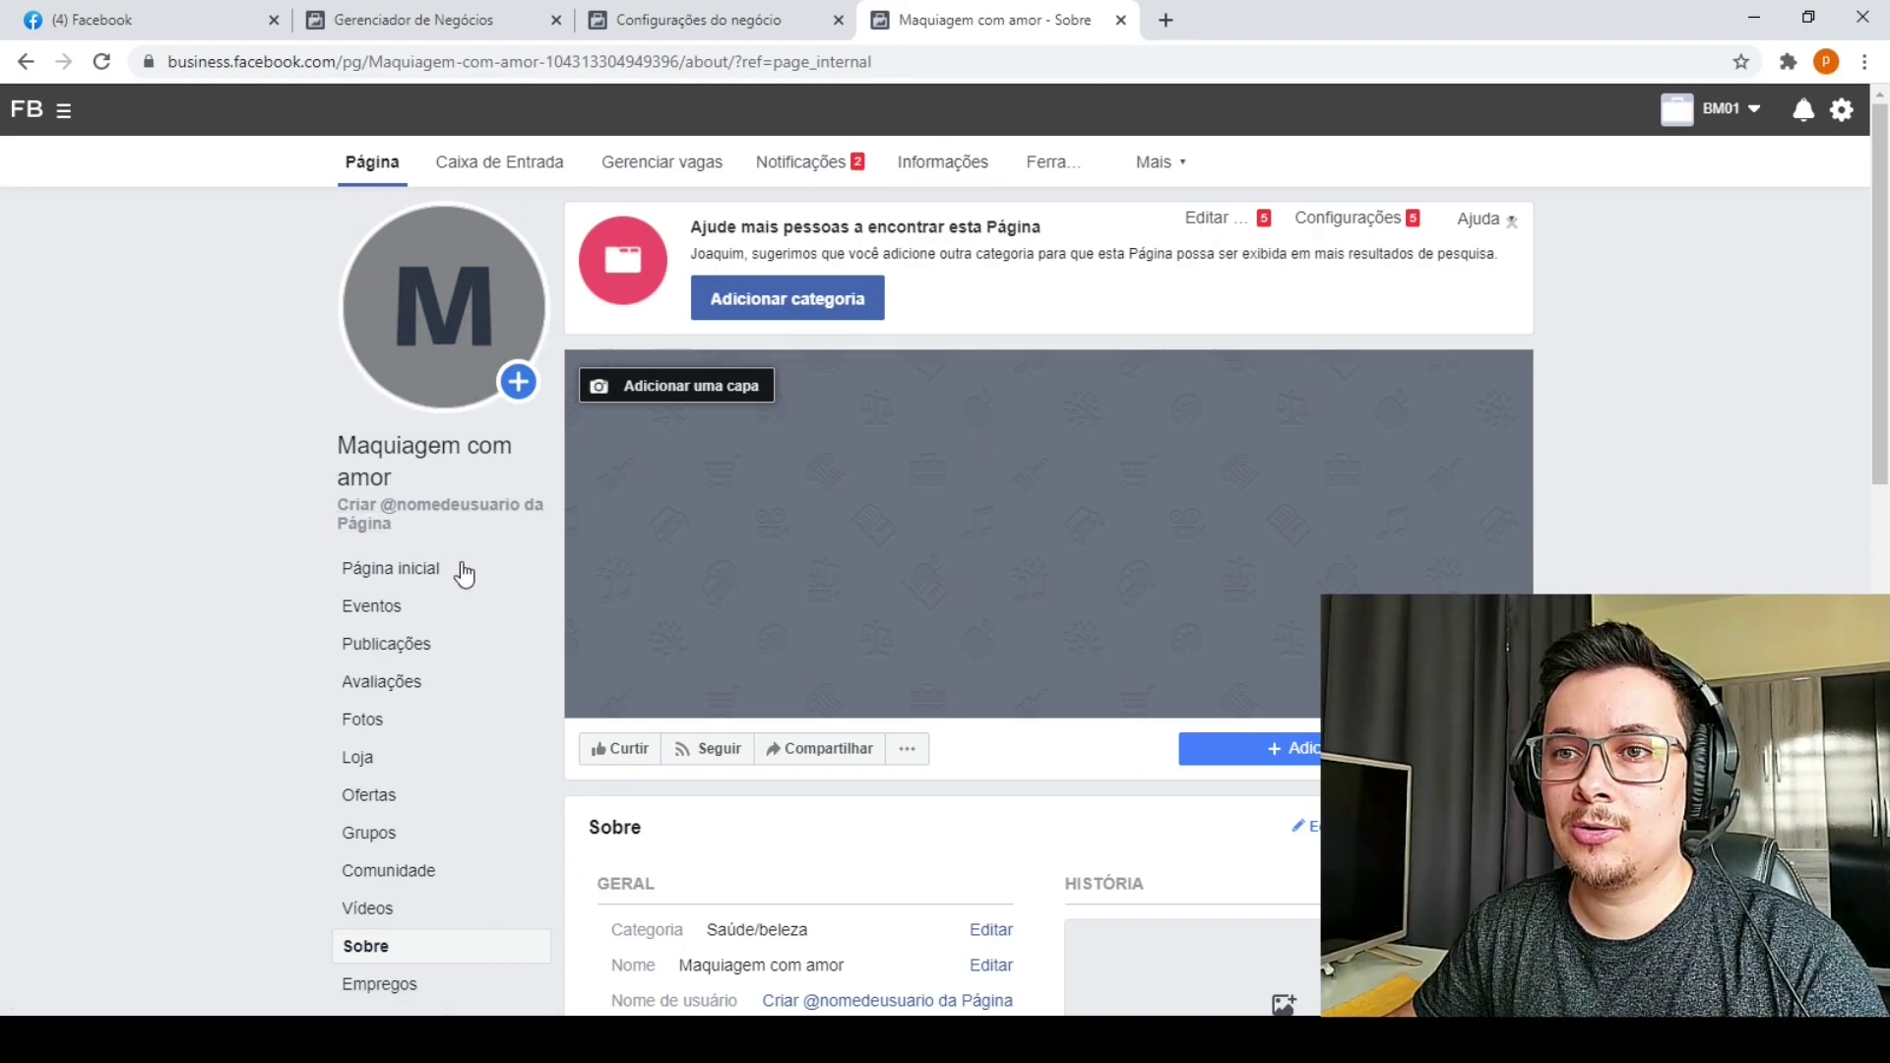
pyautogui.click(1121, 20)
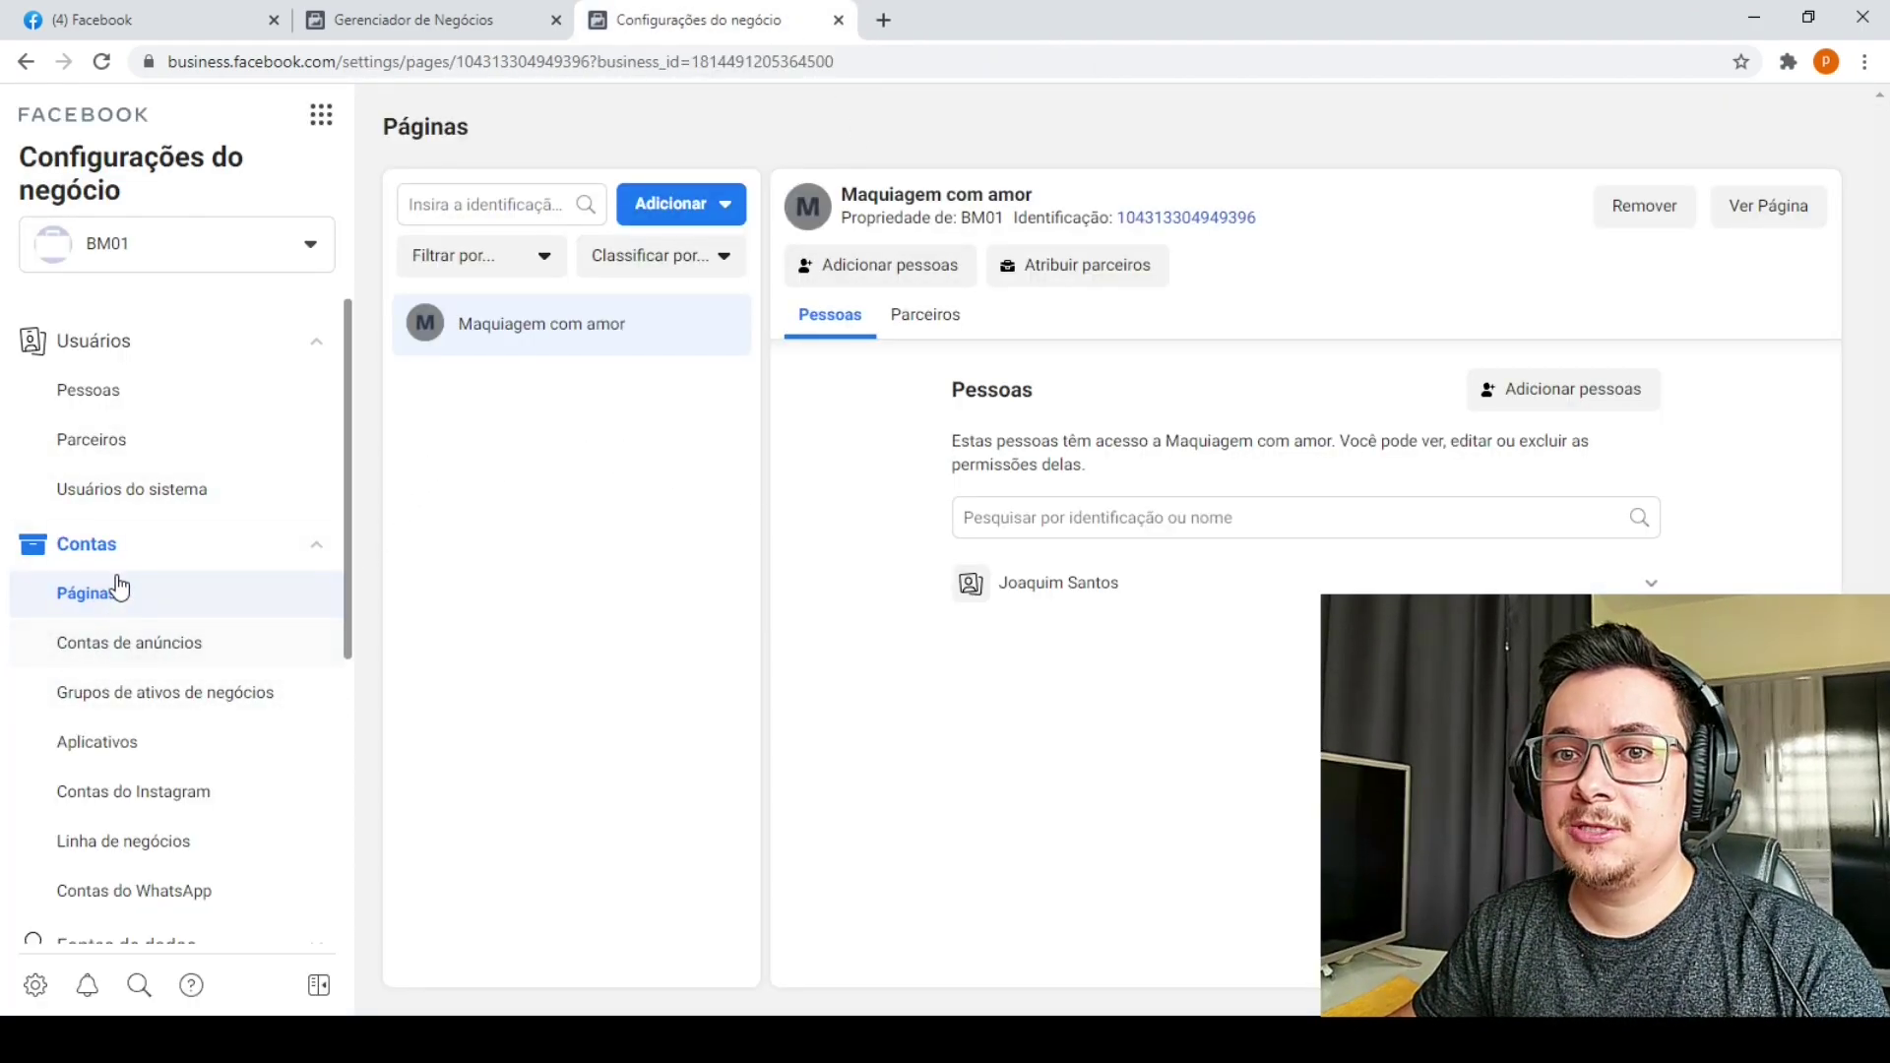
# - Open the Pagamentos settings under Pagamentos e cobrança for BM01
pyautogui.scroll(-4, 219, 768)
pyautogui.scroll(-1, 217, 767)
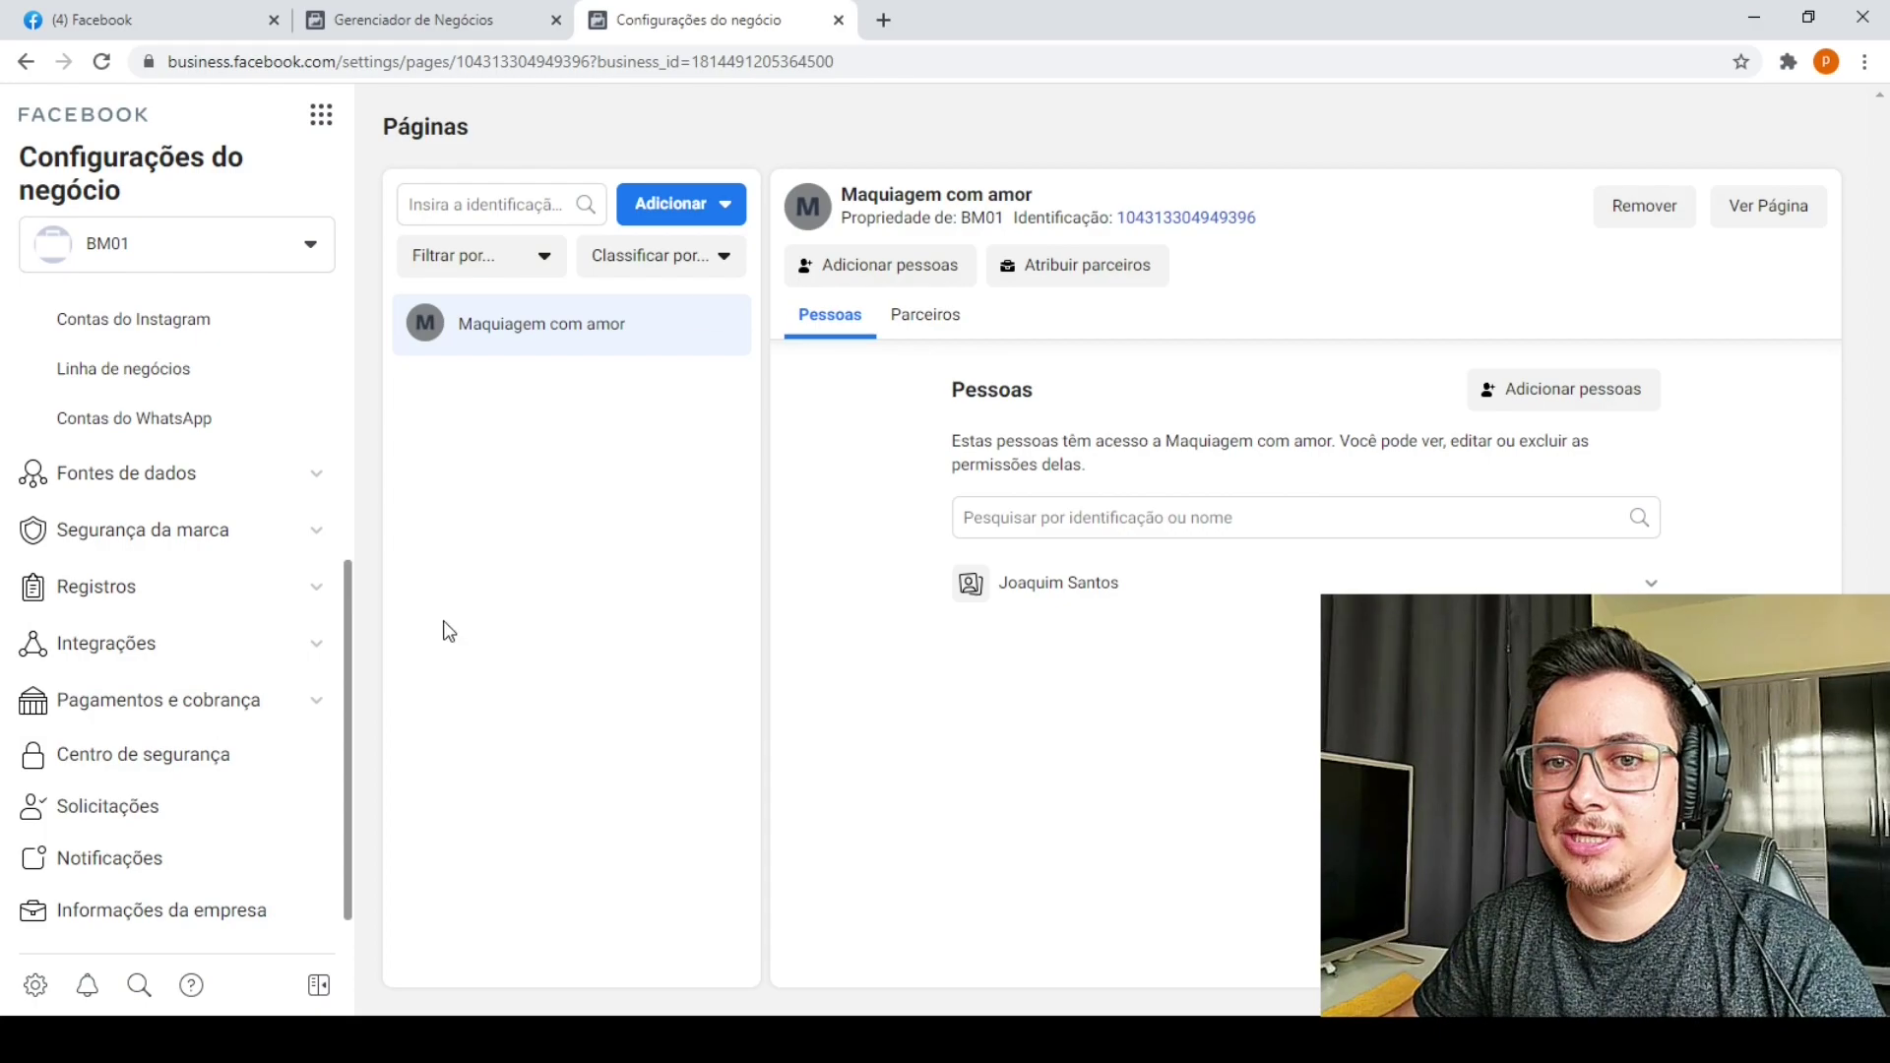
pyautogui.scroll(-1, 234, 734)
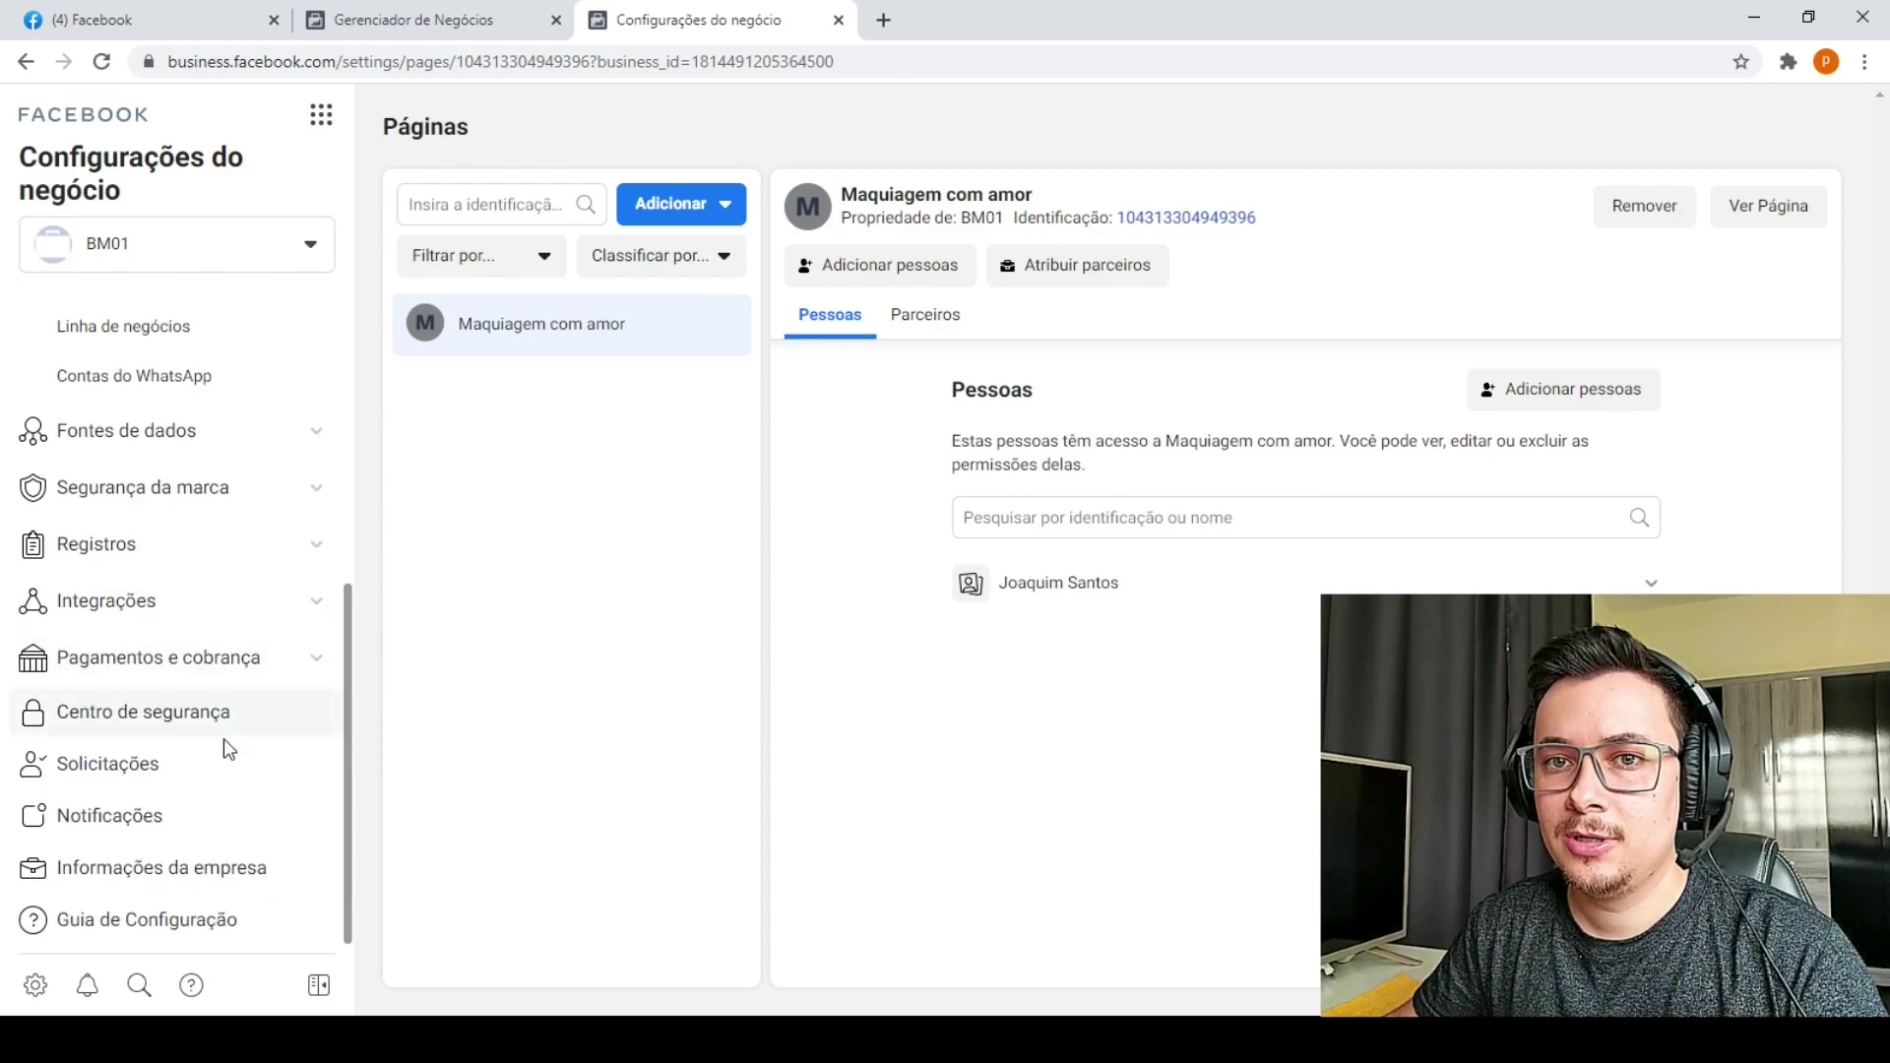
pyautogui.scroll(1, 229, 748)
pyautogui.click(209, 785)
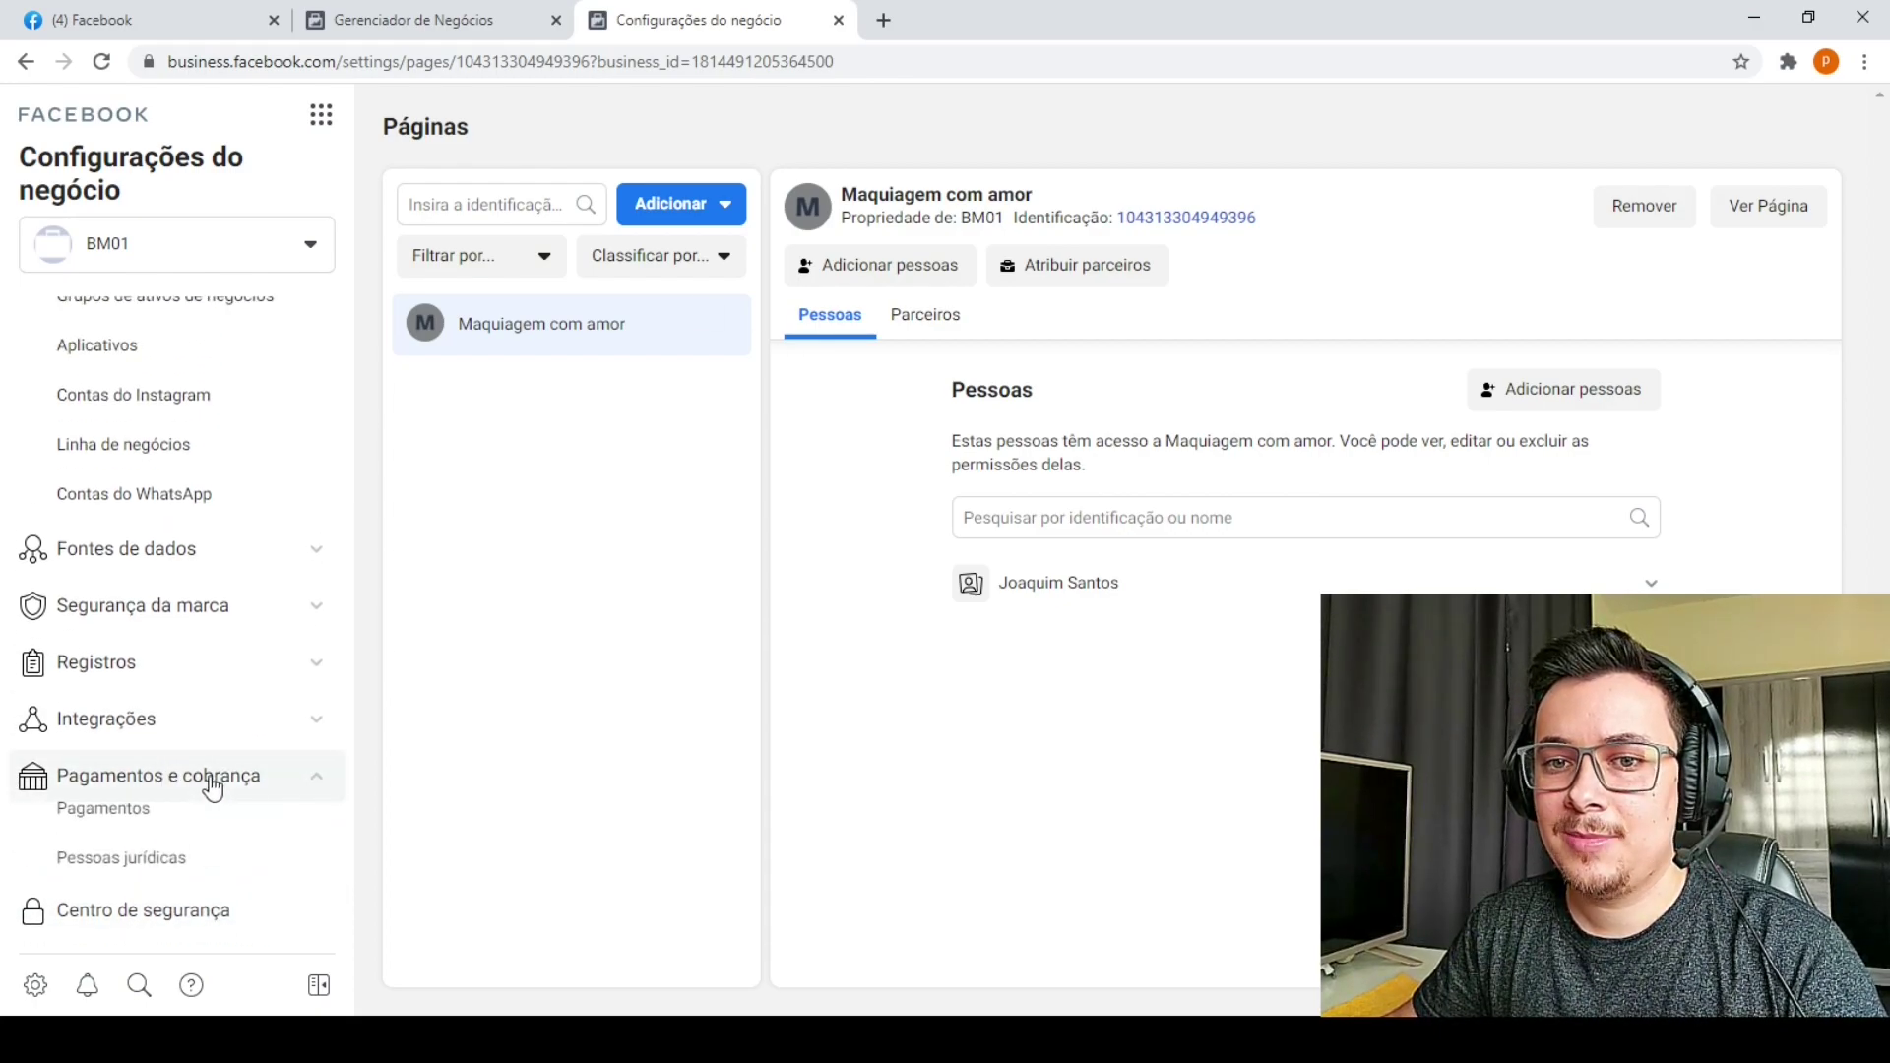
pyautogui.click(174, 846)
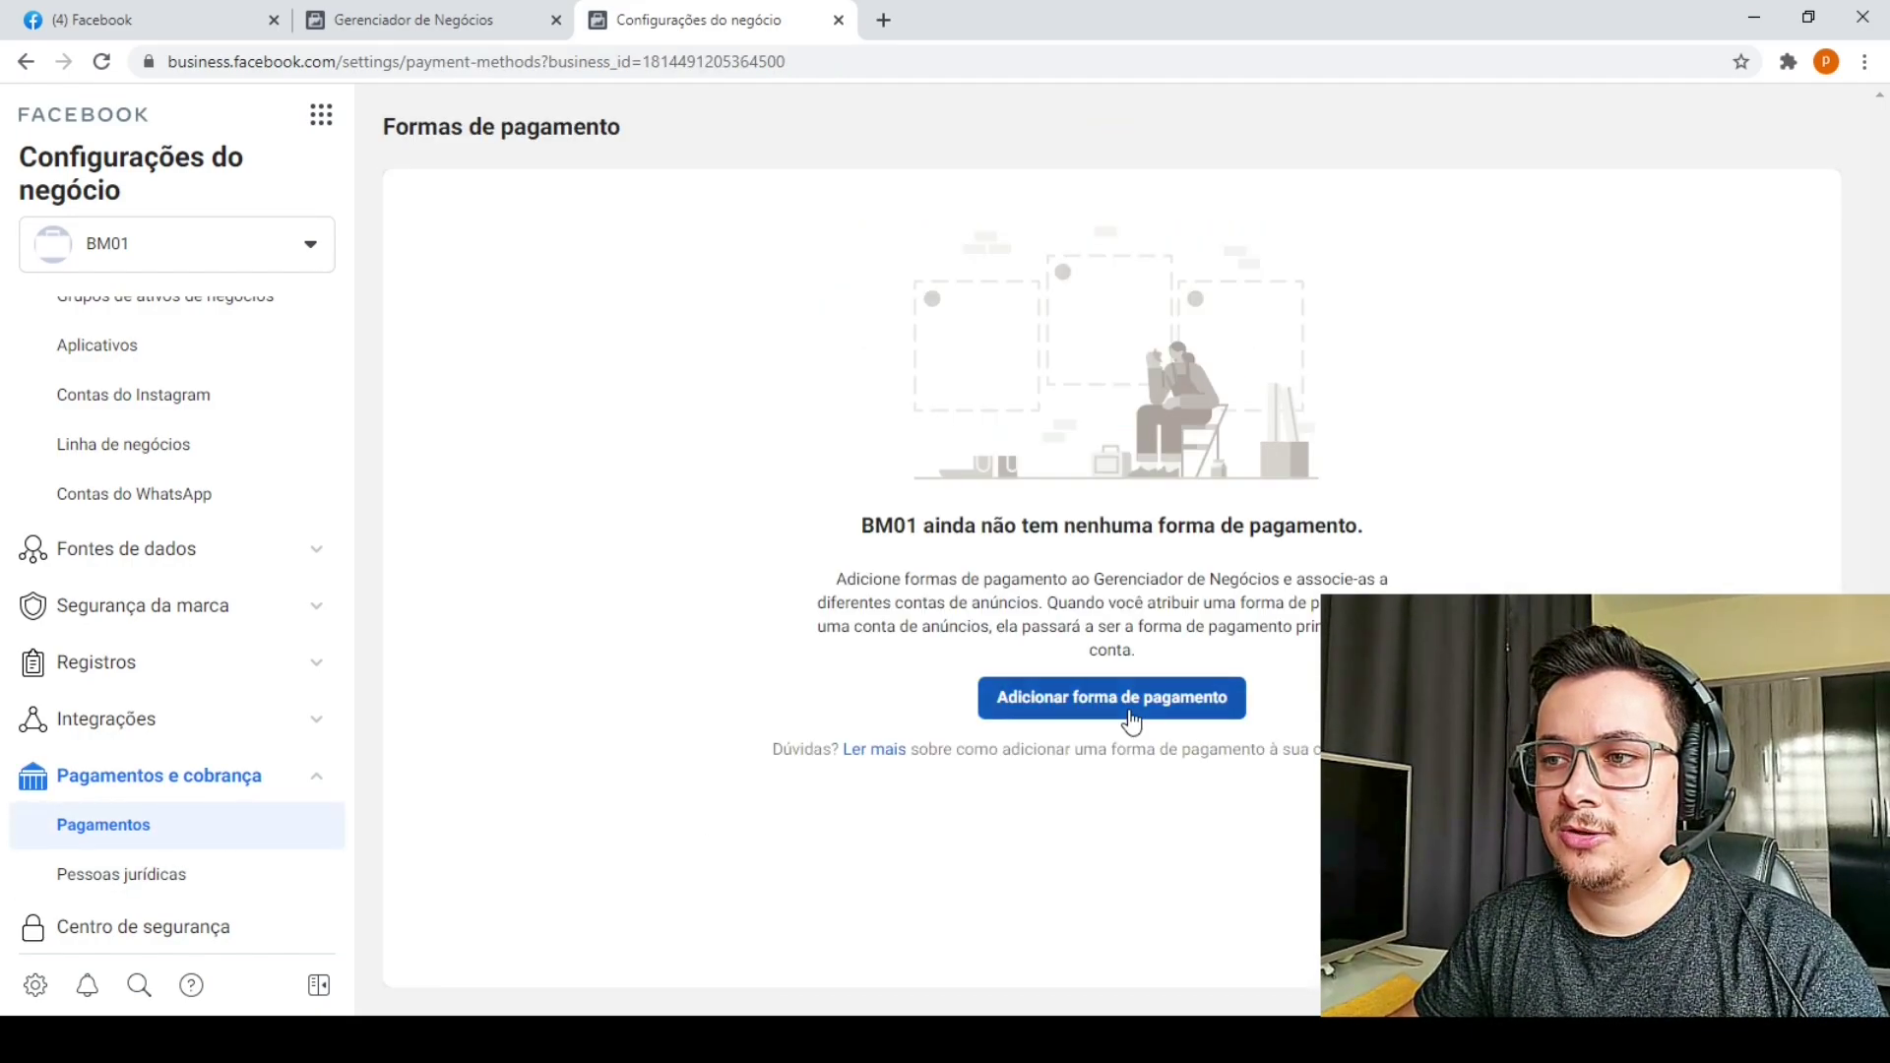
pyautogui.click(1130, 721)
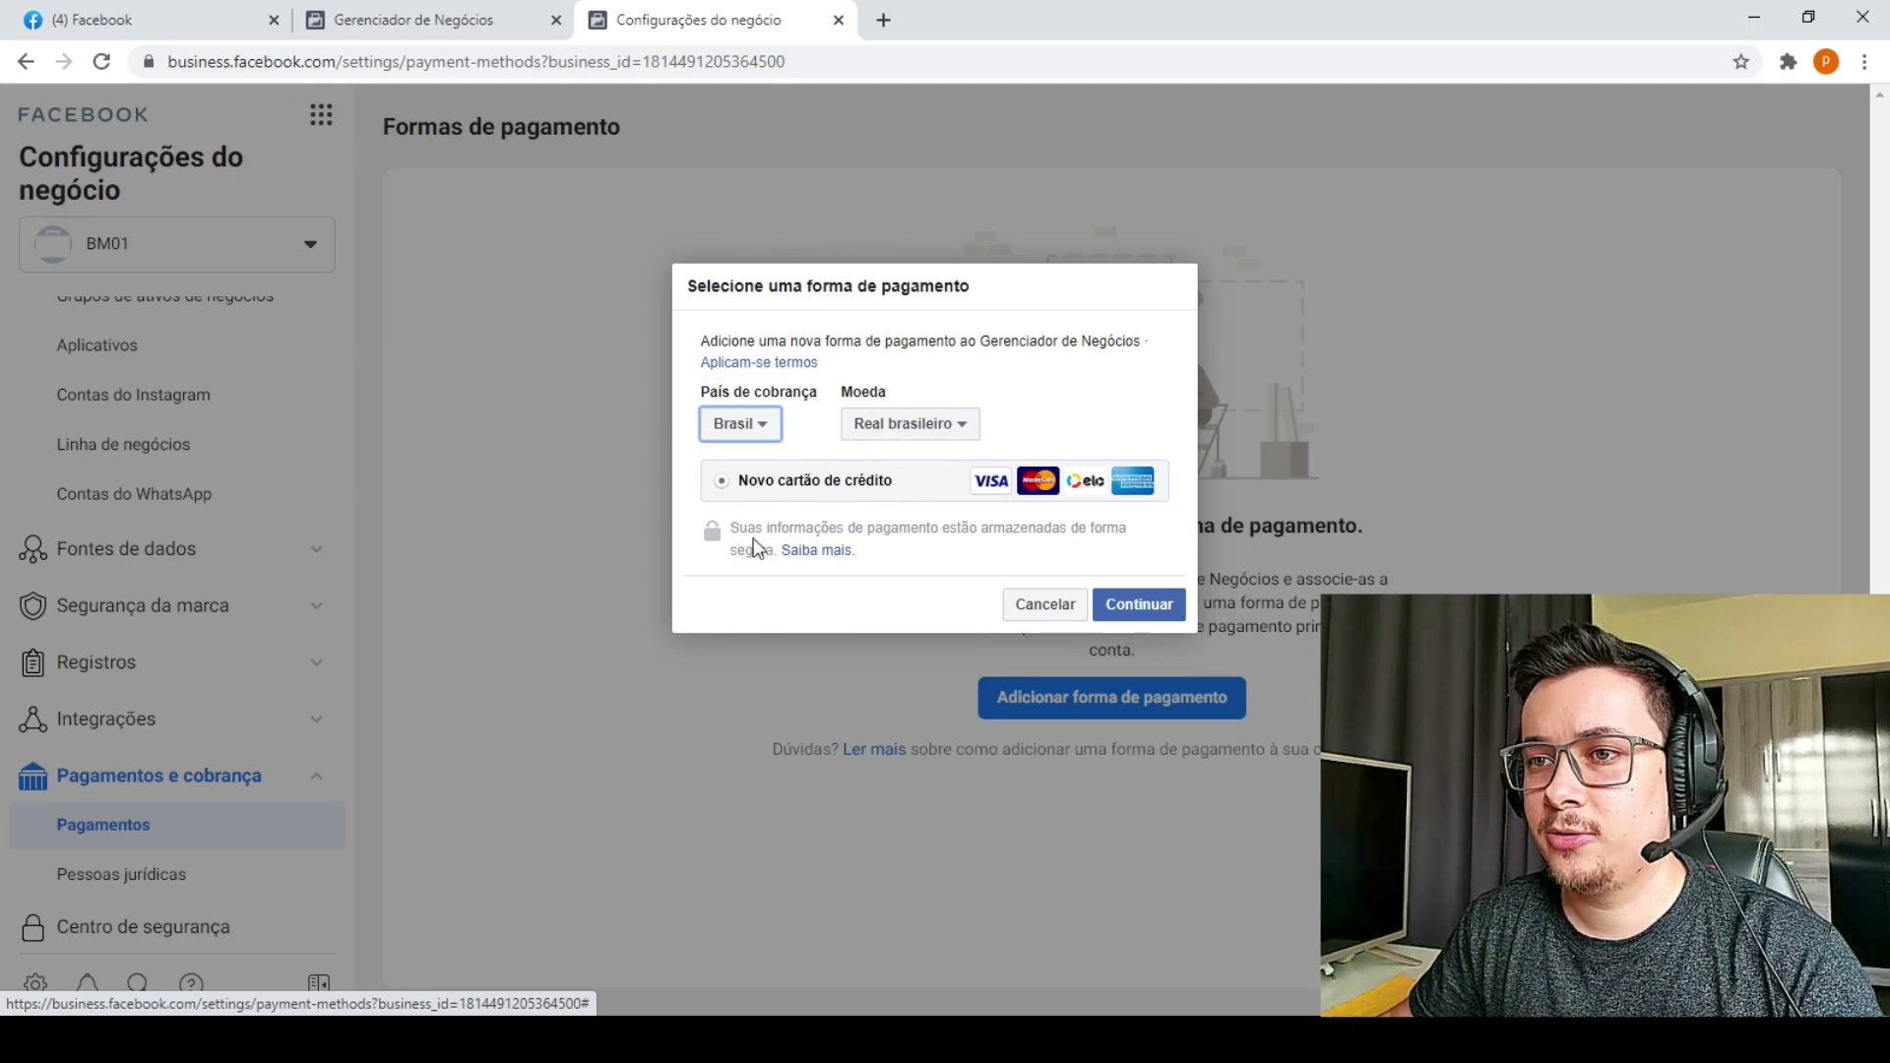
pyautogui.click(1158, 610)
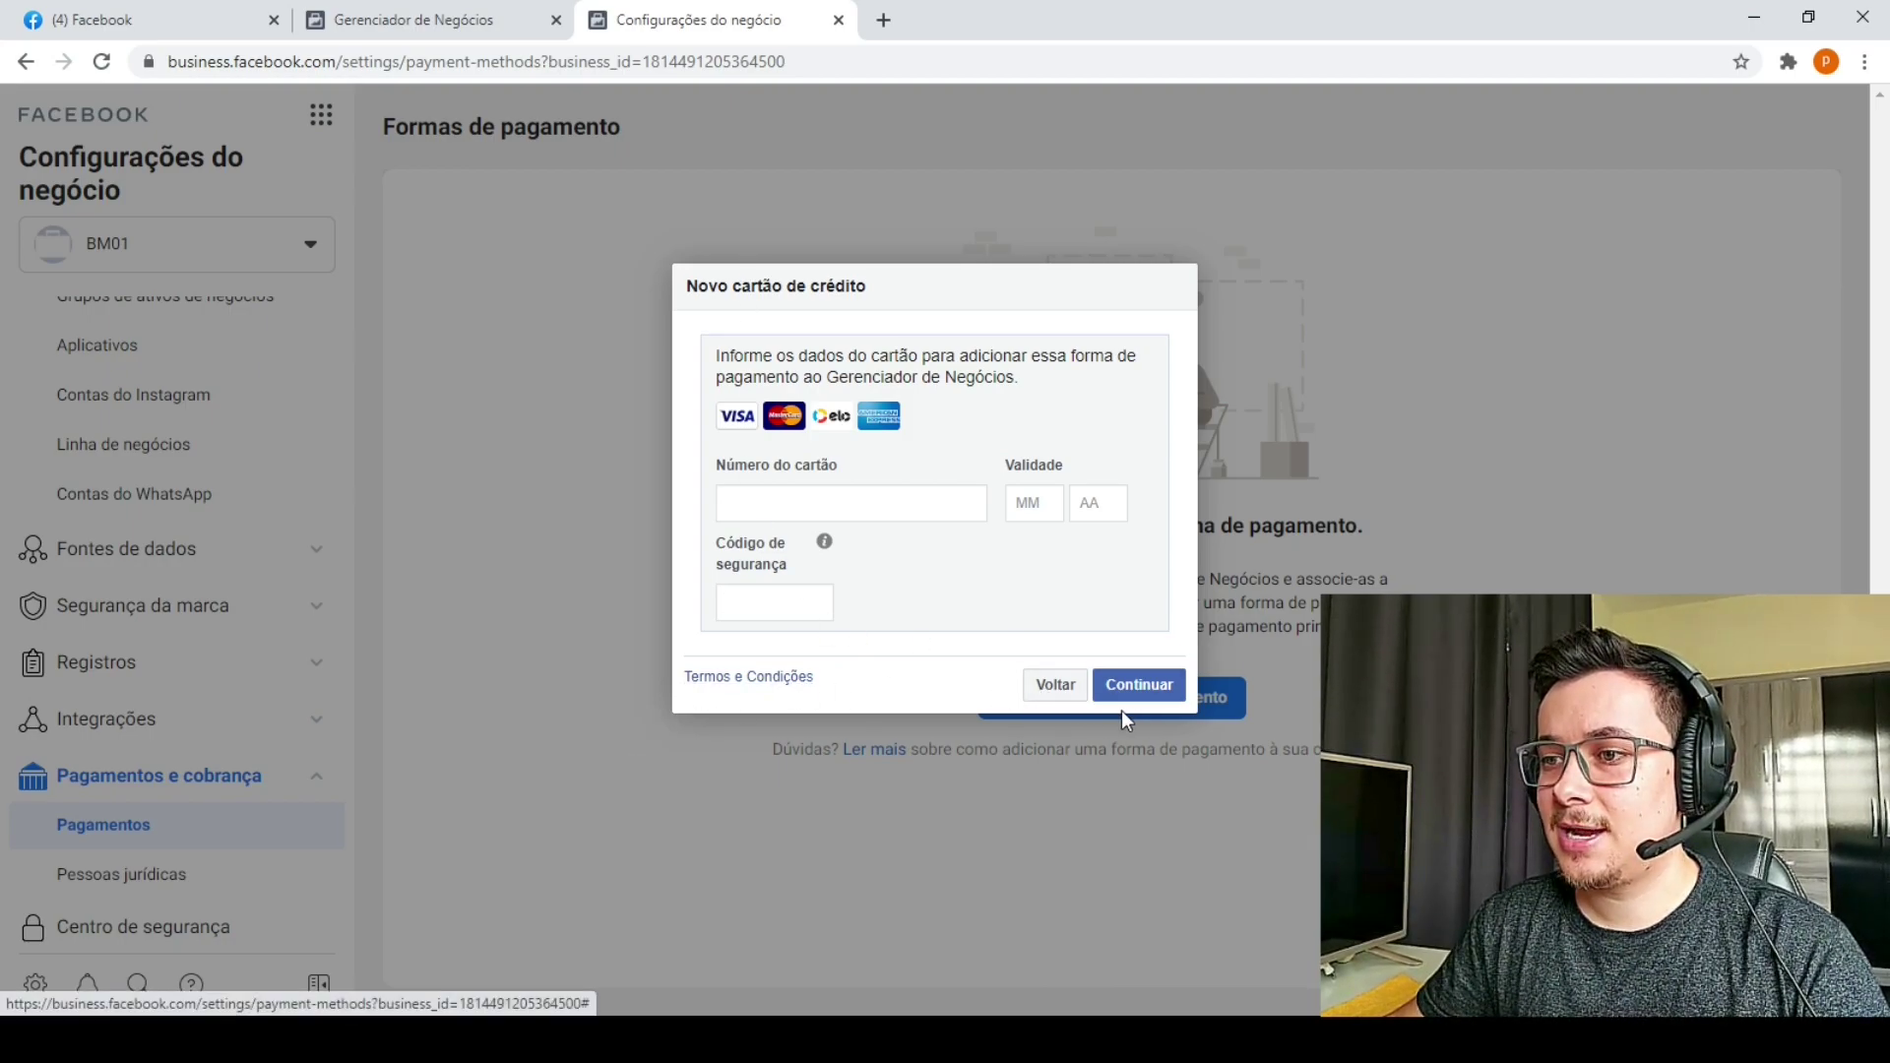
pyautogui.click(1055, 689)
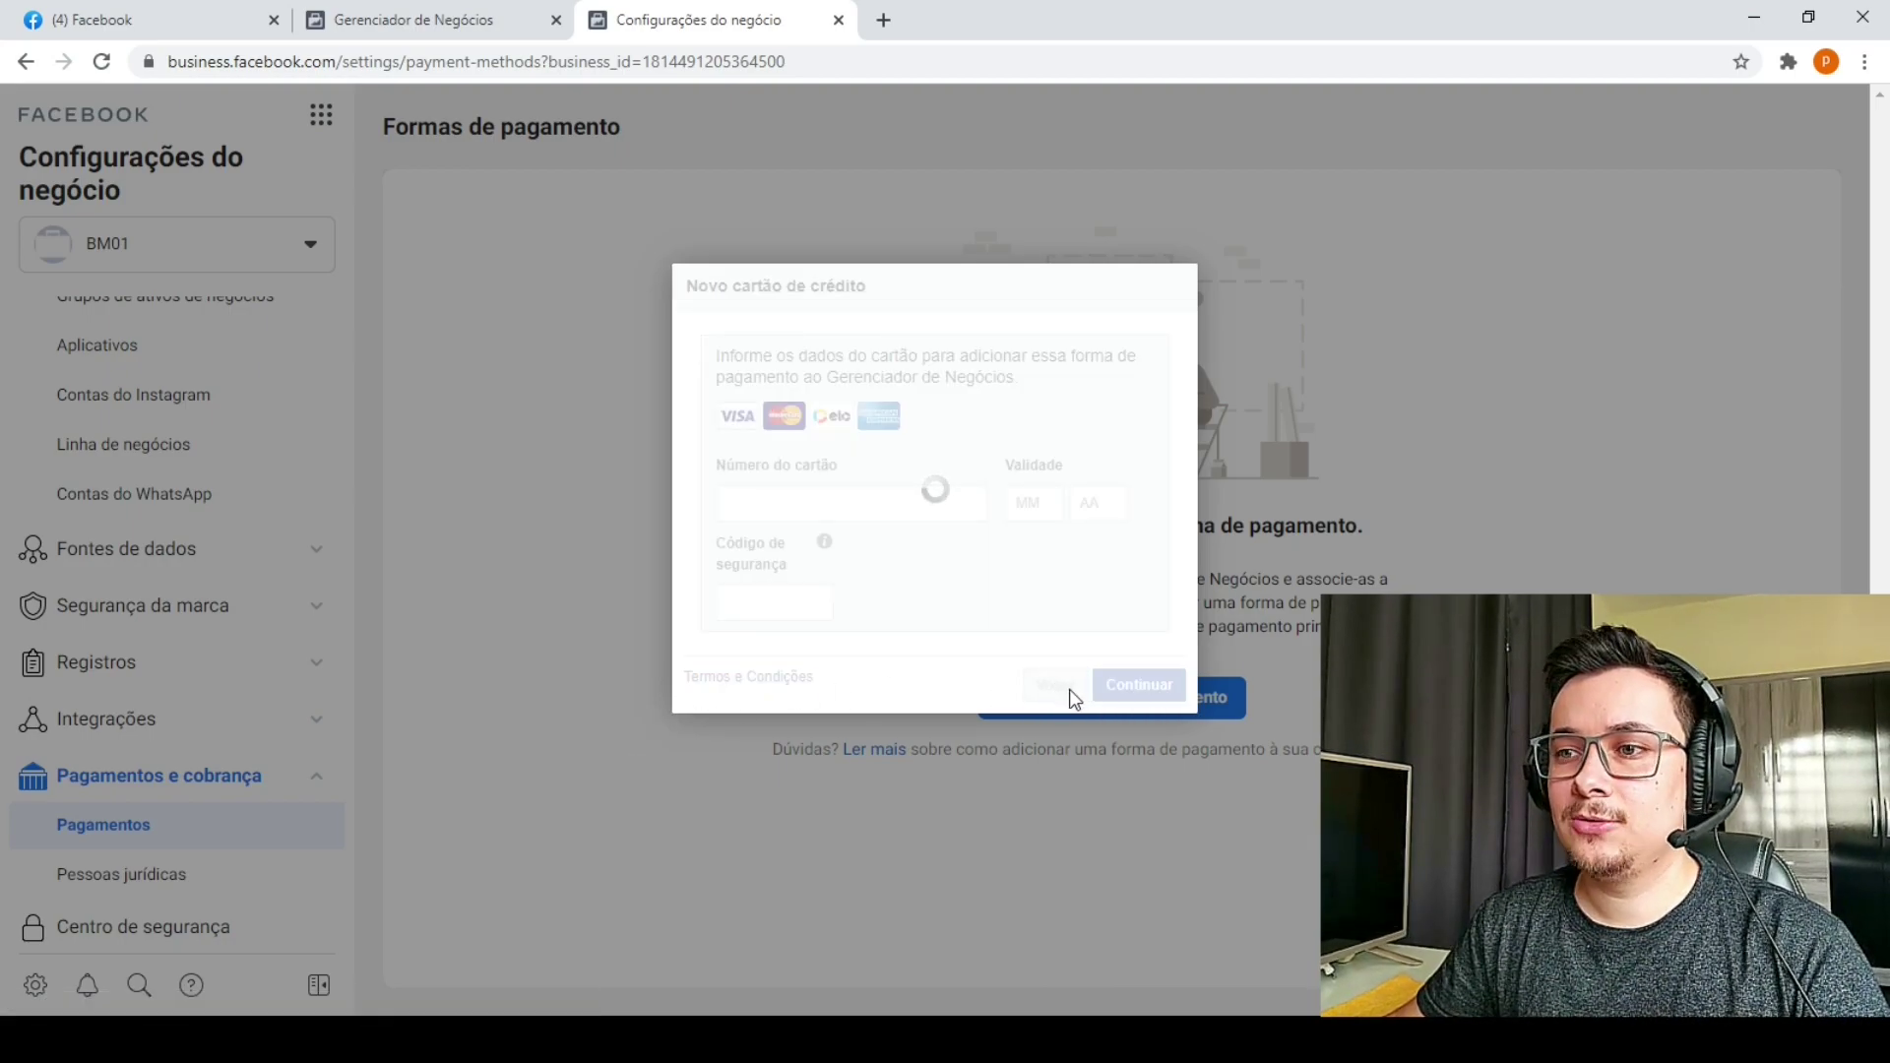
pyautogui.click(1050, 620)
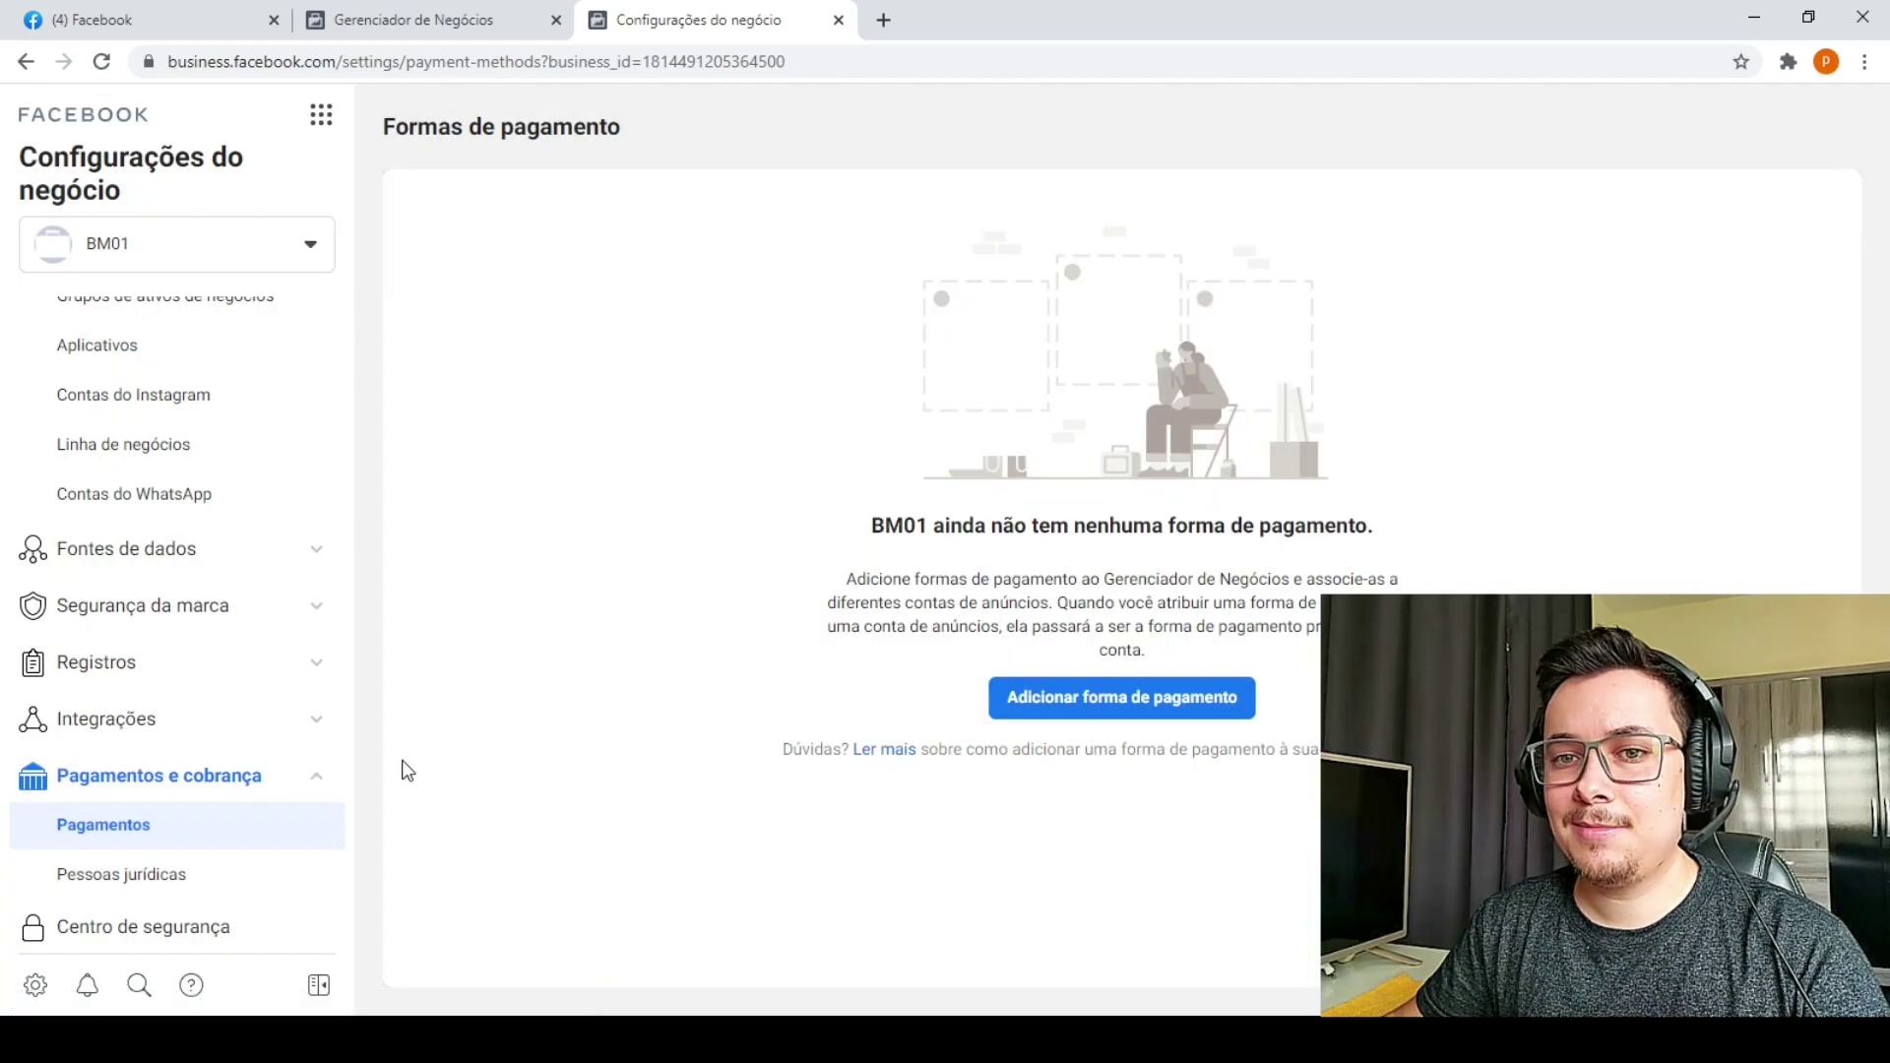
# - Open the Contas de anúncios settings under Contas
pyautogui.scroll(2, 167, 671)
pyautogui.scroll(2, 165, 669)
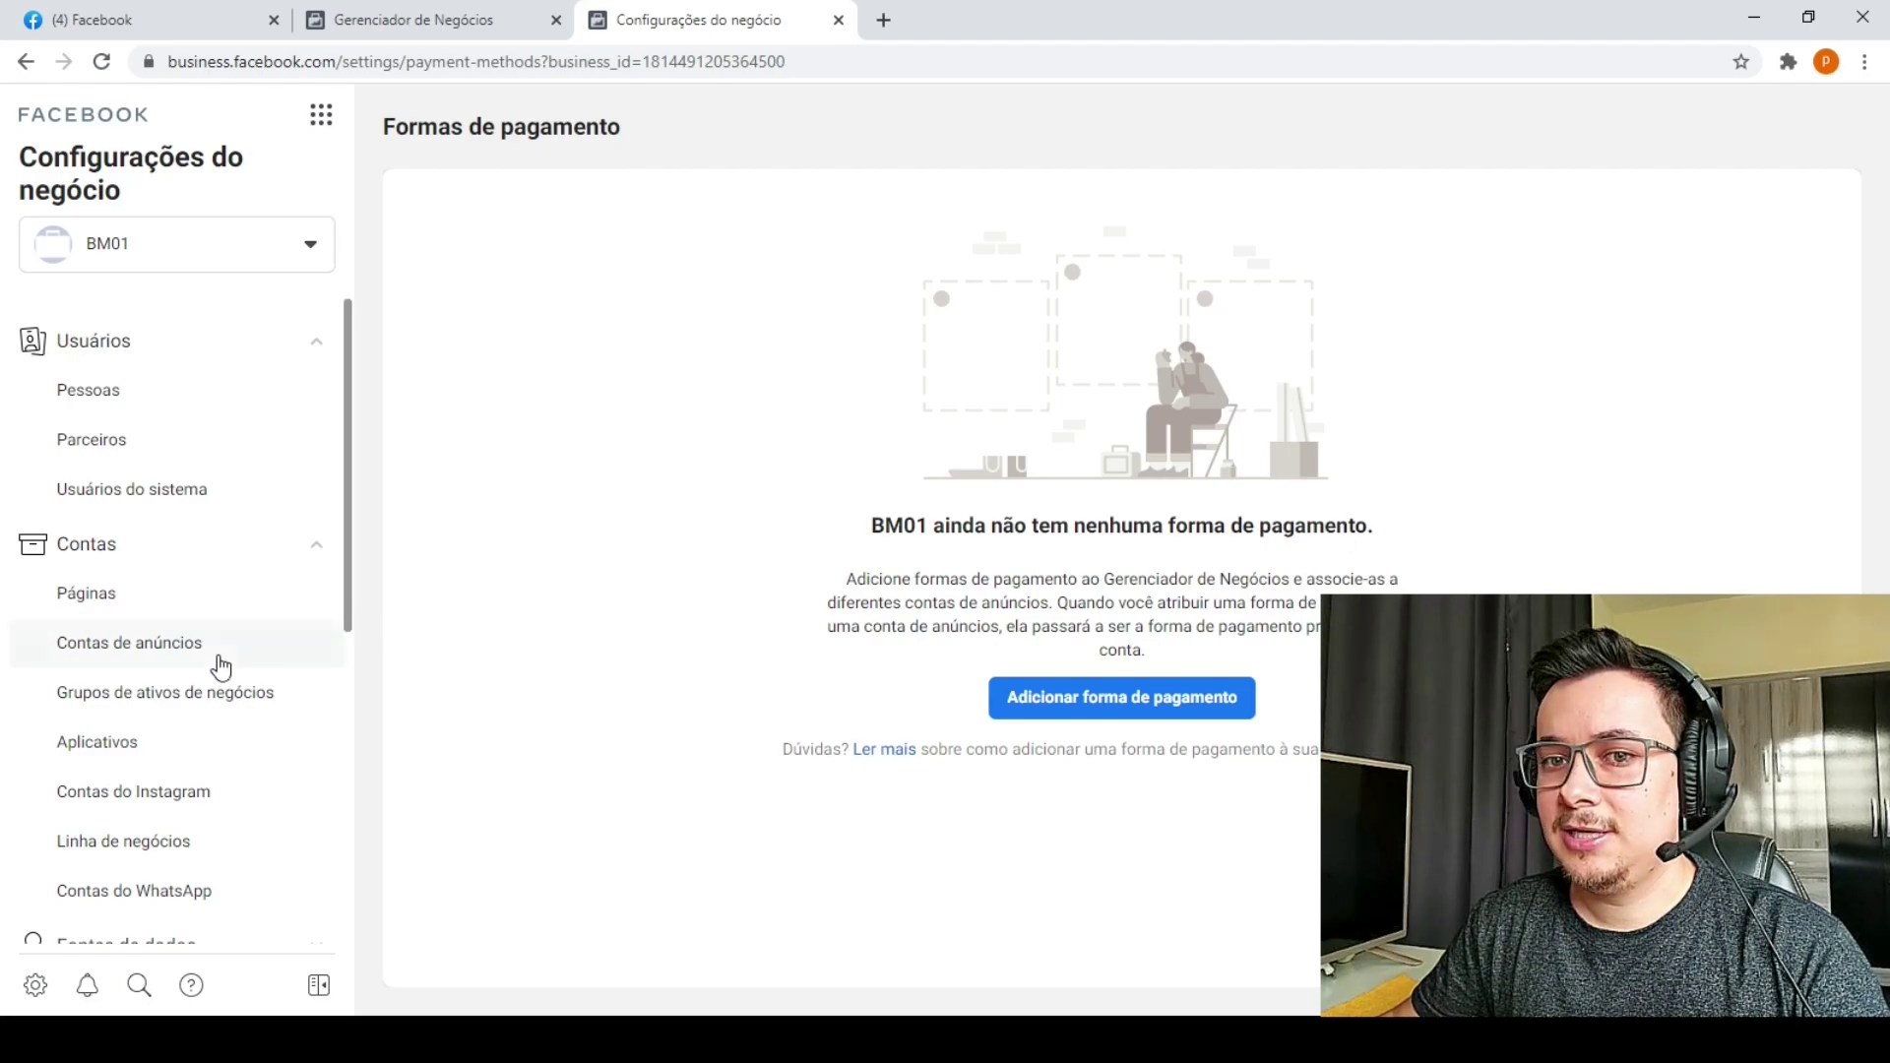
pyautogui.scroll(-4, 220, 664)
pyautogui.scroll(-2, 220, 725)
pyautogui.scroll(4, 228, 722)
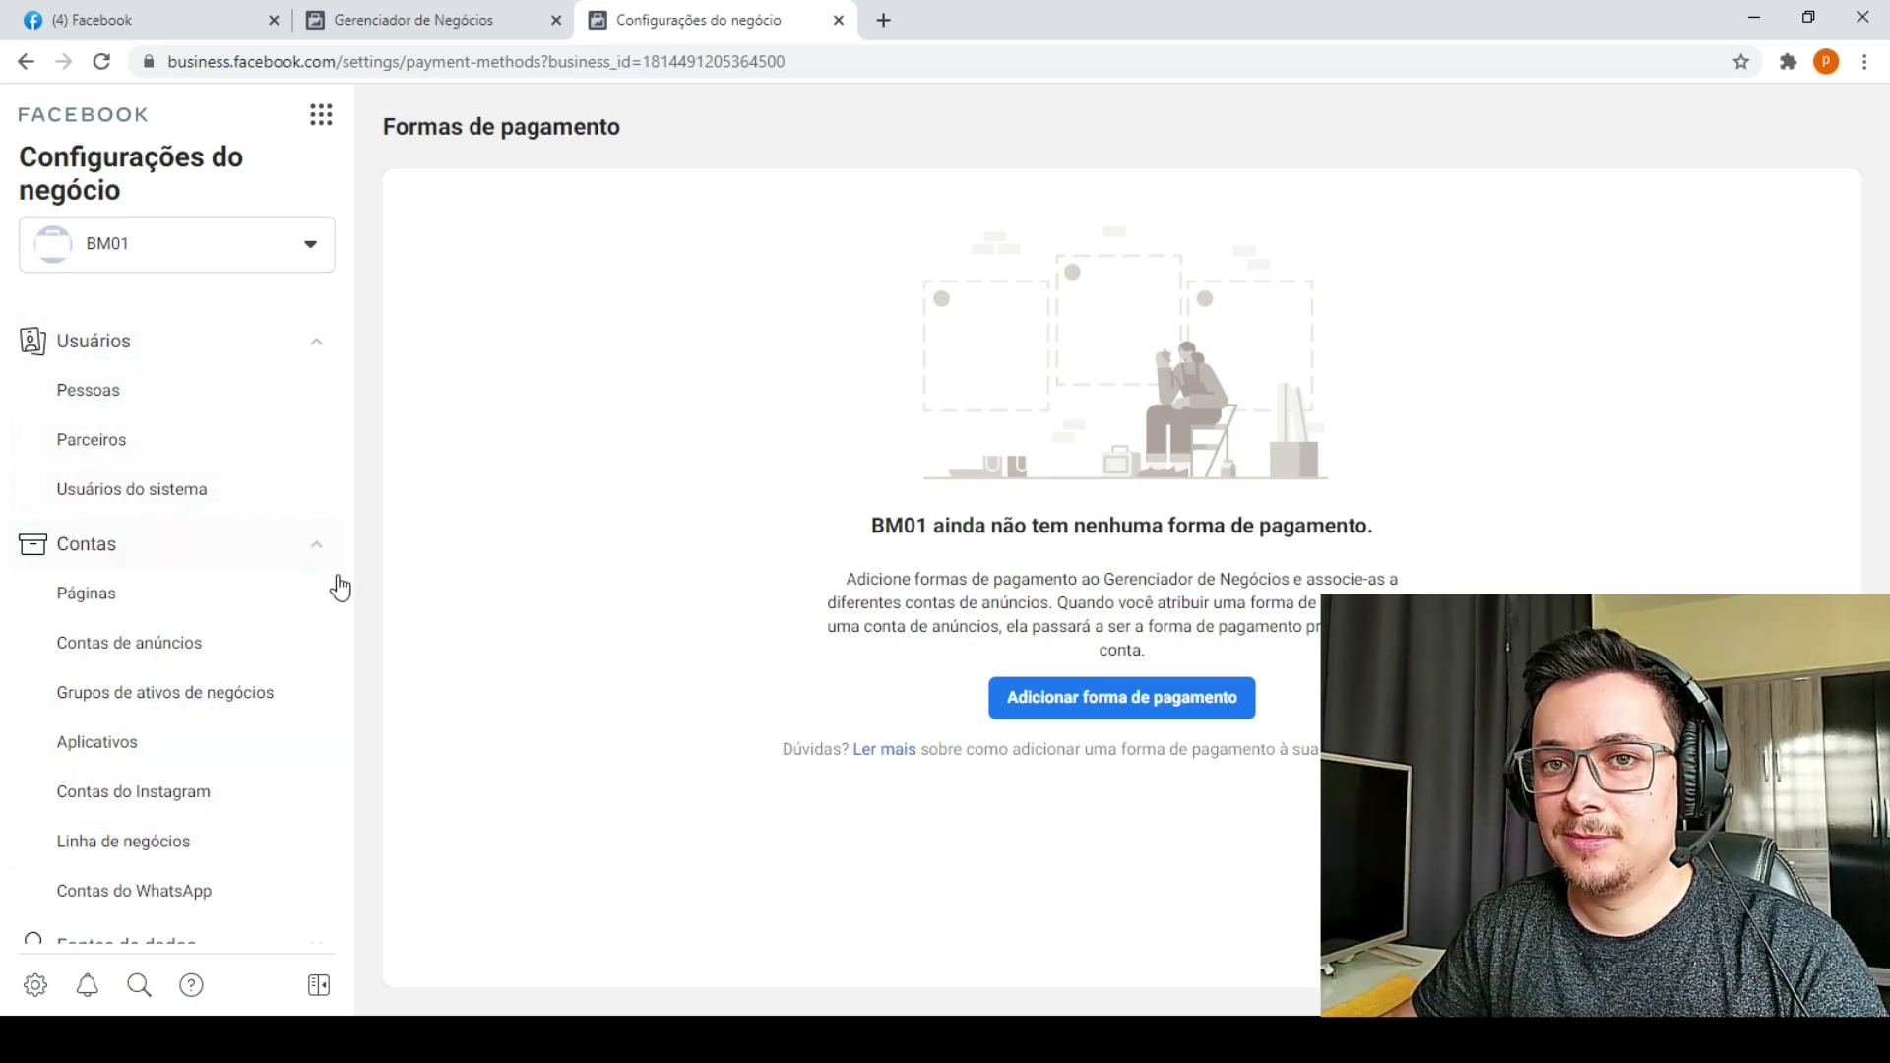
pyautogui.click(163, 562)
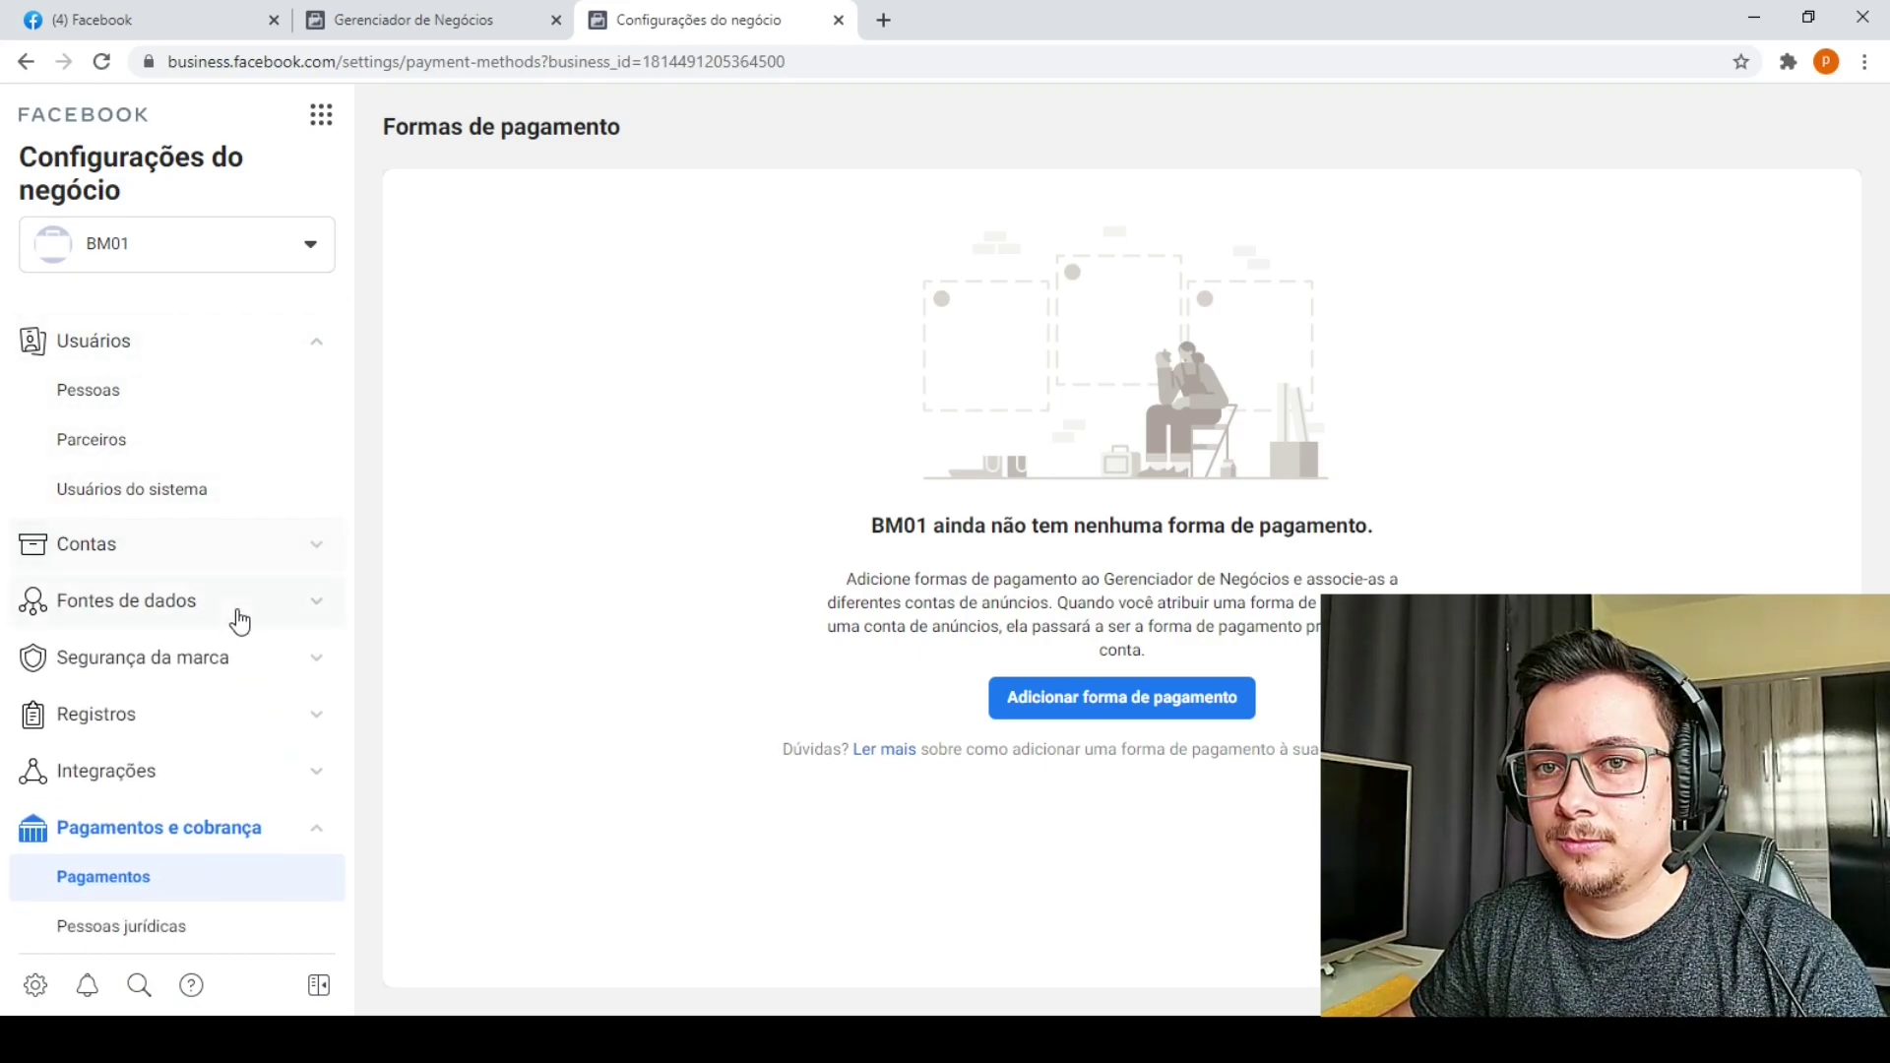
pyautogui.click(136, 554)
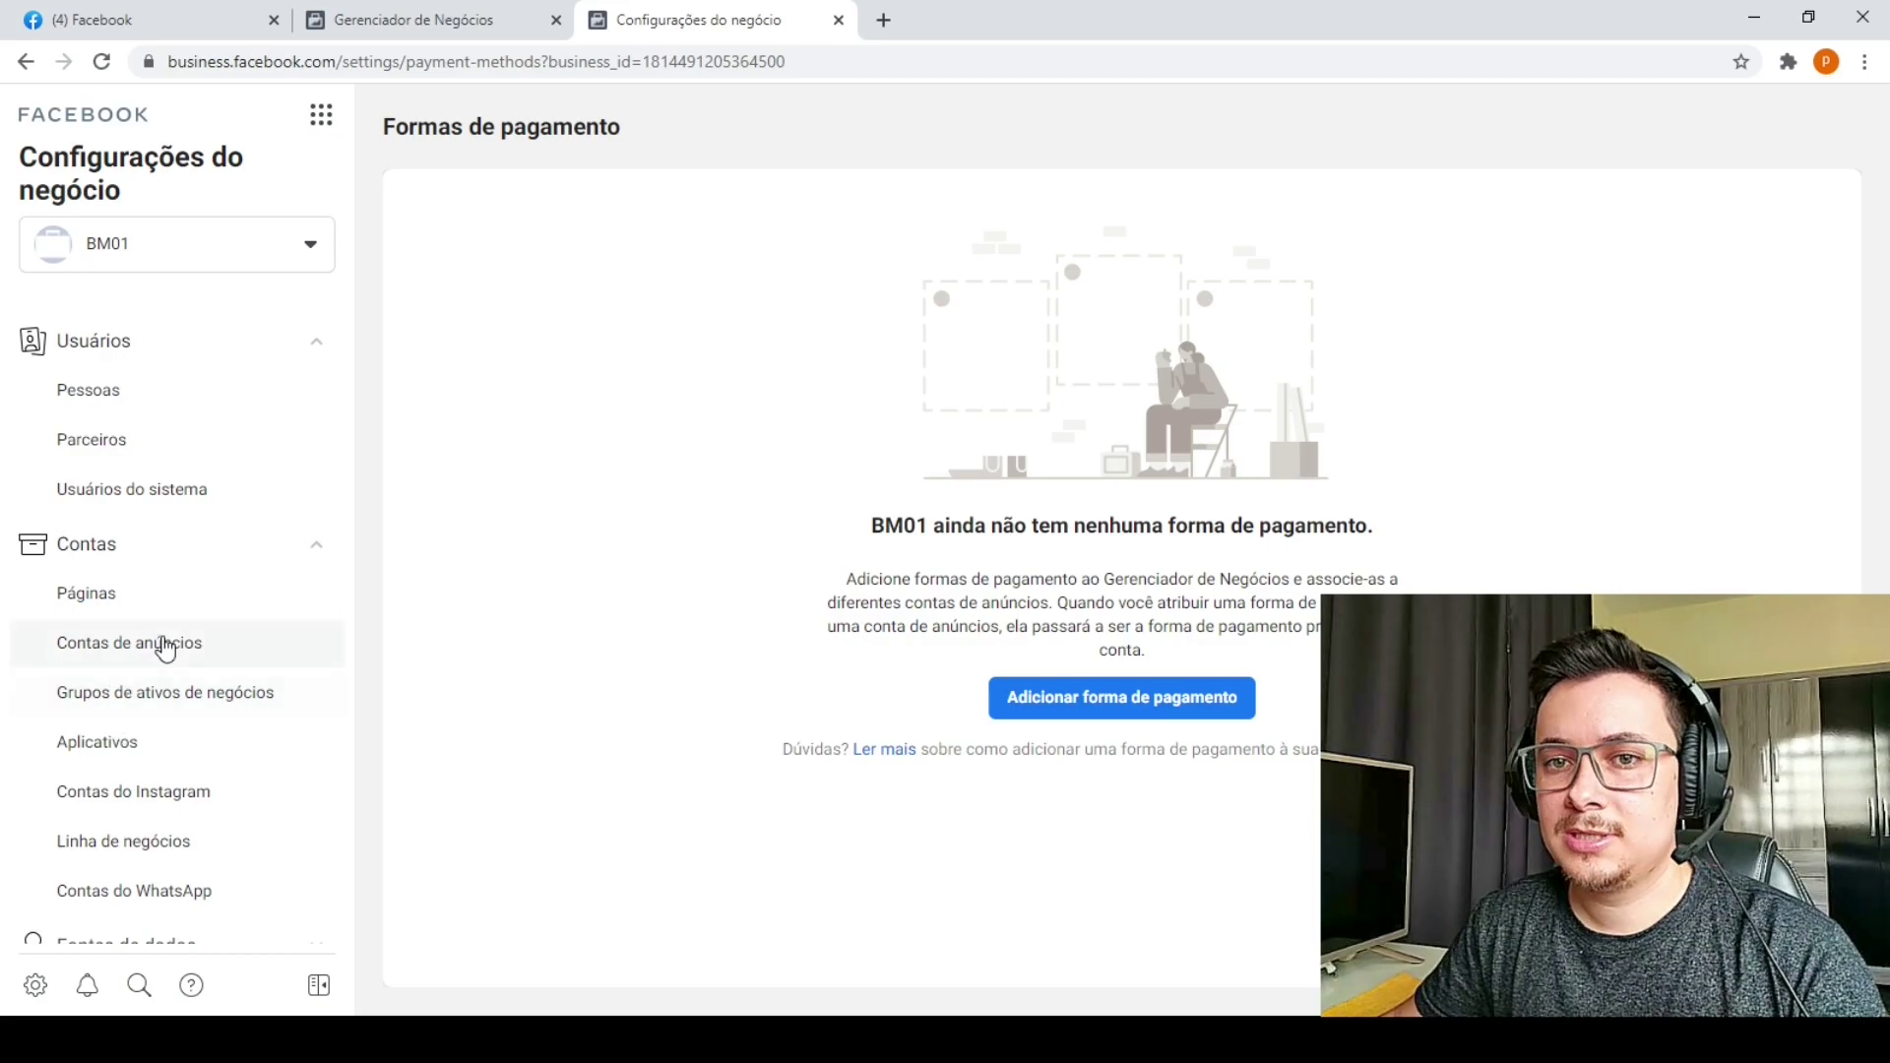
pyautogui.click(153, 665)
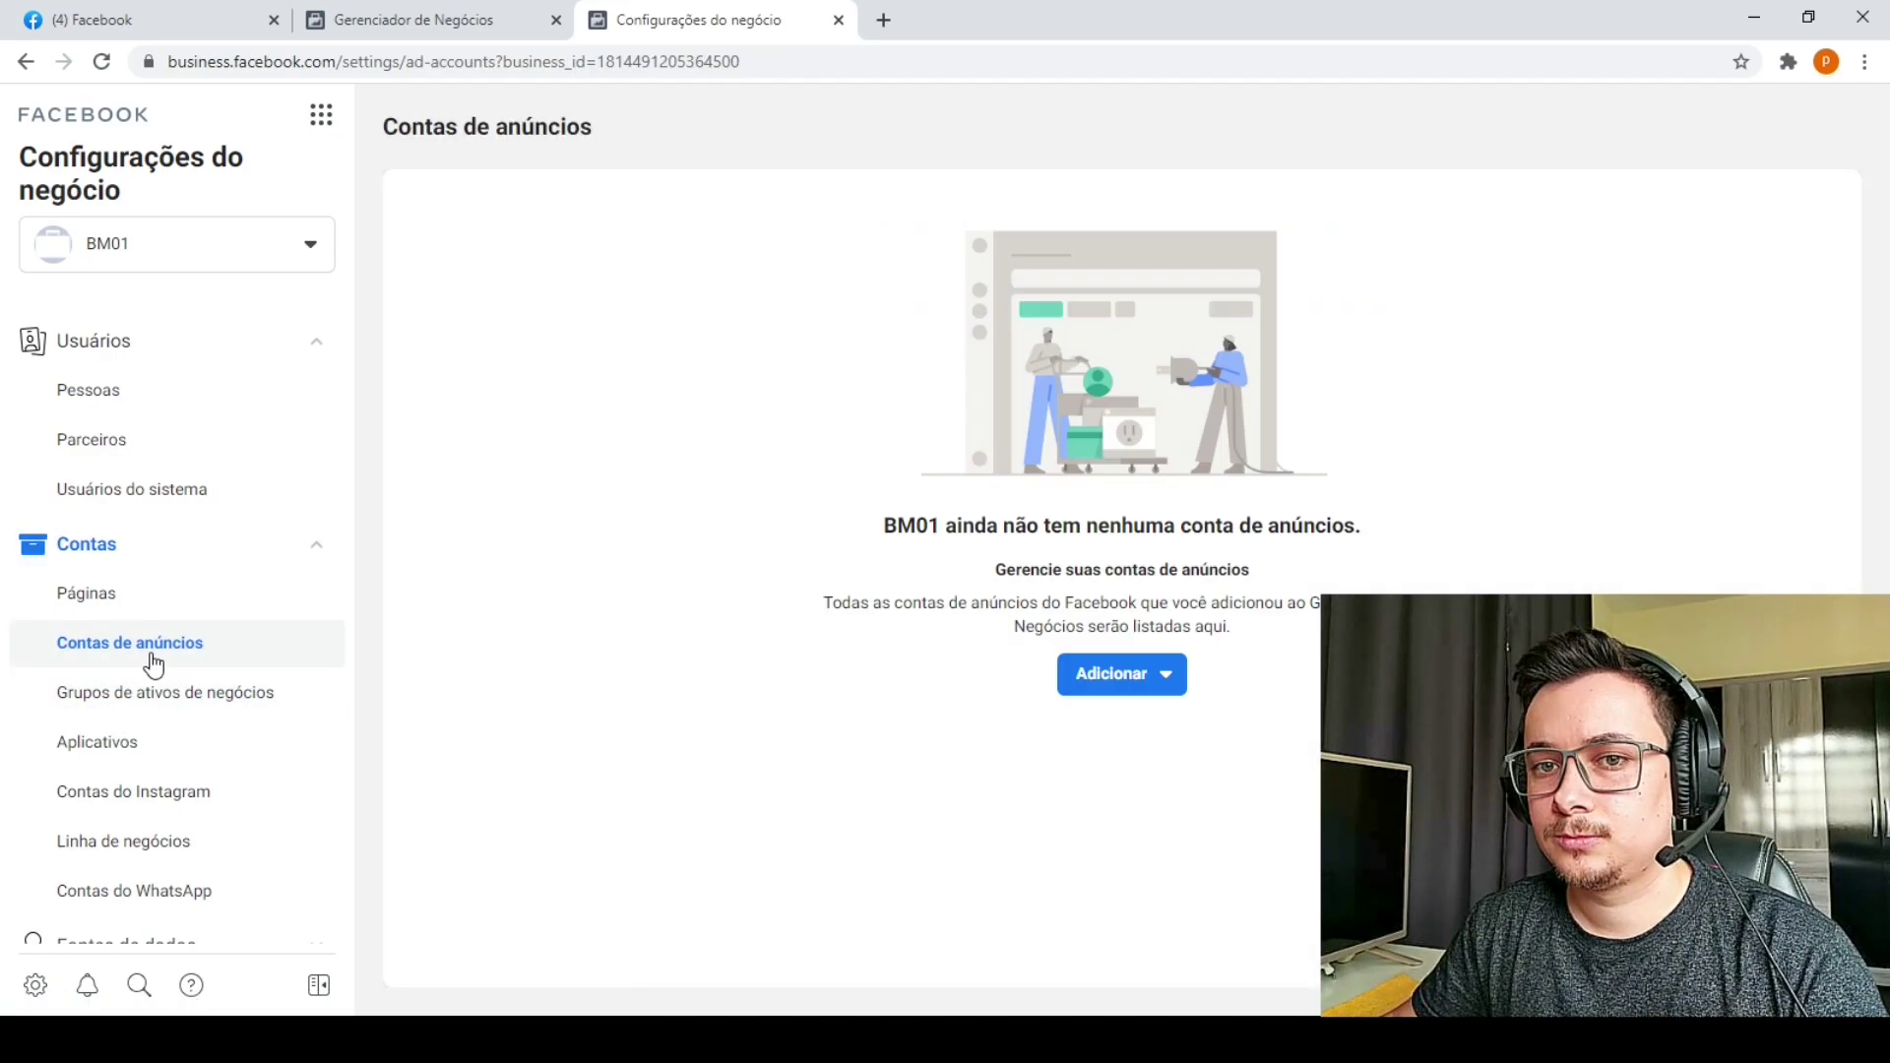
# - Start a new ad account for BM01 and name it Conta01-BM01
pyautogui.click(1140, 692)
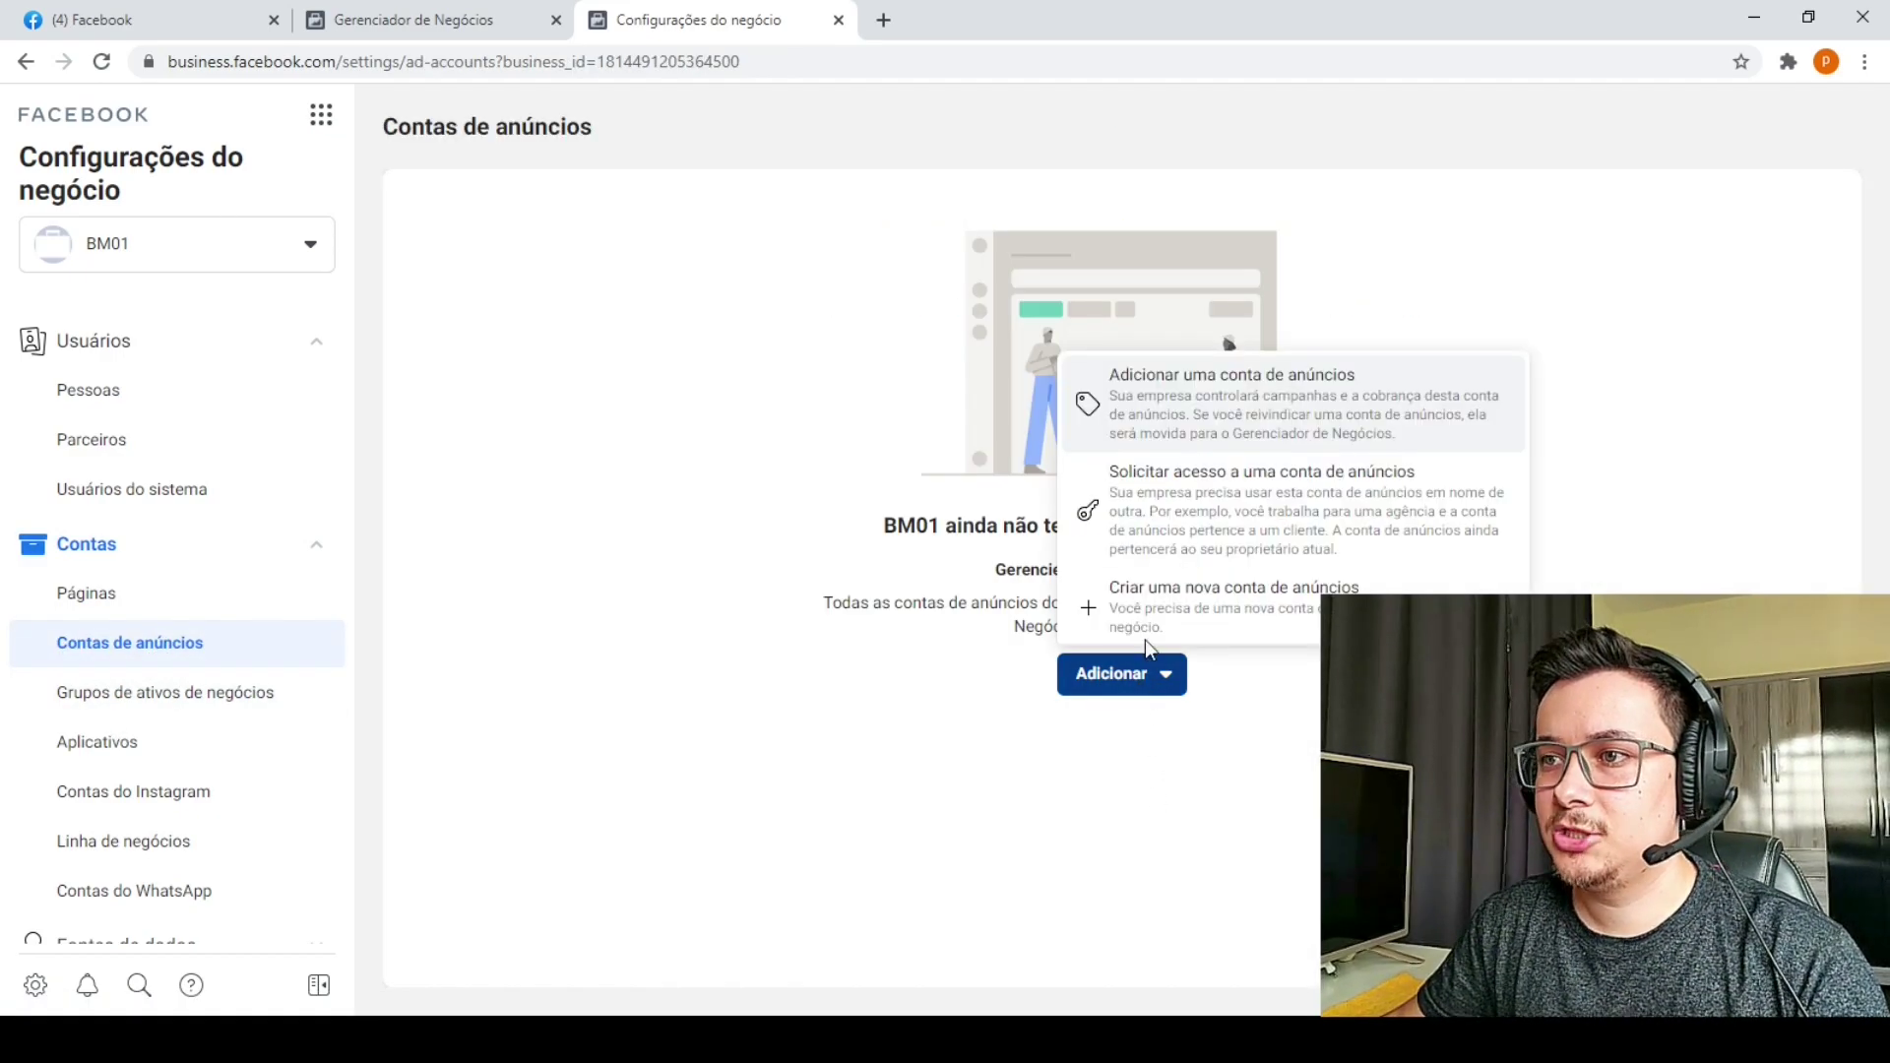
pyautogui.click(1256, 622)
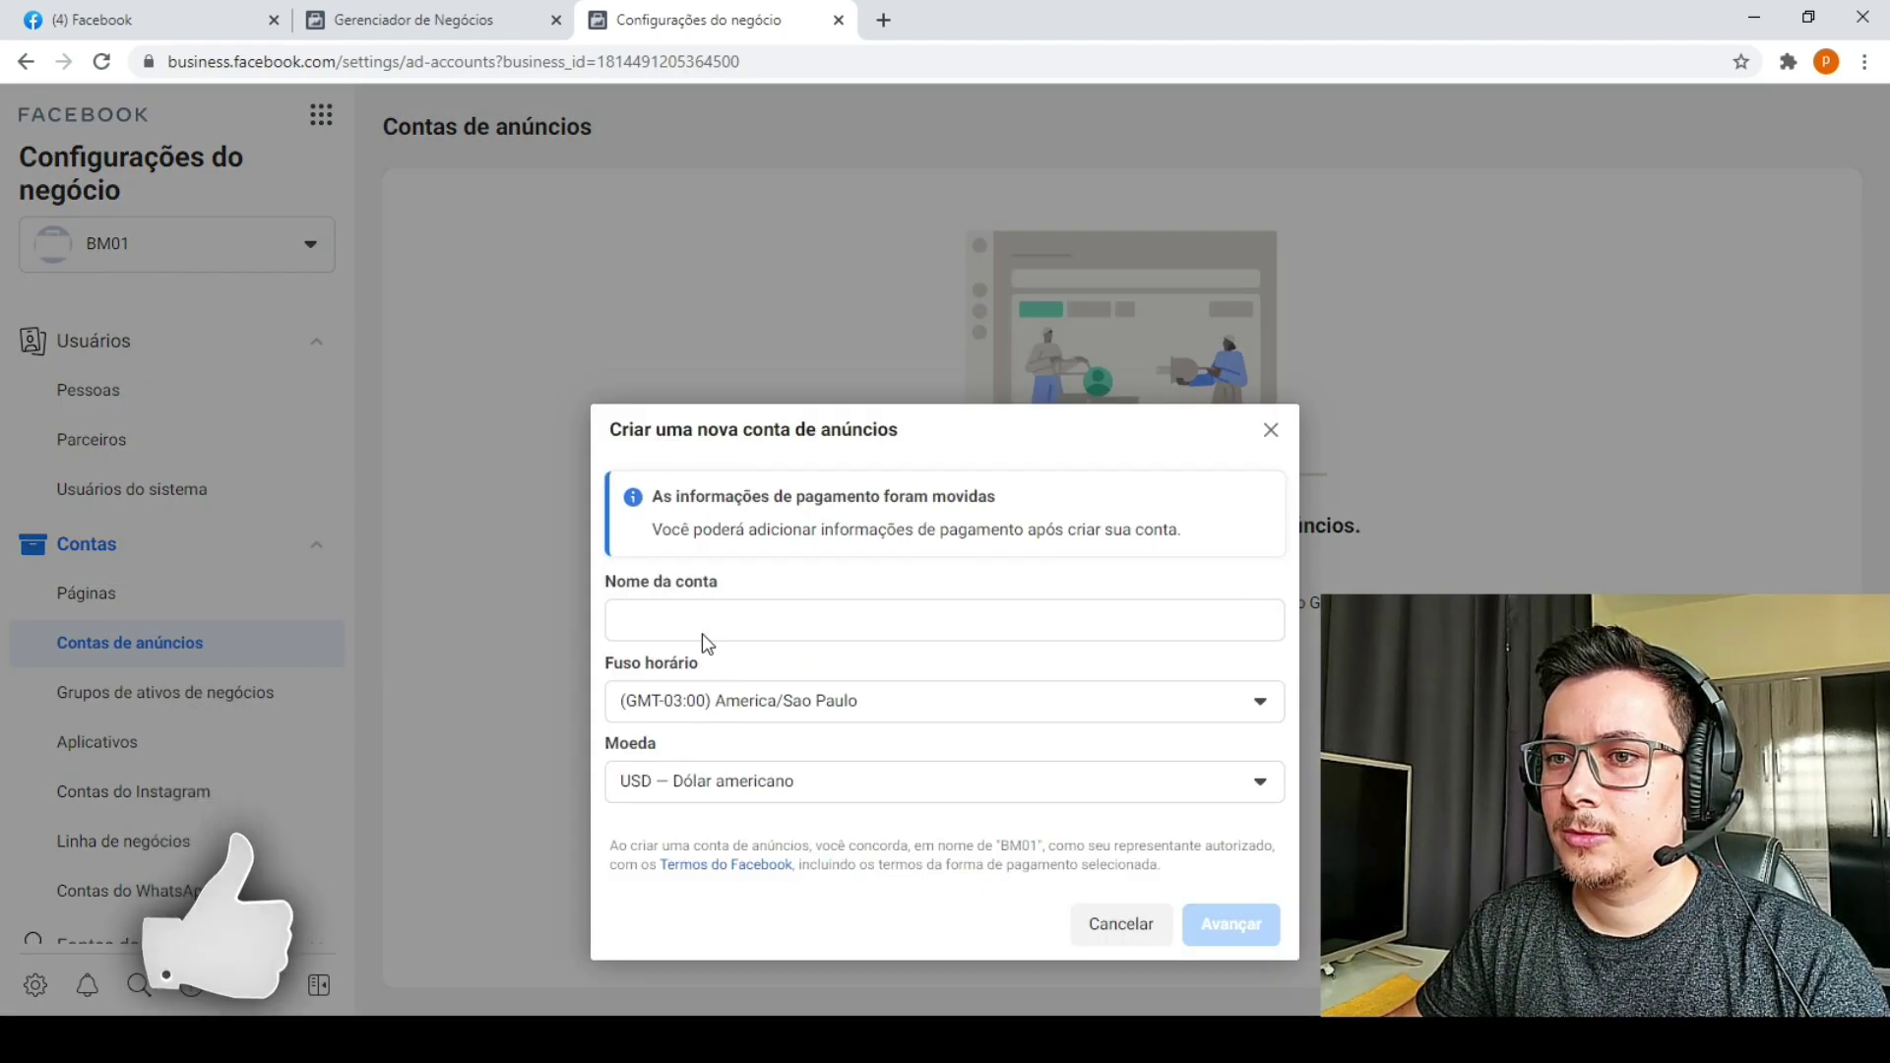
pyautogui.write('Co')
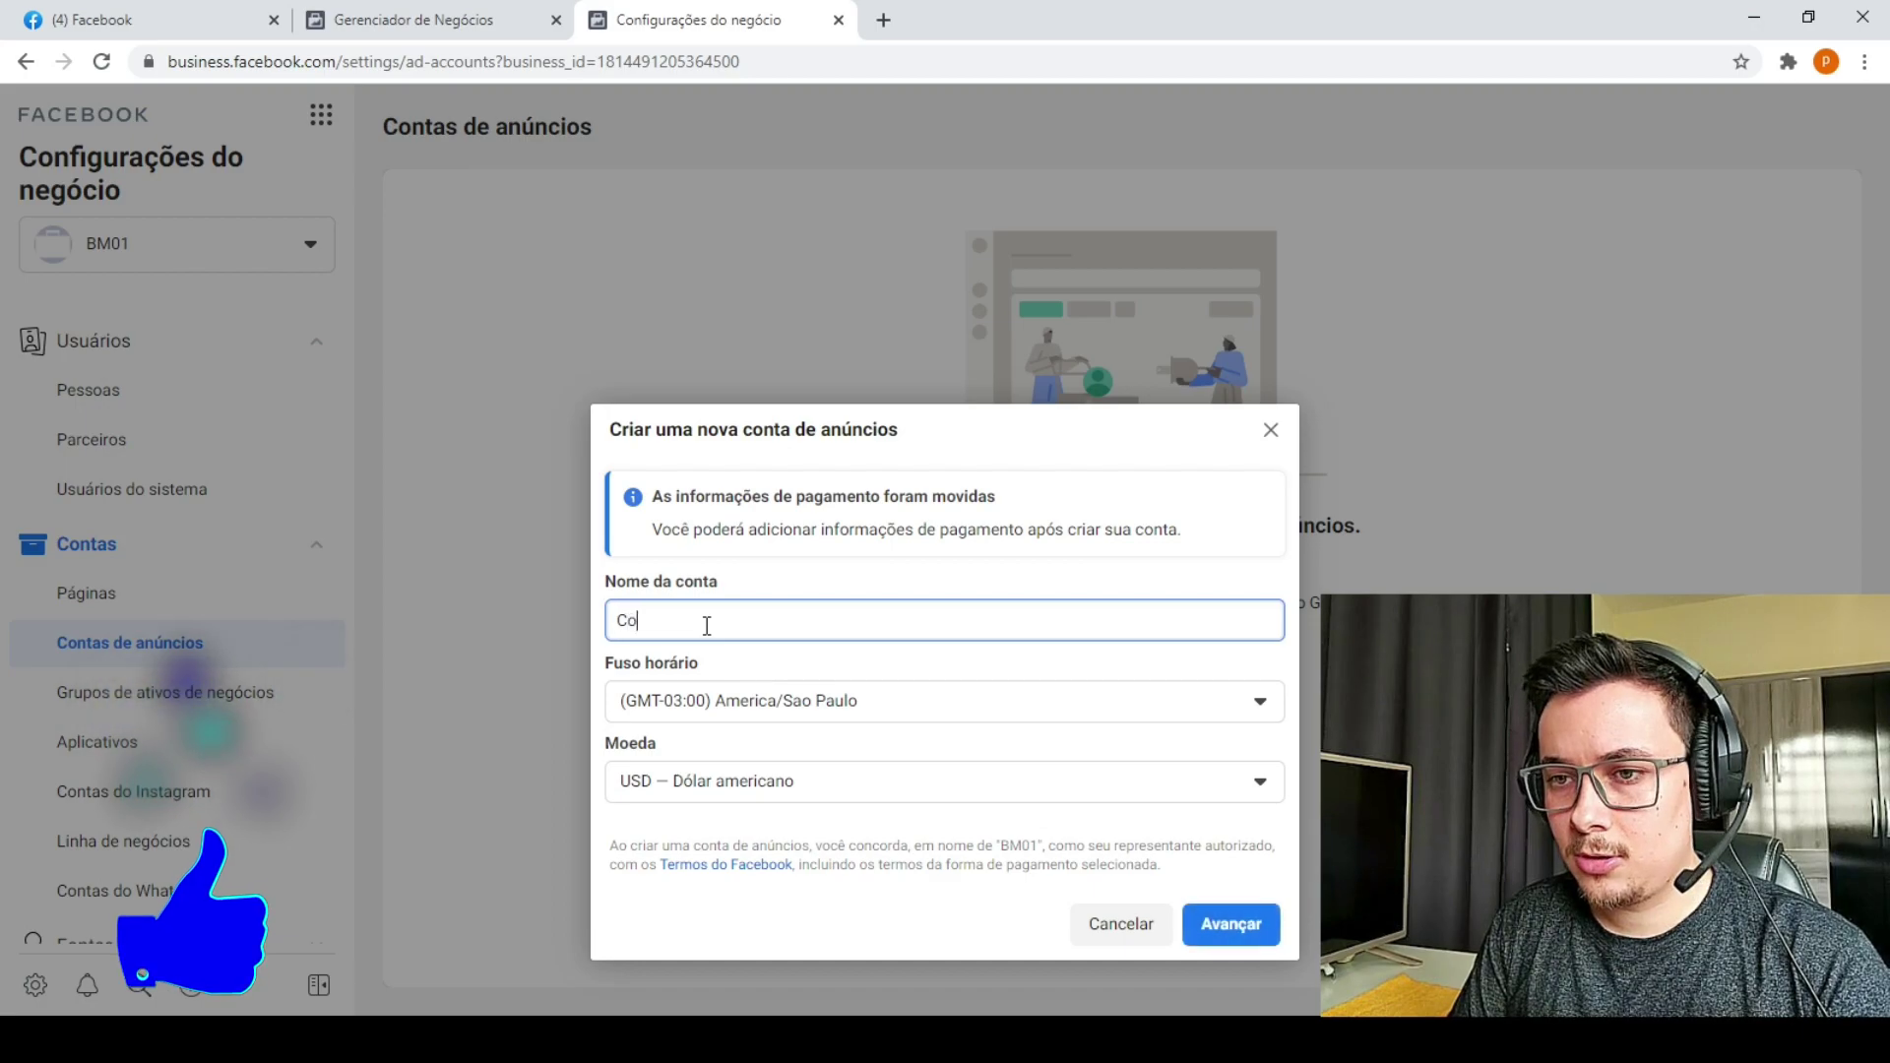
pyautogui.write('nta')
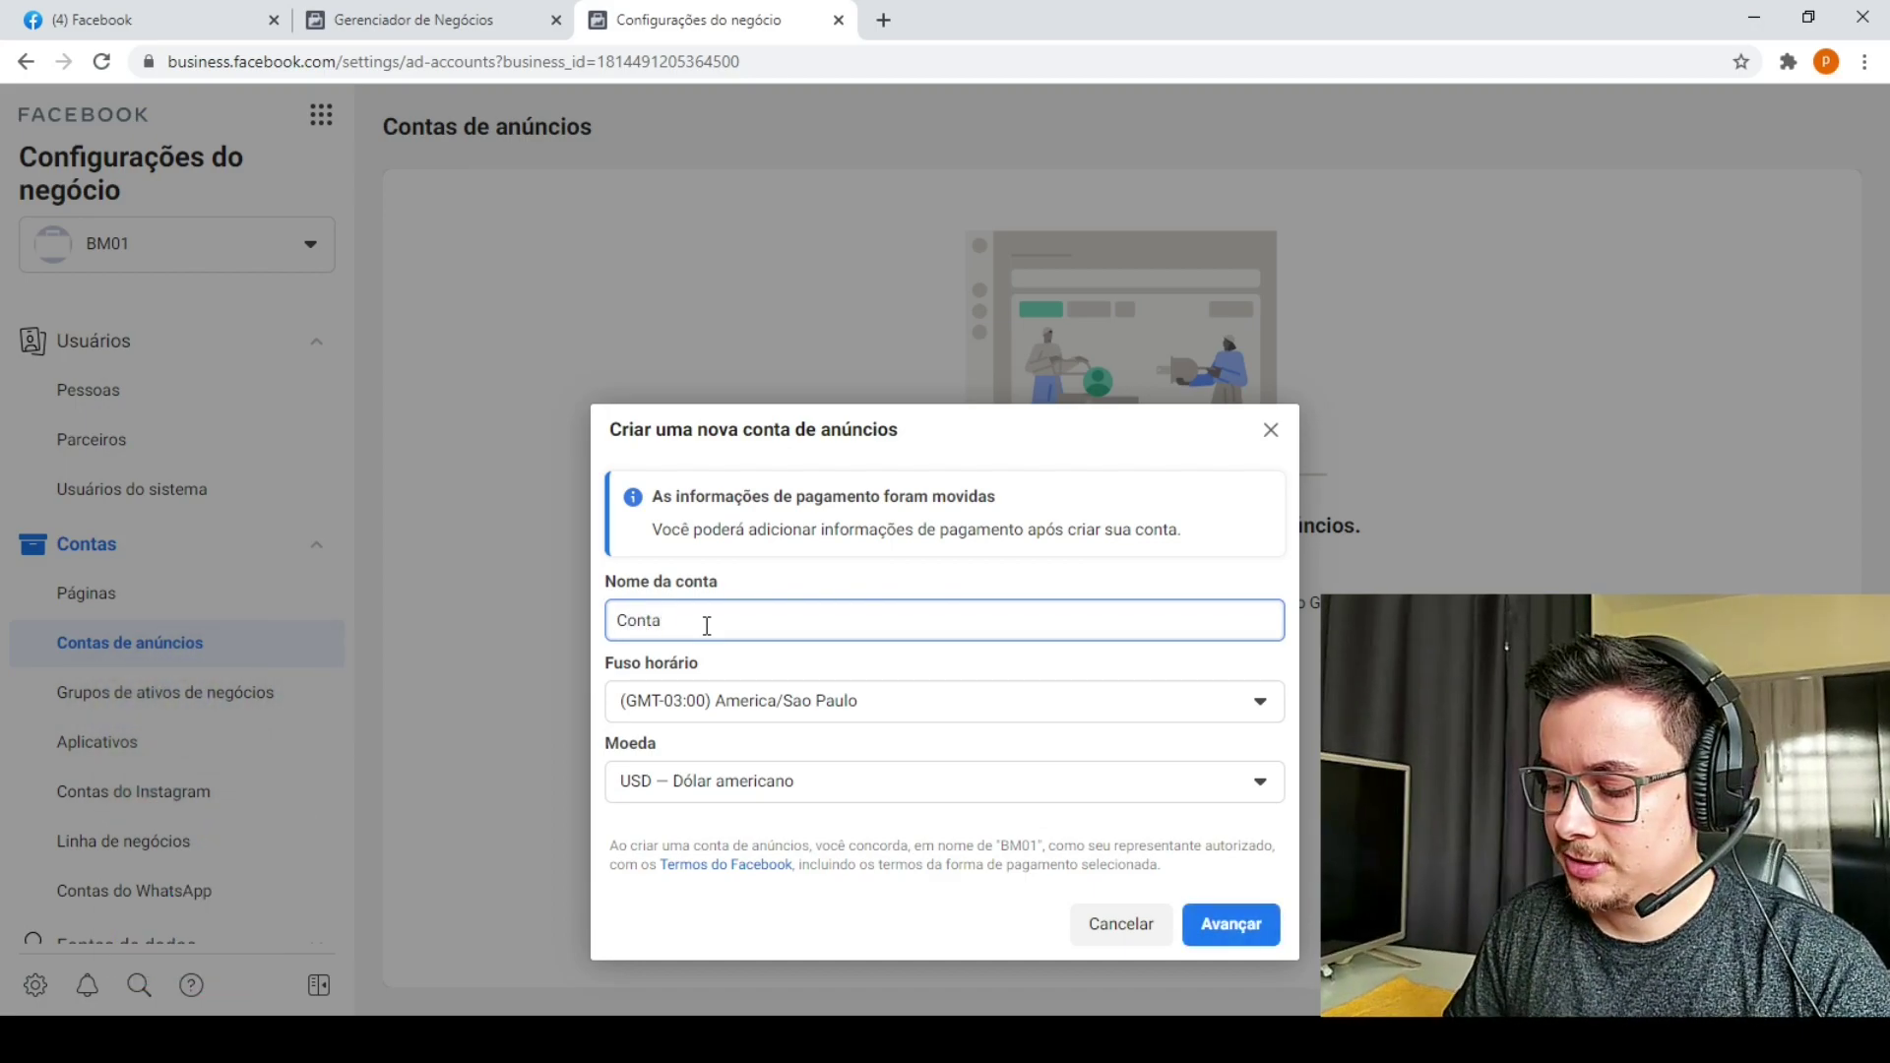
pyautogui.write('01-BM01')
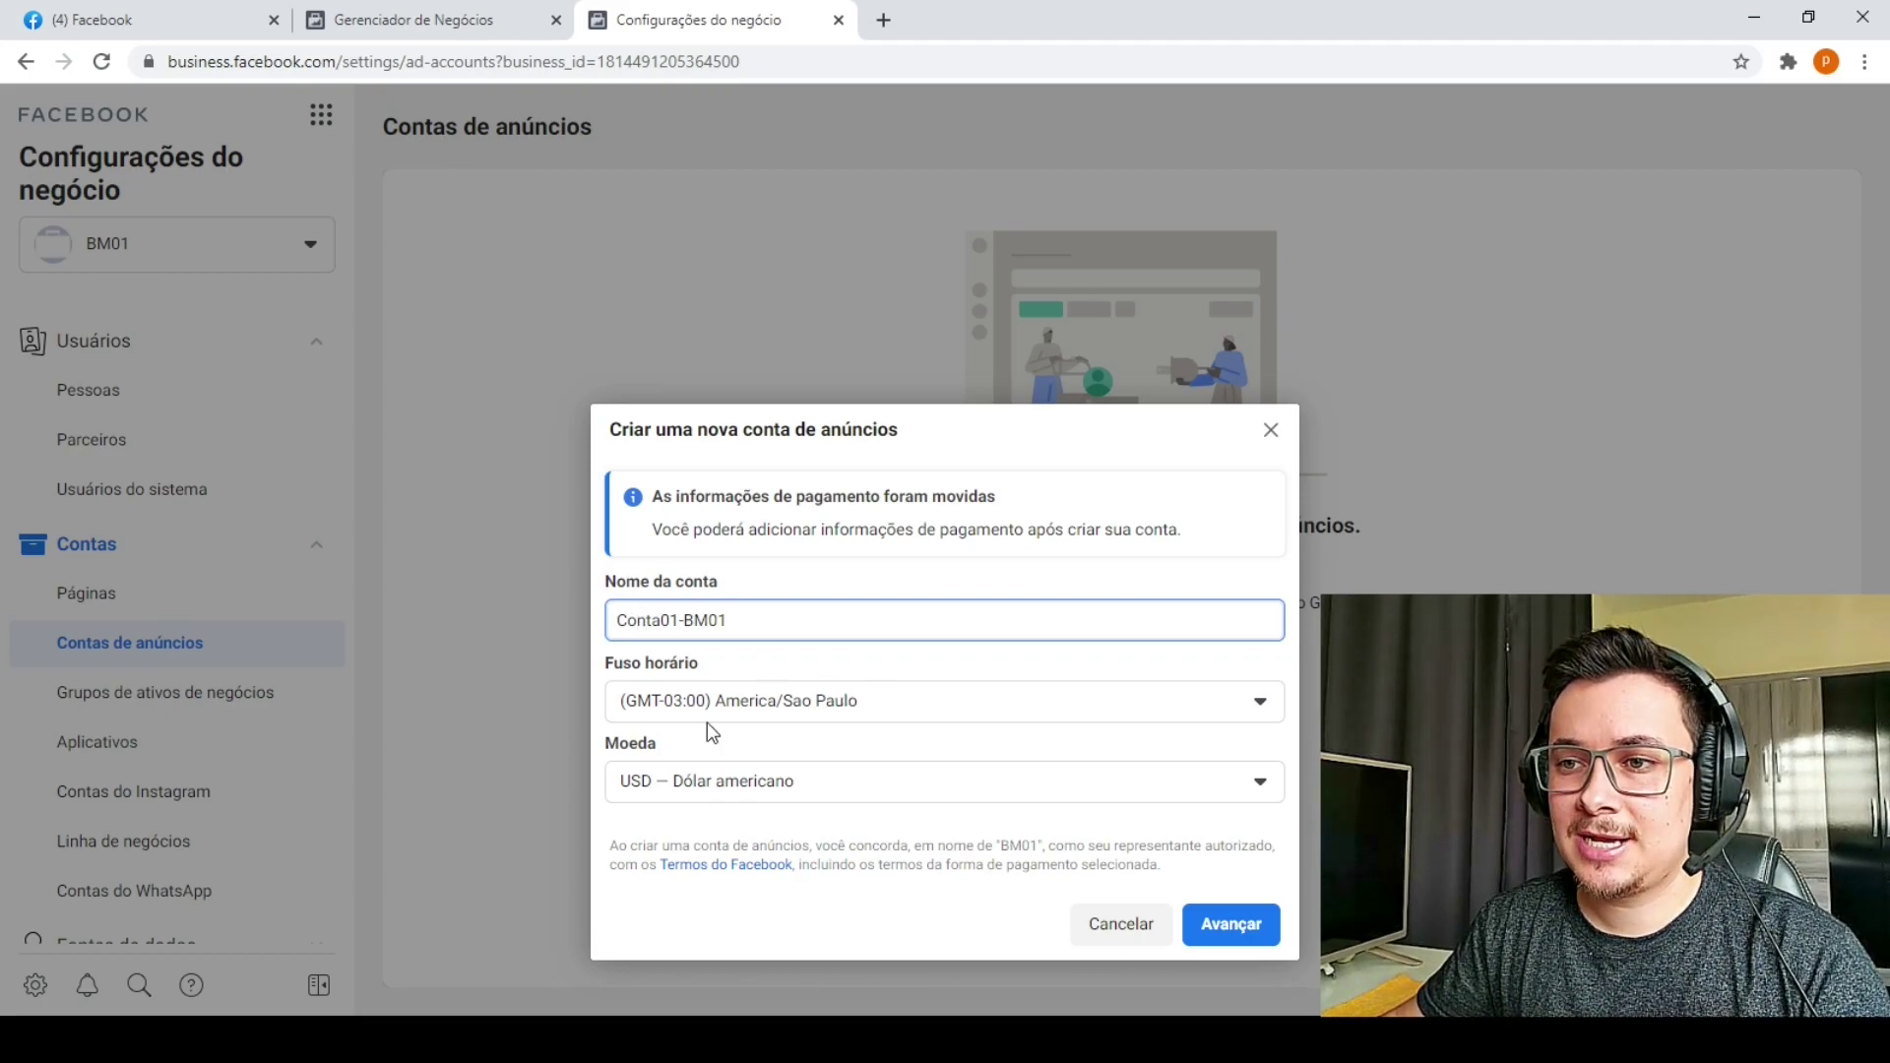
# - Set the new ad account's currency to BRL – Real brasileiro and proceed to the account usage choice
pyautogui.click(739, 788)
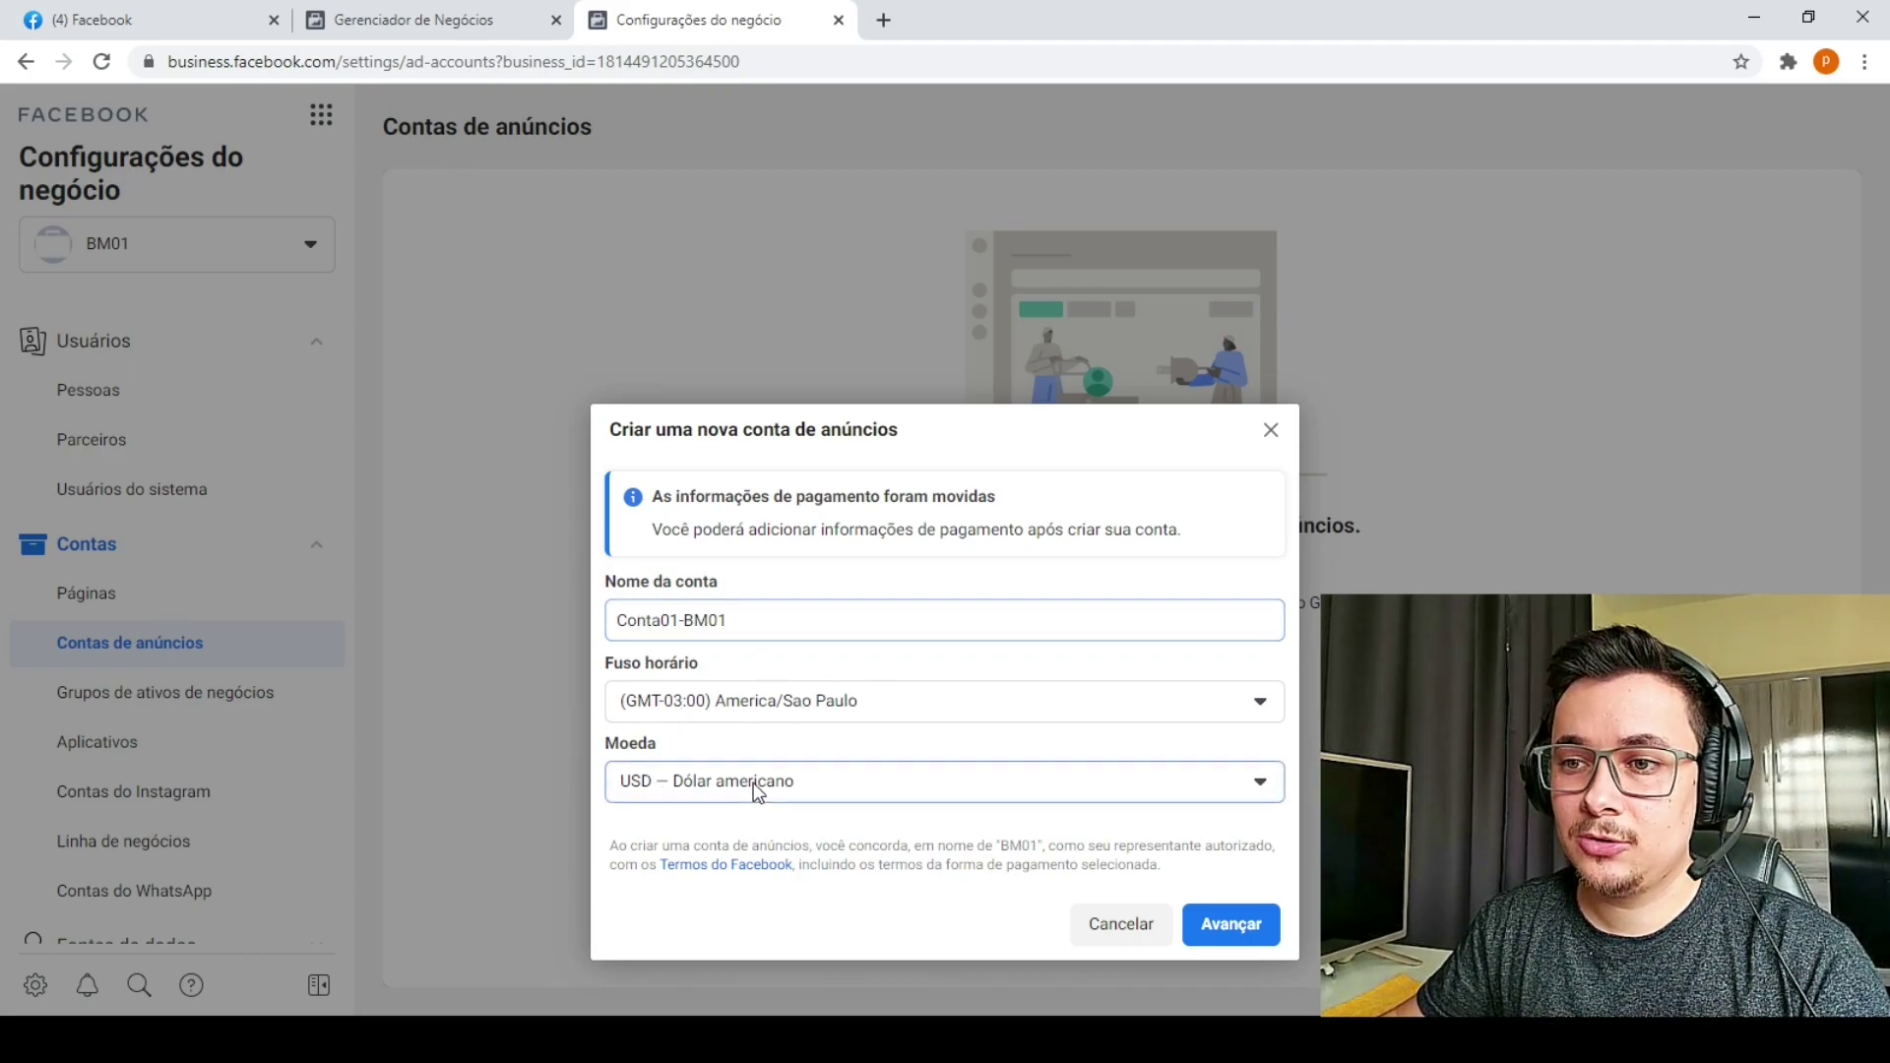
pyautogui.scroll(3, 792, 645)
pyautogui.scroll(15, 793, 645)
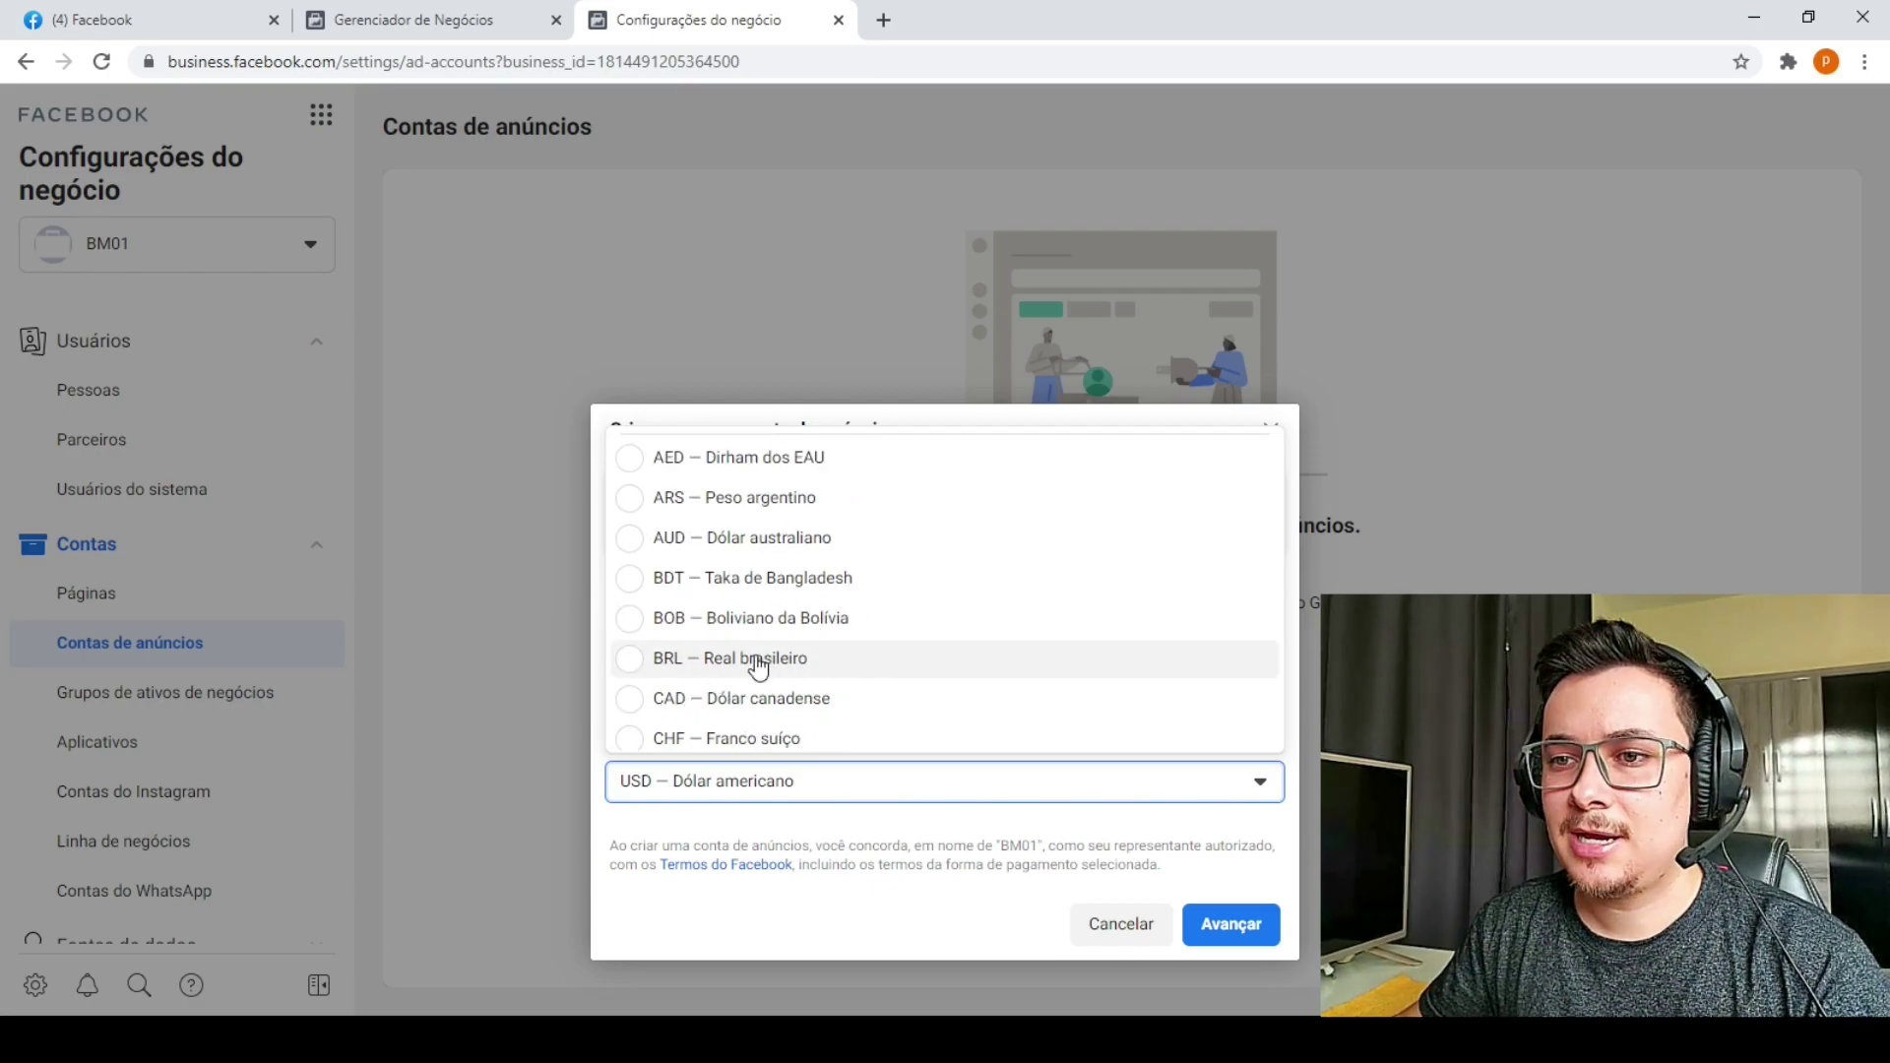
pyautogui.click(758, 668)
pyautogui.click(1249, 935)
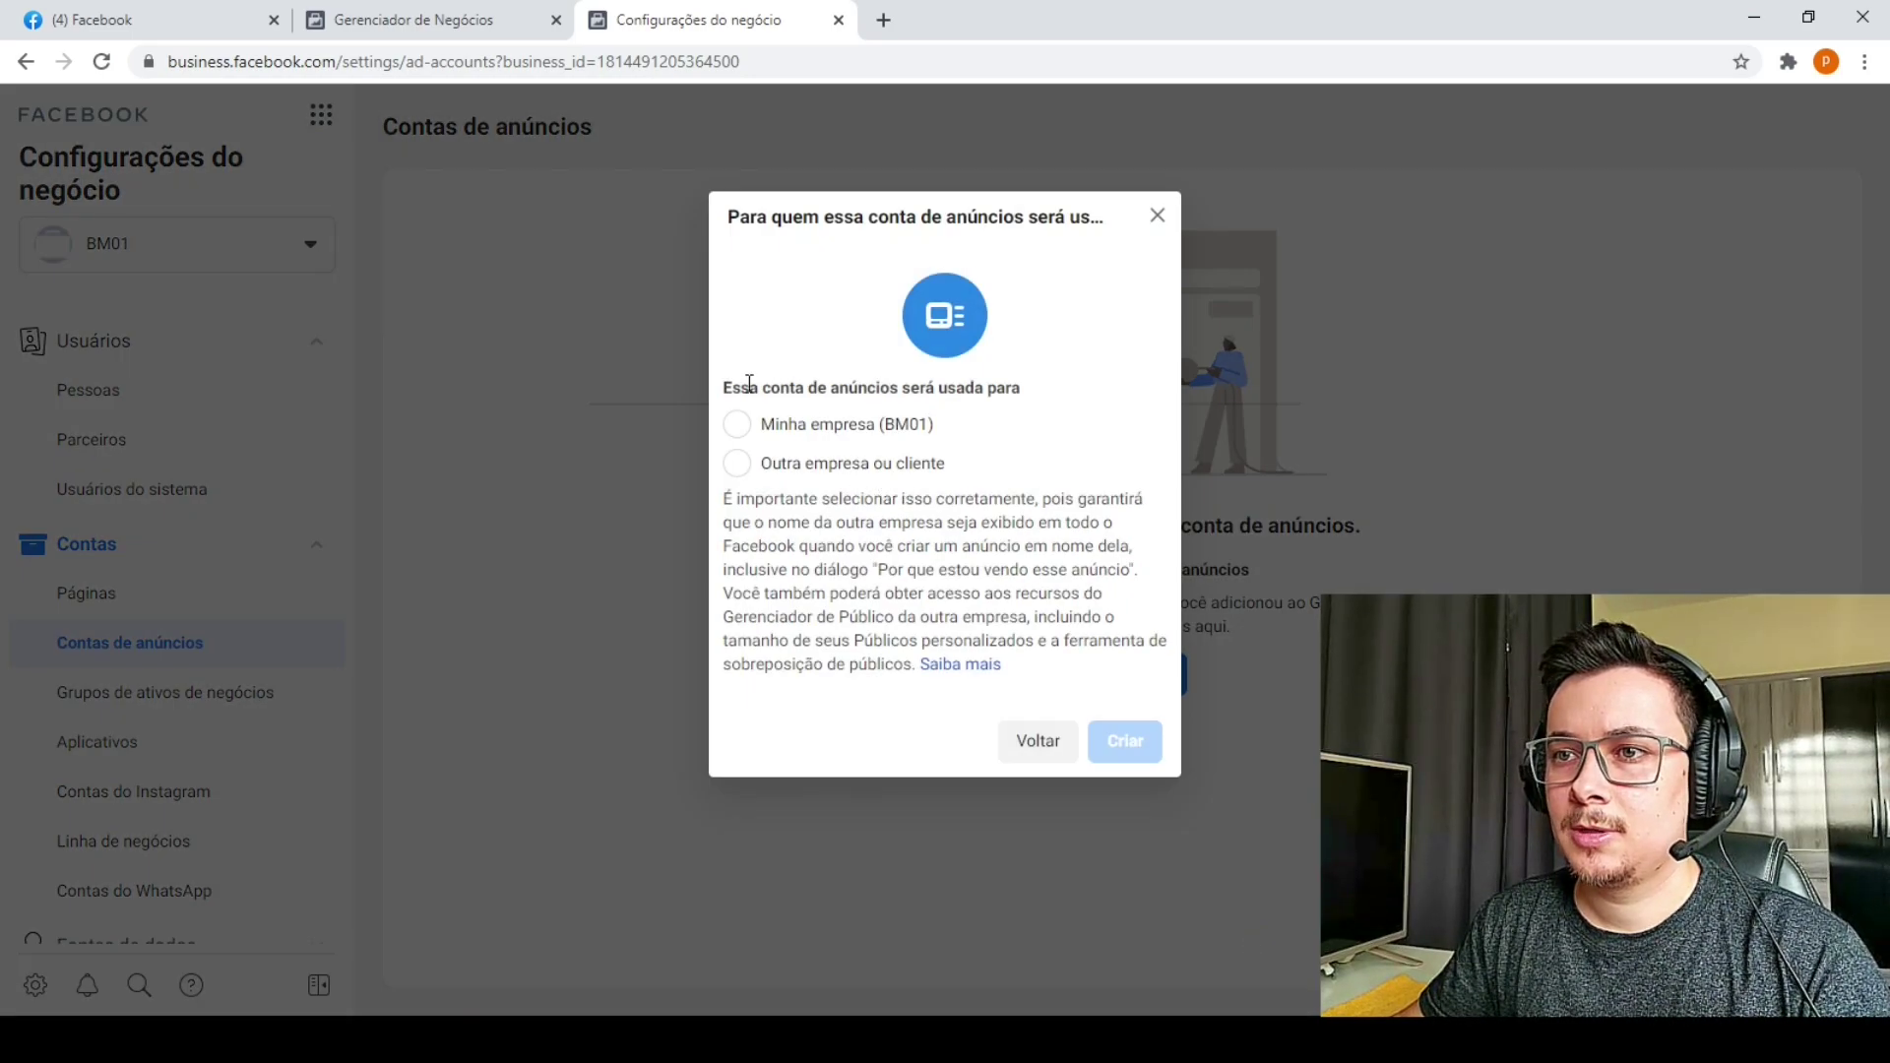
# - Designate the ad account for Minha empresa (BM01) and create it
pyautogui.moveTo(729, 387); pyautogui.dragTo(927, 391)
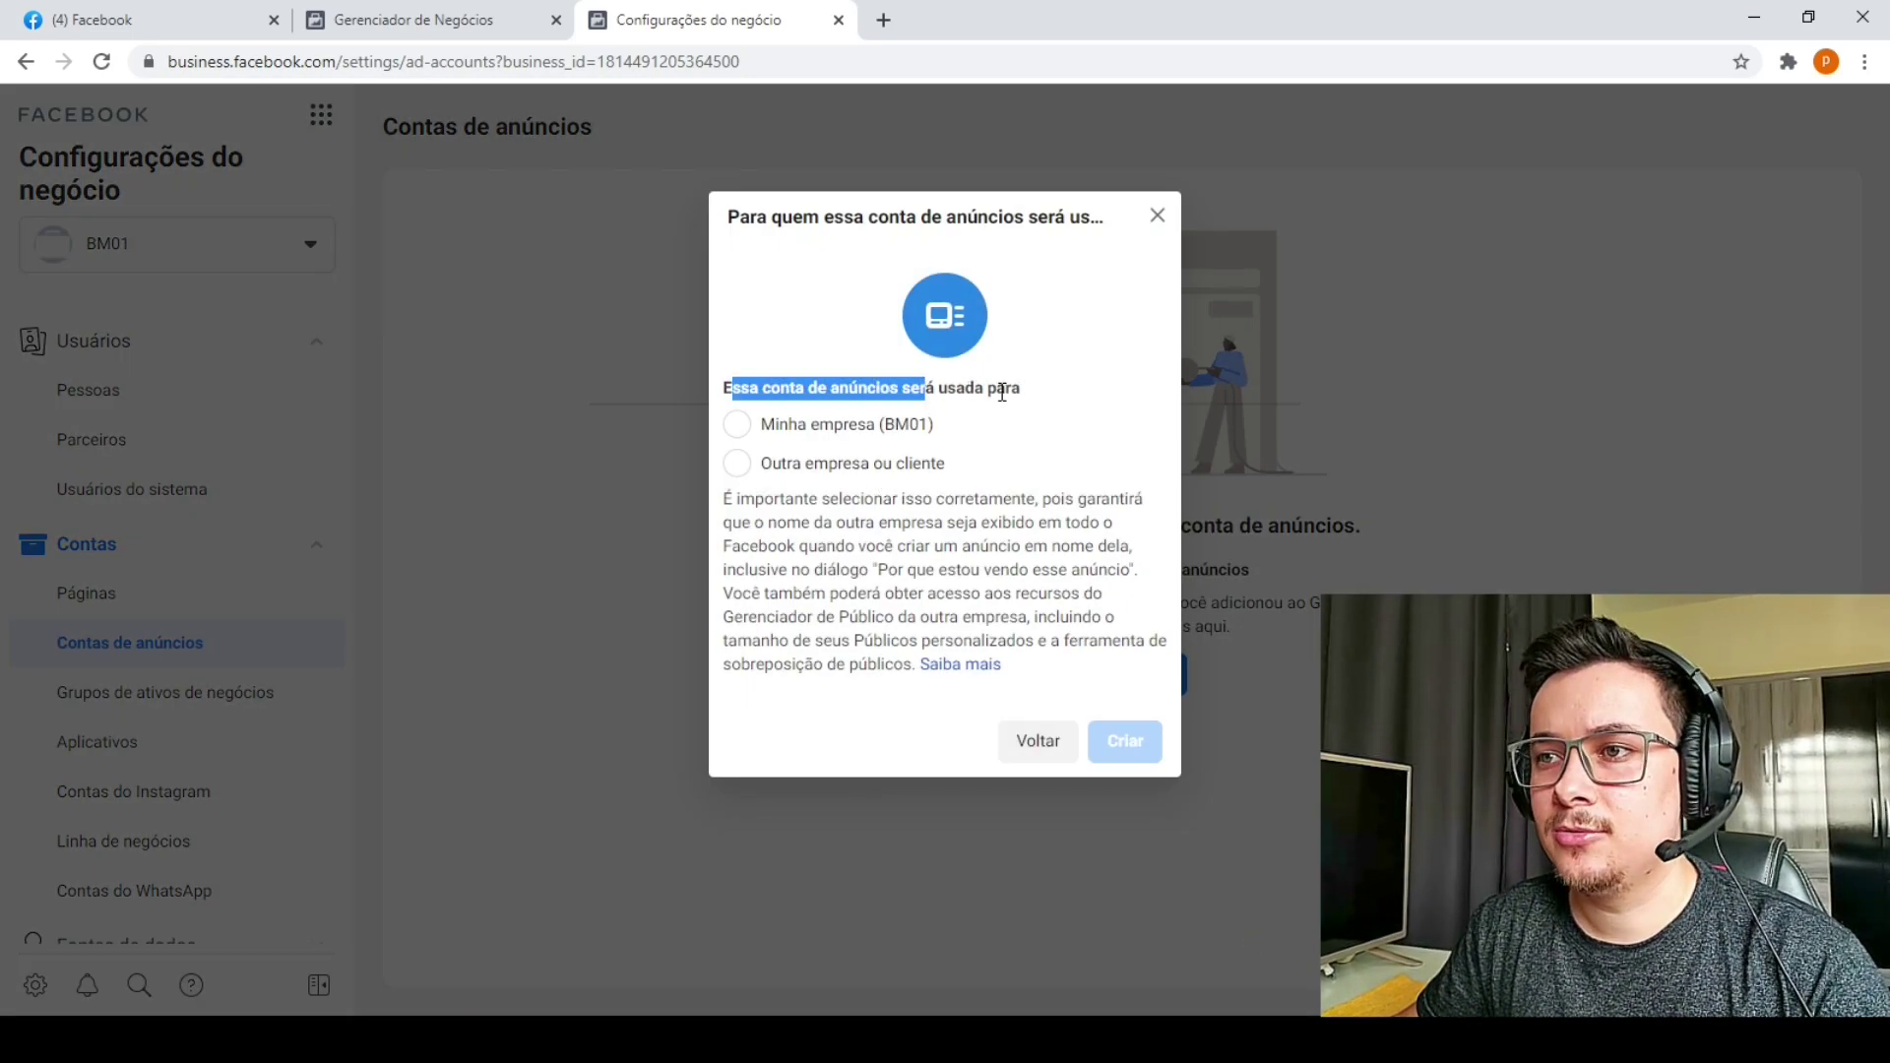
pyautogui.click(735, 426)
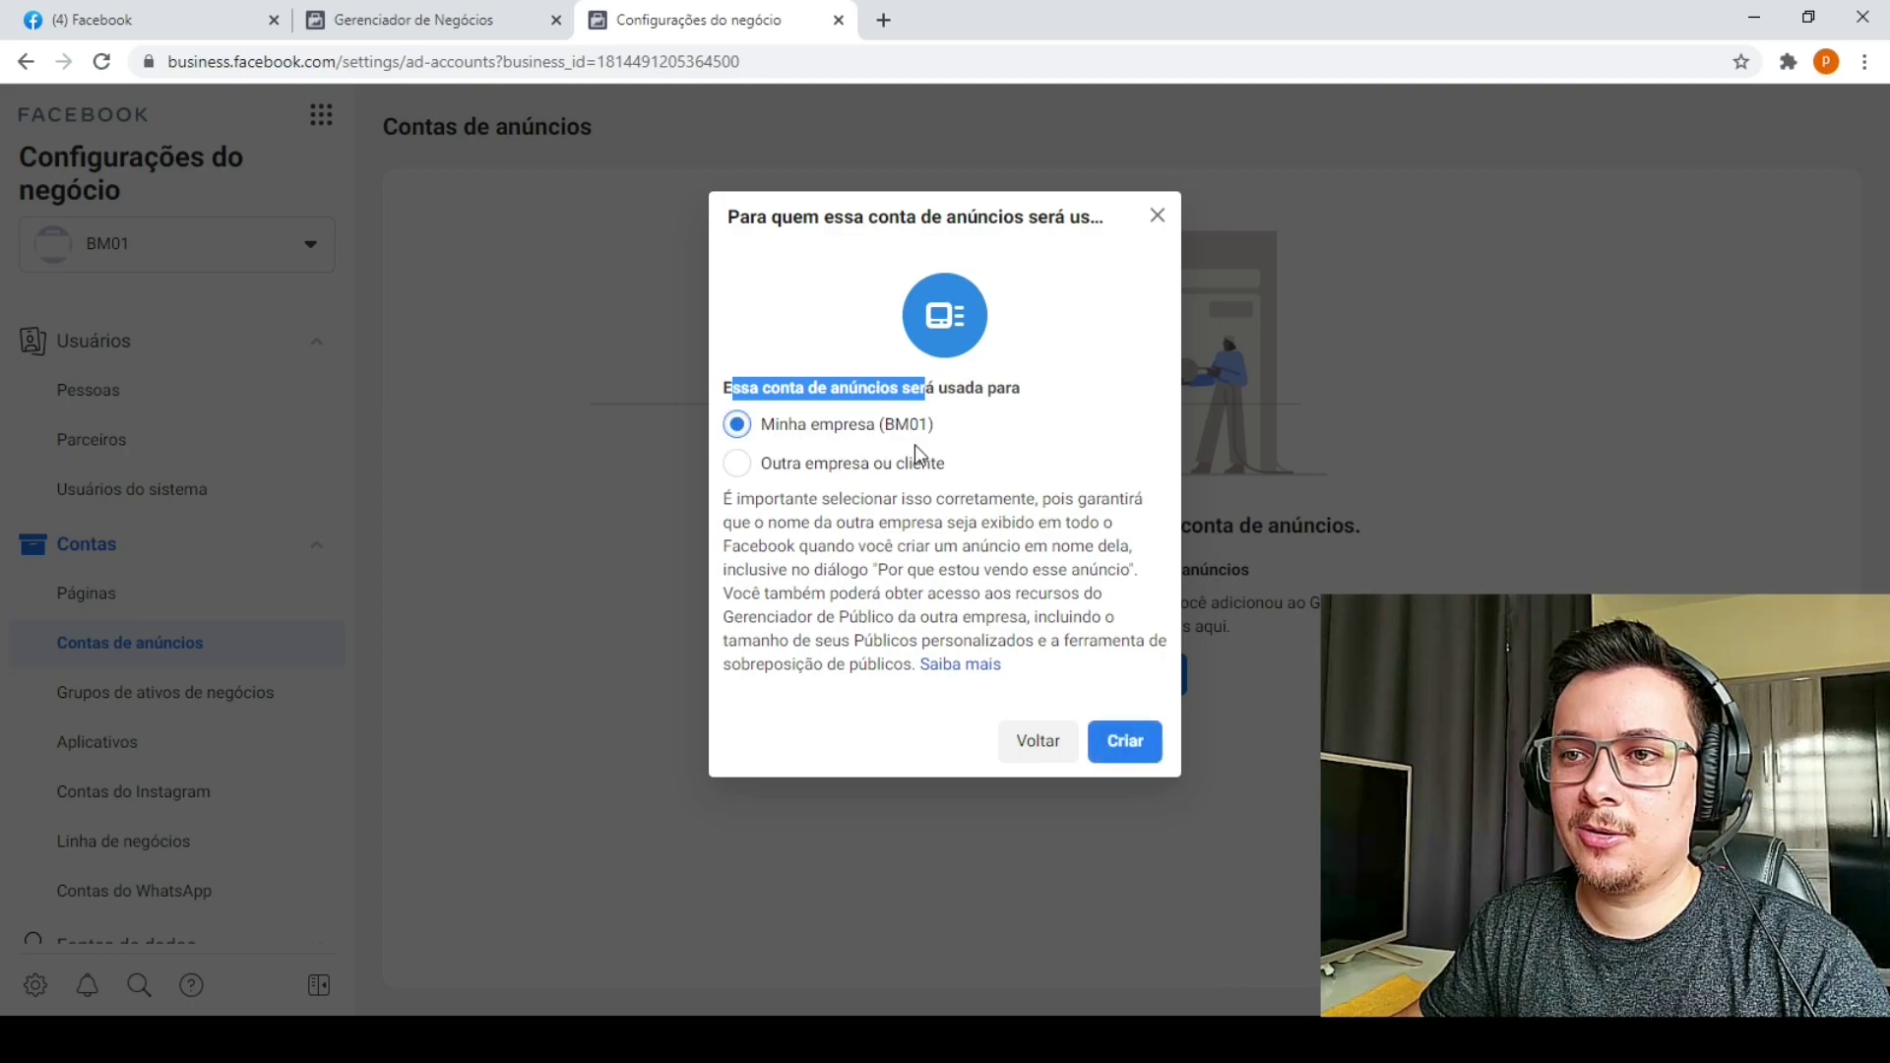
pyautogui.click(1134, 756)
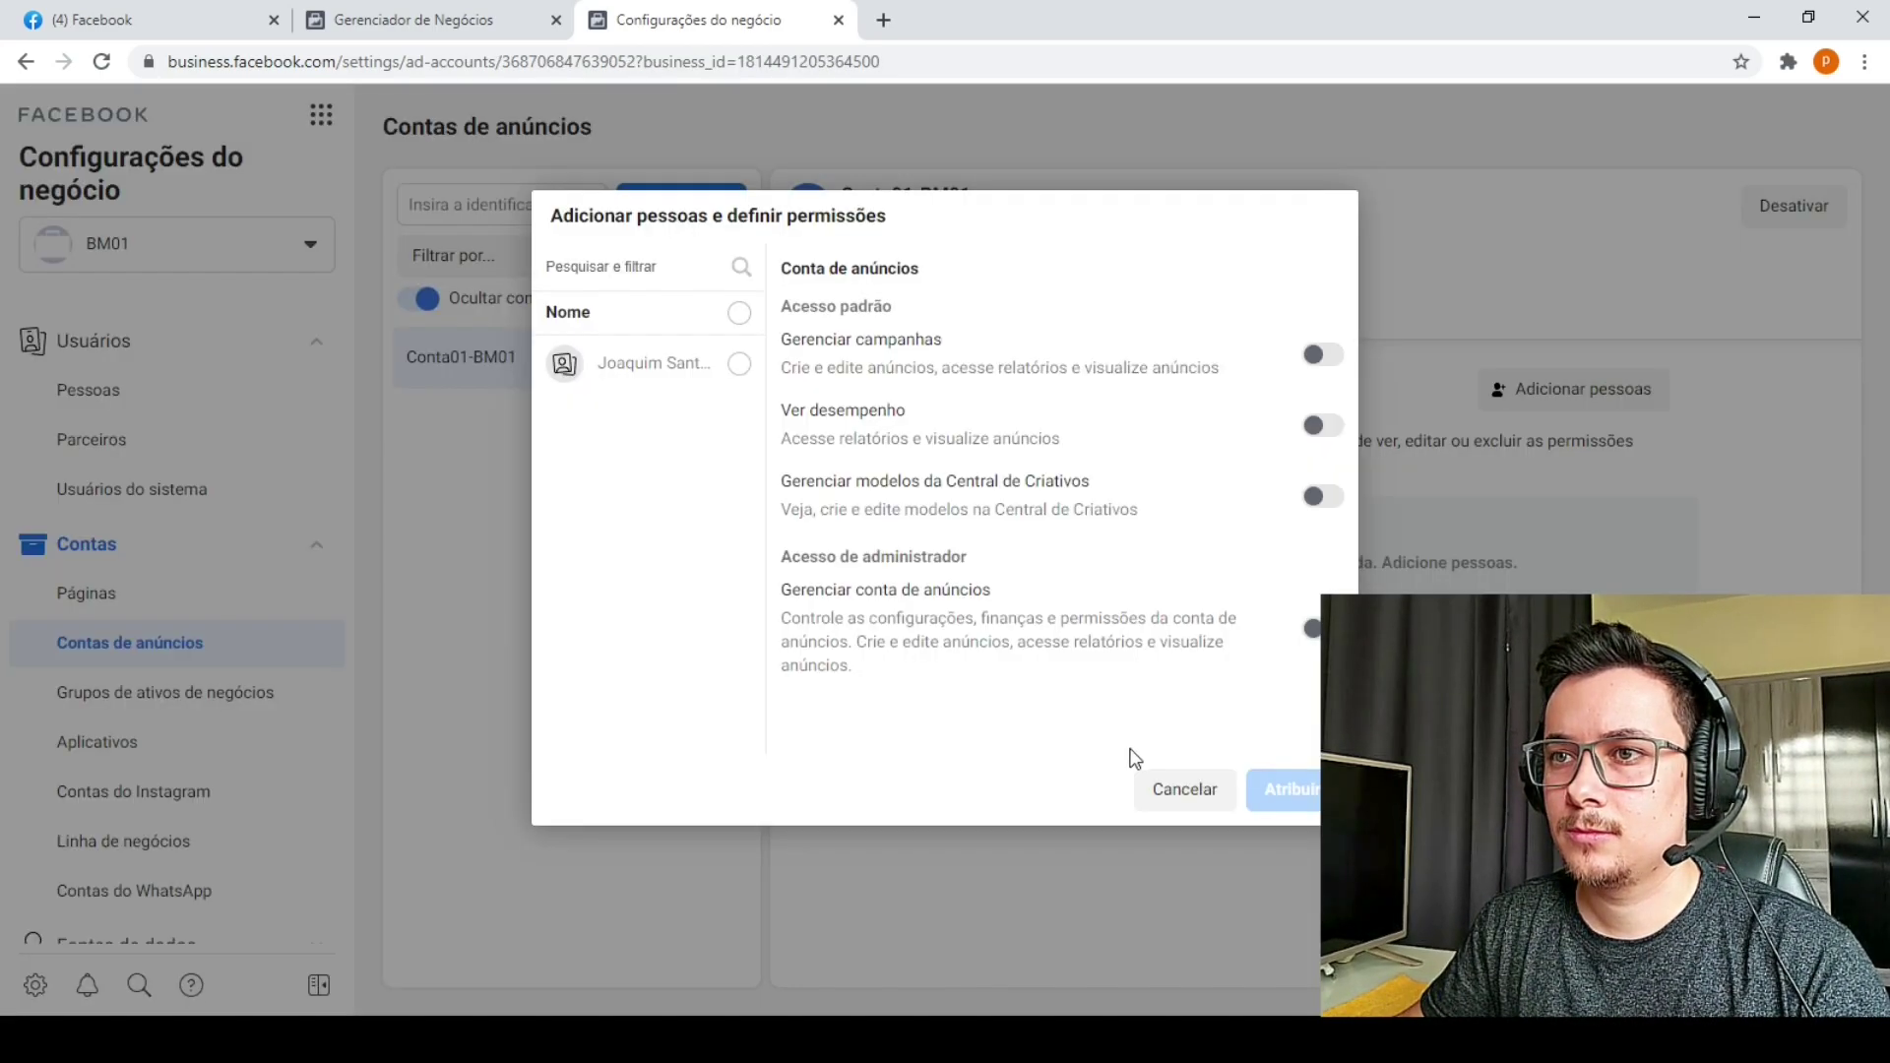
# - Assign the listed person to Conta01-BM01 with Gerenciar conta de anúncios administrator access and reload the ad account page
pyautogui.click(737, 314)
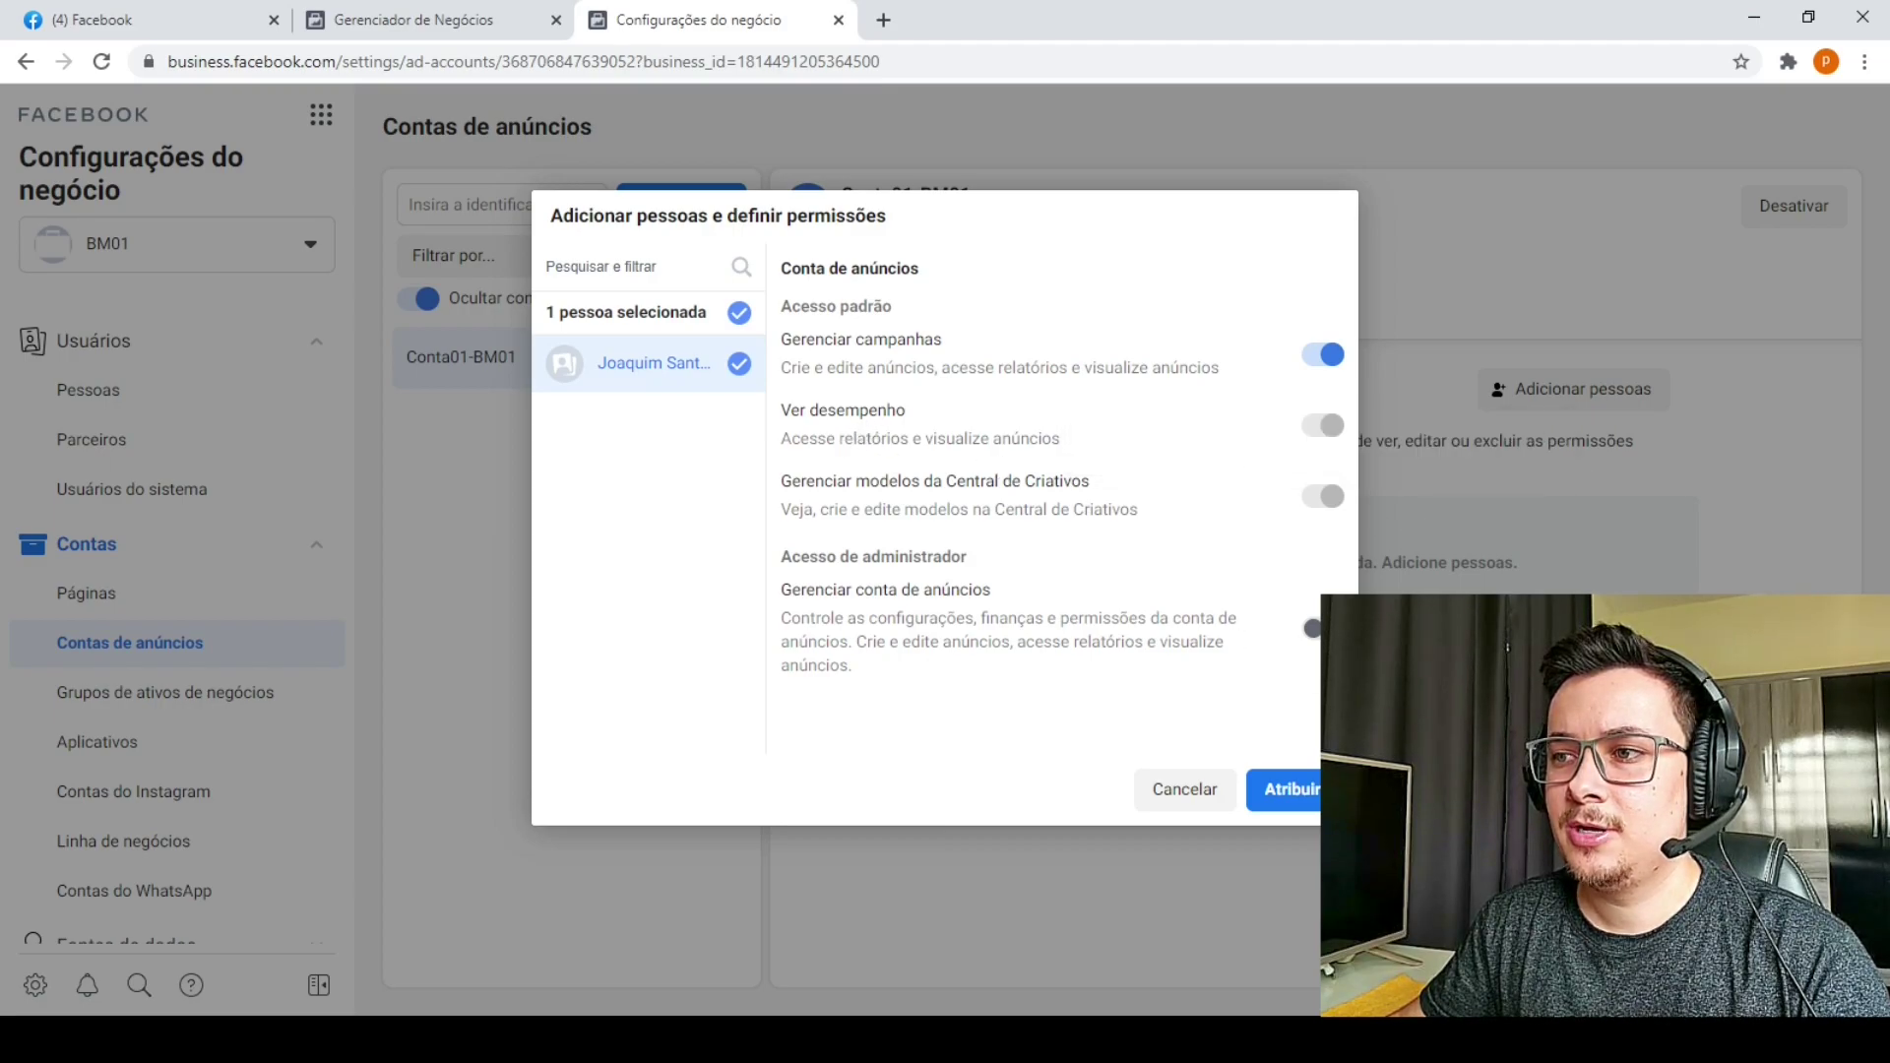
pyautogui.click(1317, 628)
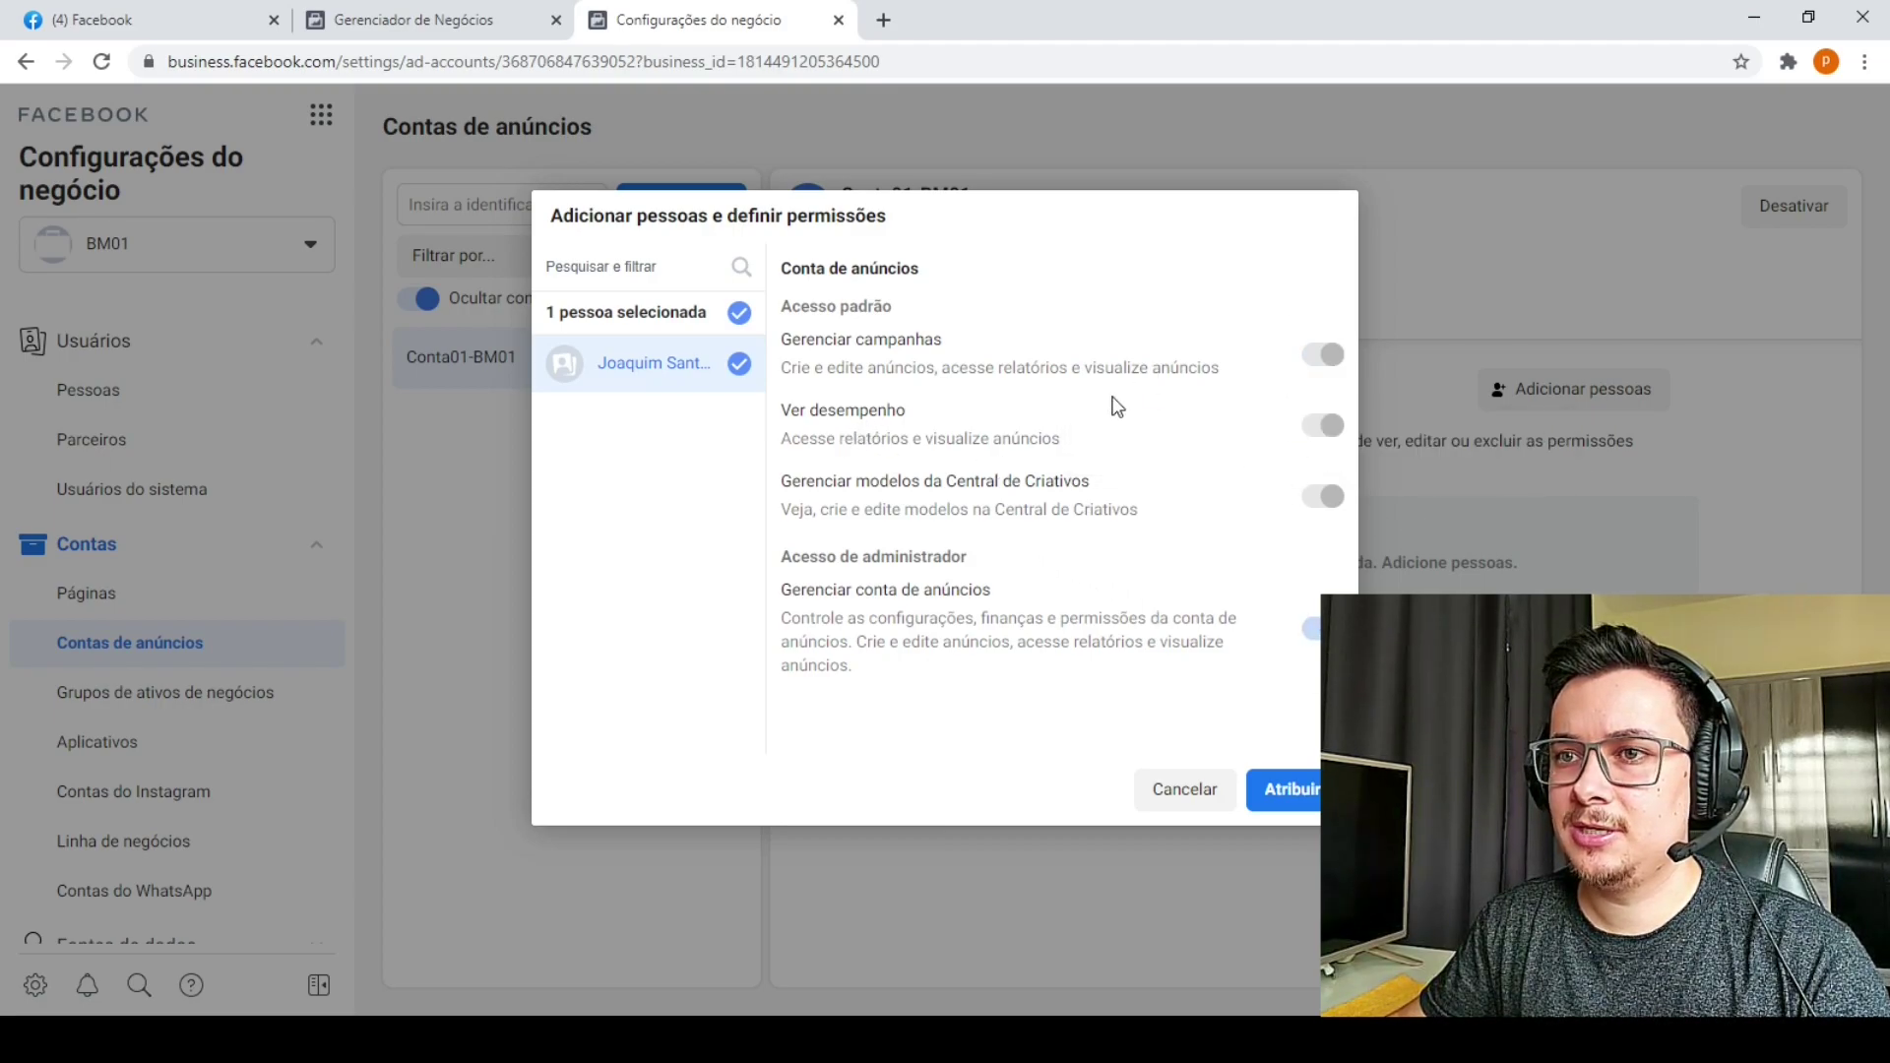
pyautogui.click(738, 313)
pyautogui.click(738, 313)
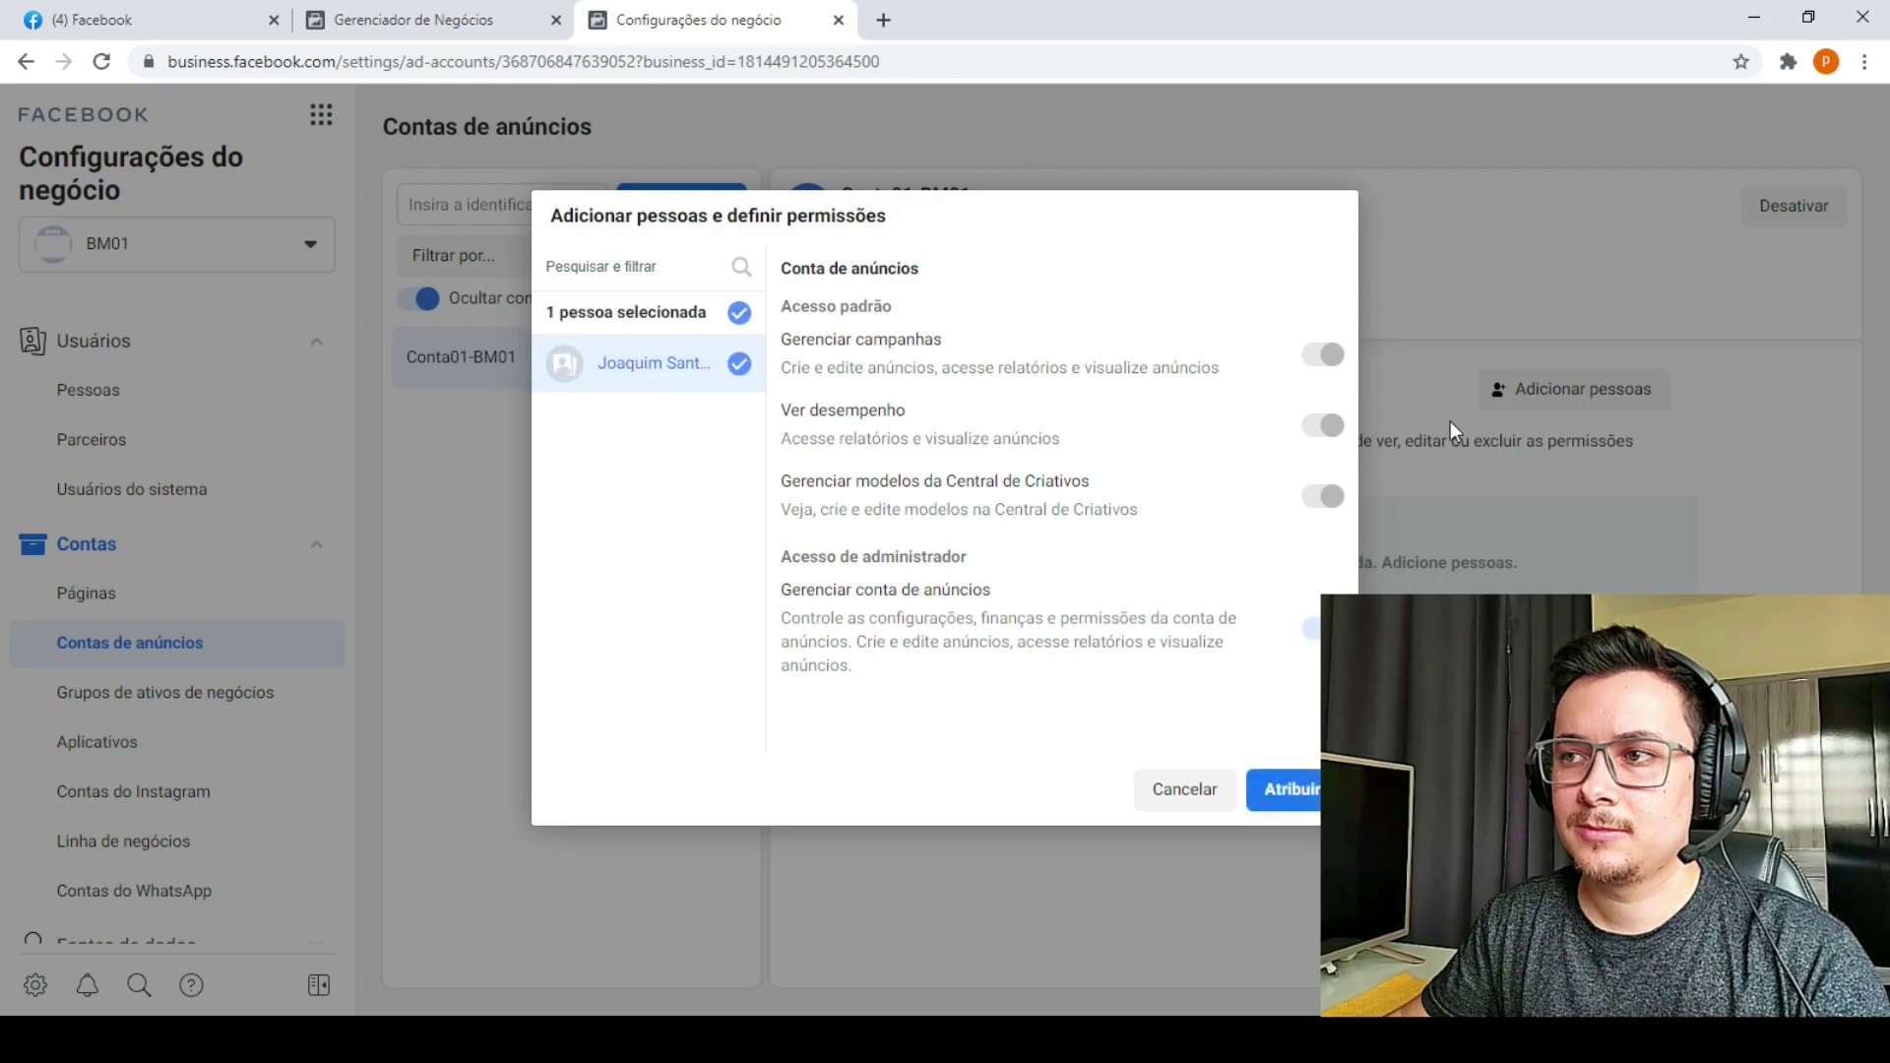
pyautogui.click(1286, 787)
pyautogui.click(102, 61)
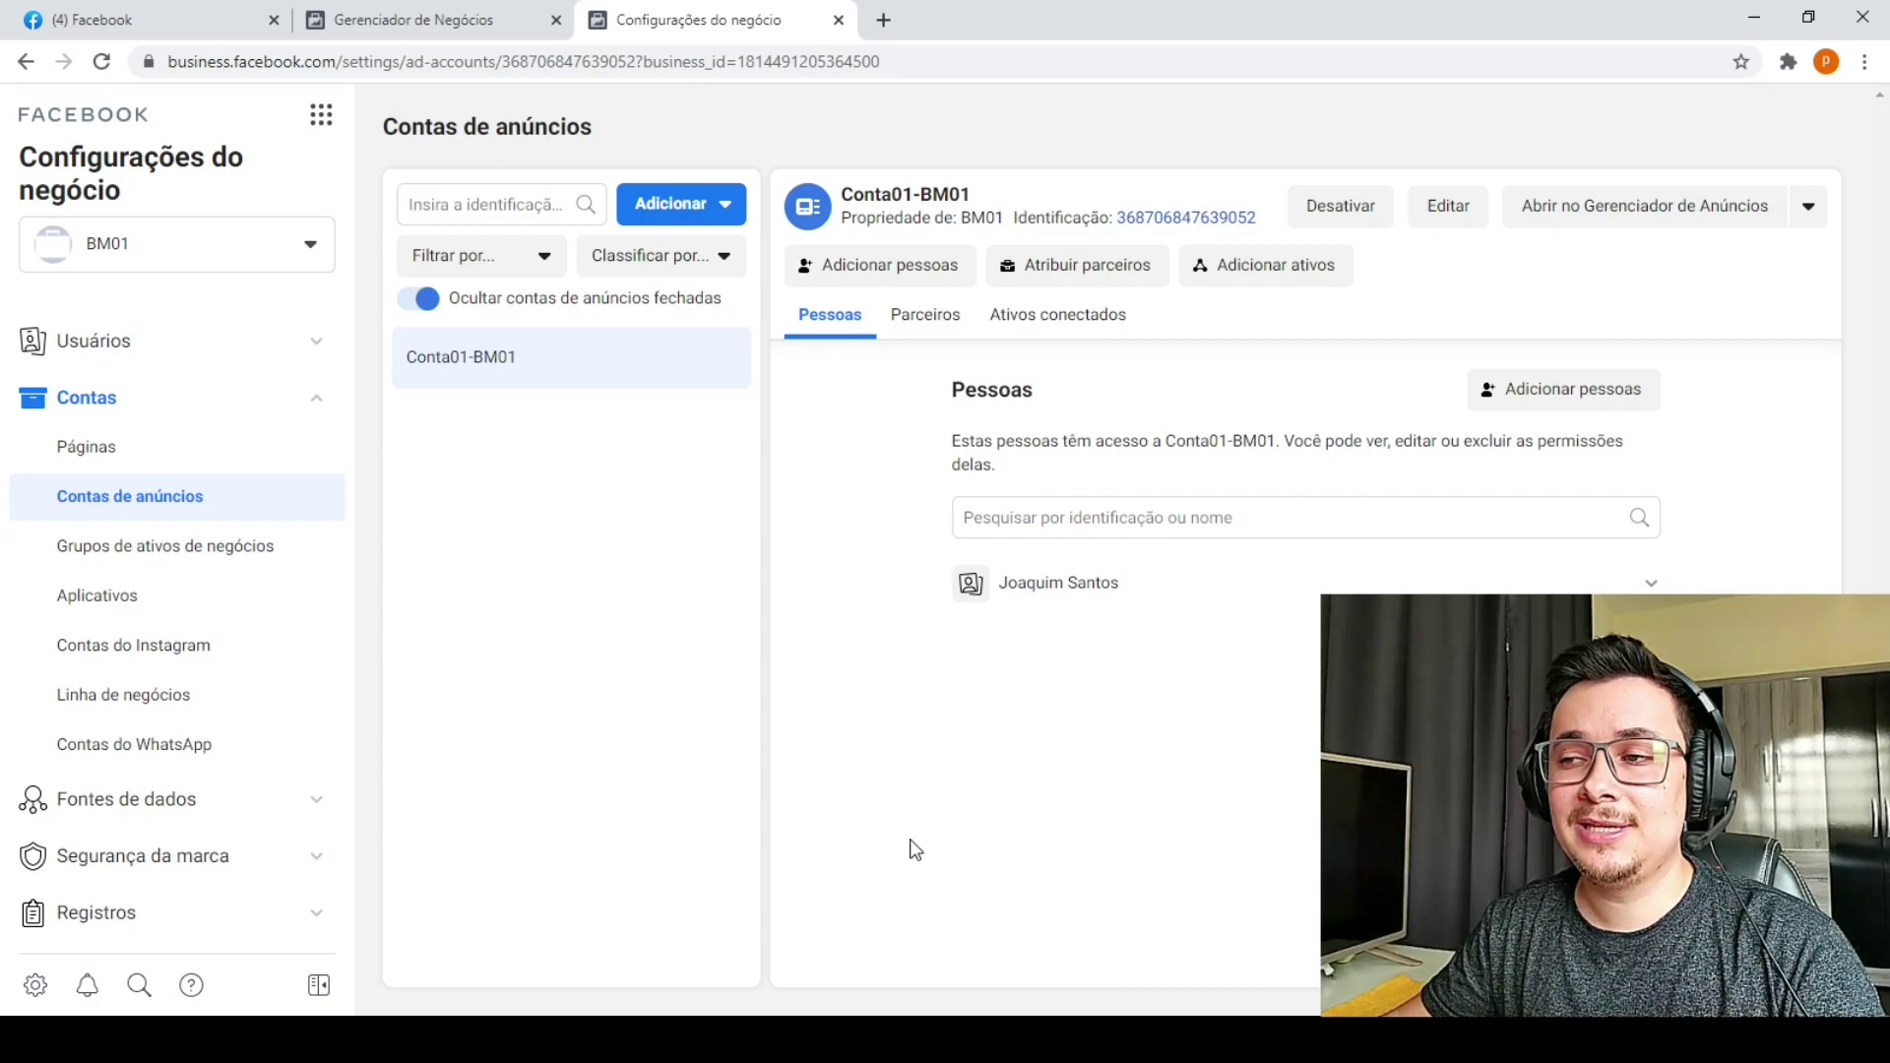
pyautogui.moveTo(1087, 607)
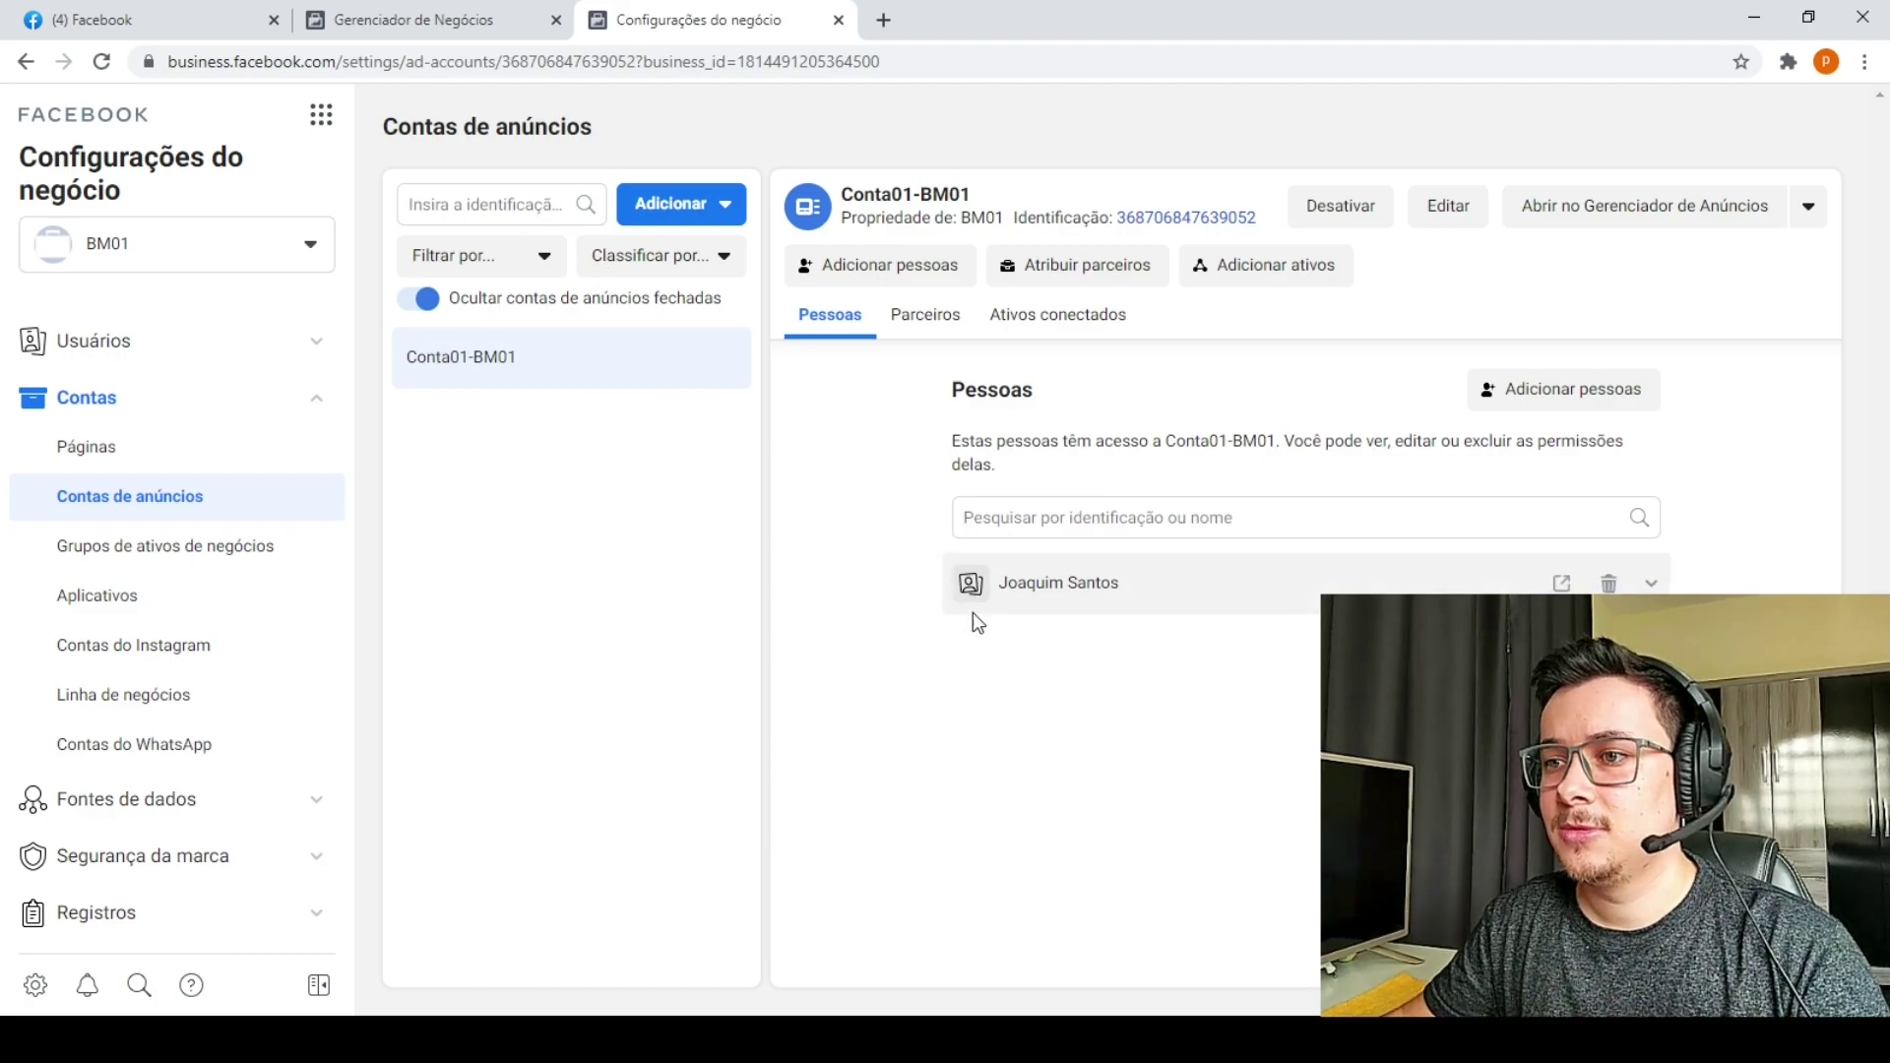
# - Open the Pixels settings under Fontes de dados
pyautogui.scroll(-3, 182, 679)
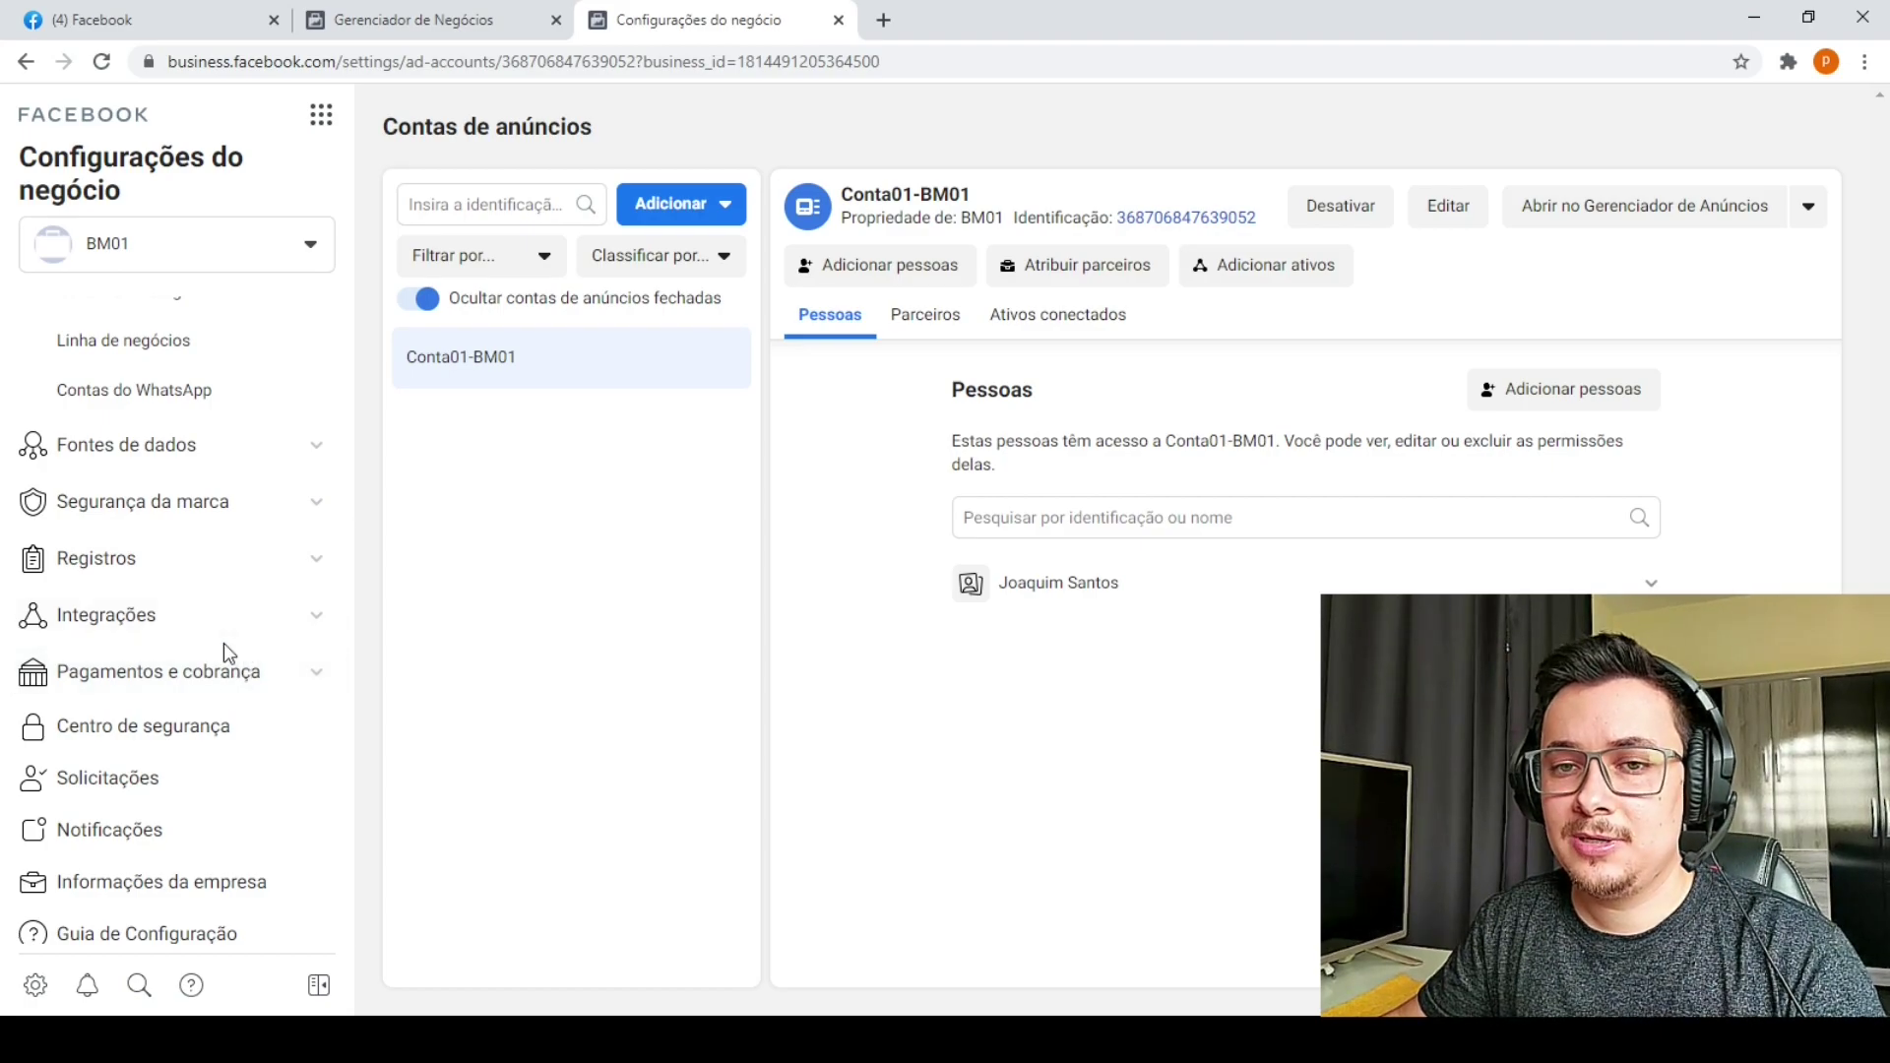
pyautogui.scroll(1, 237, 649)
pyautogui.scroll(3, 241, 646)
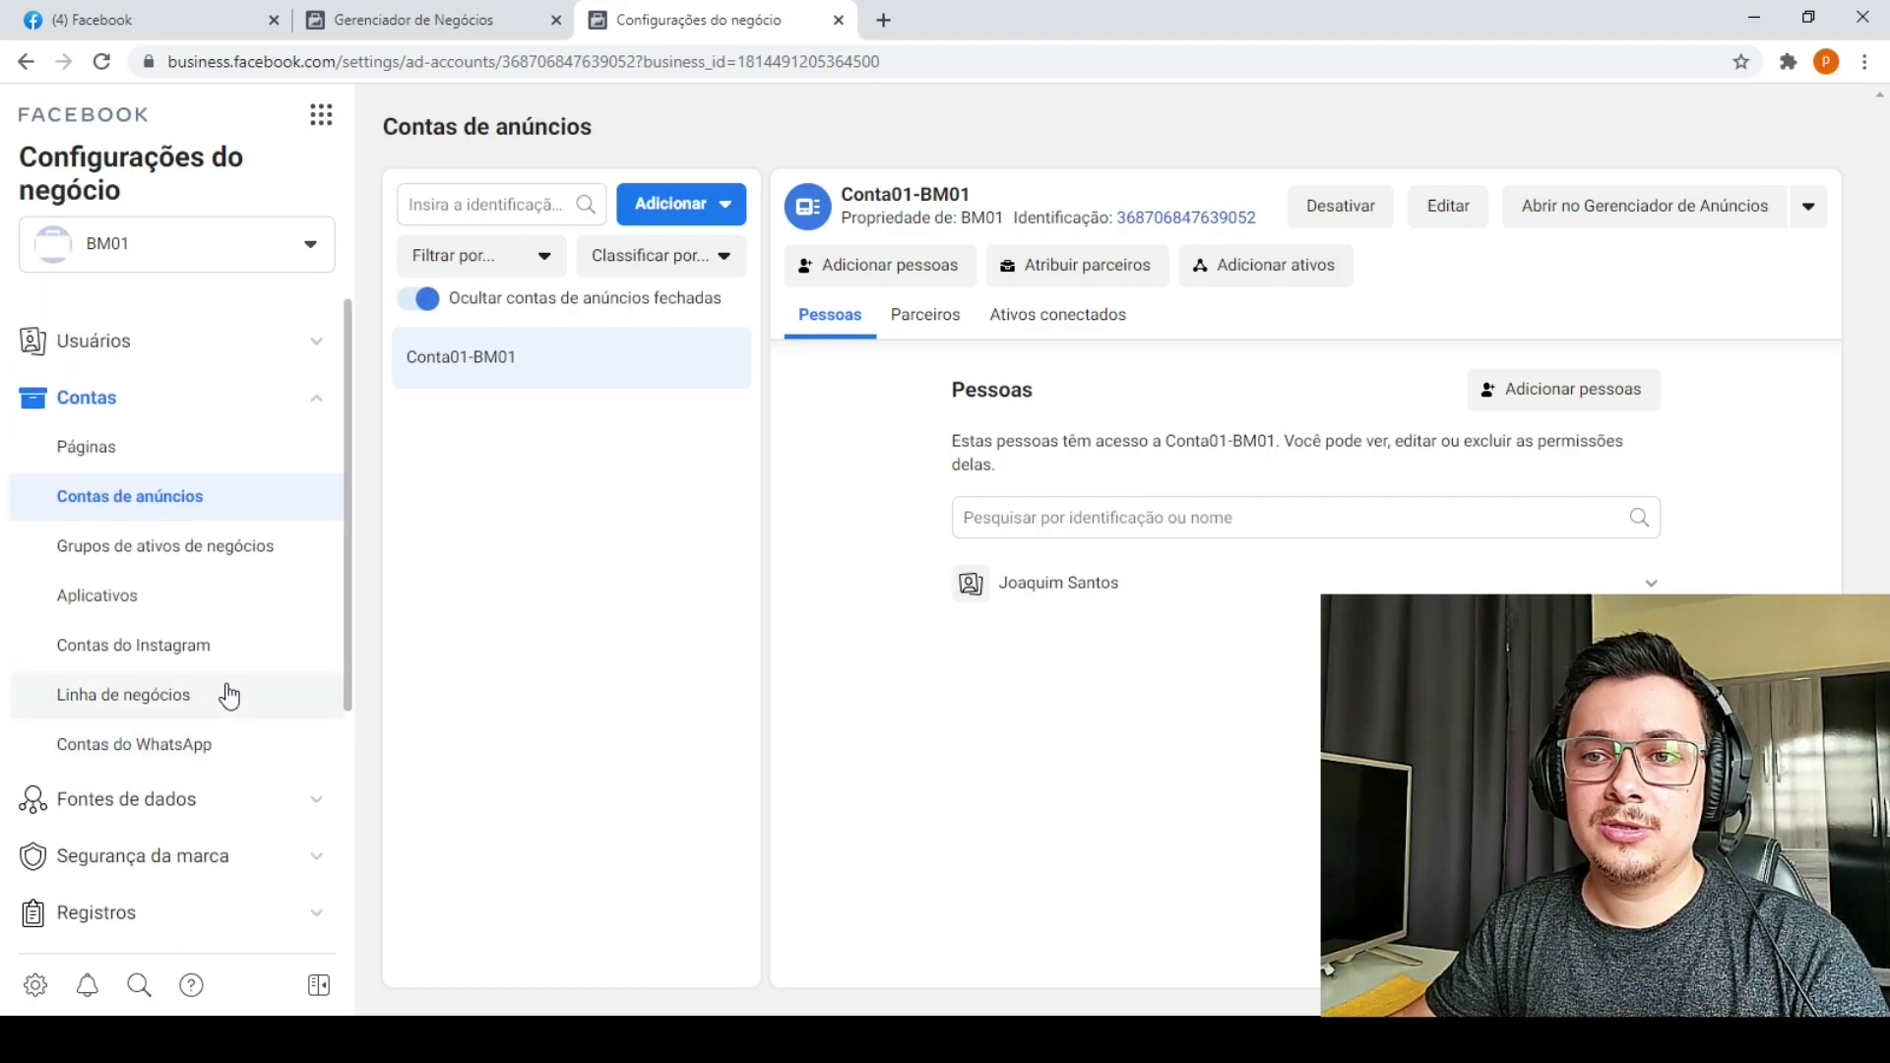
pyautogui.scroll(-1, 229, 696)
pyautogui.click(172, 691)
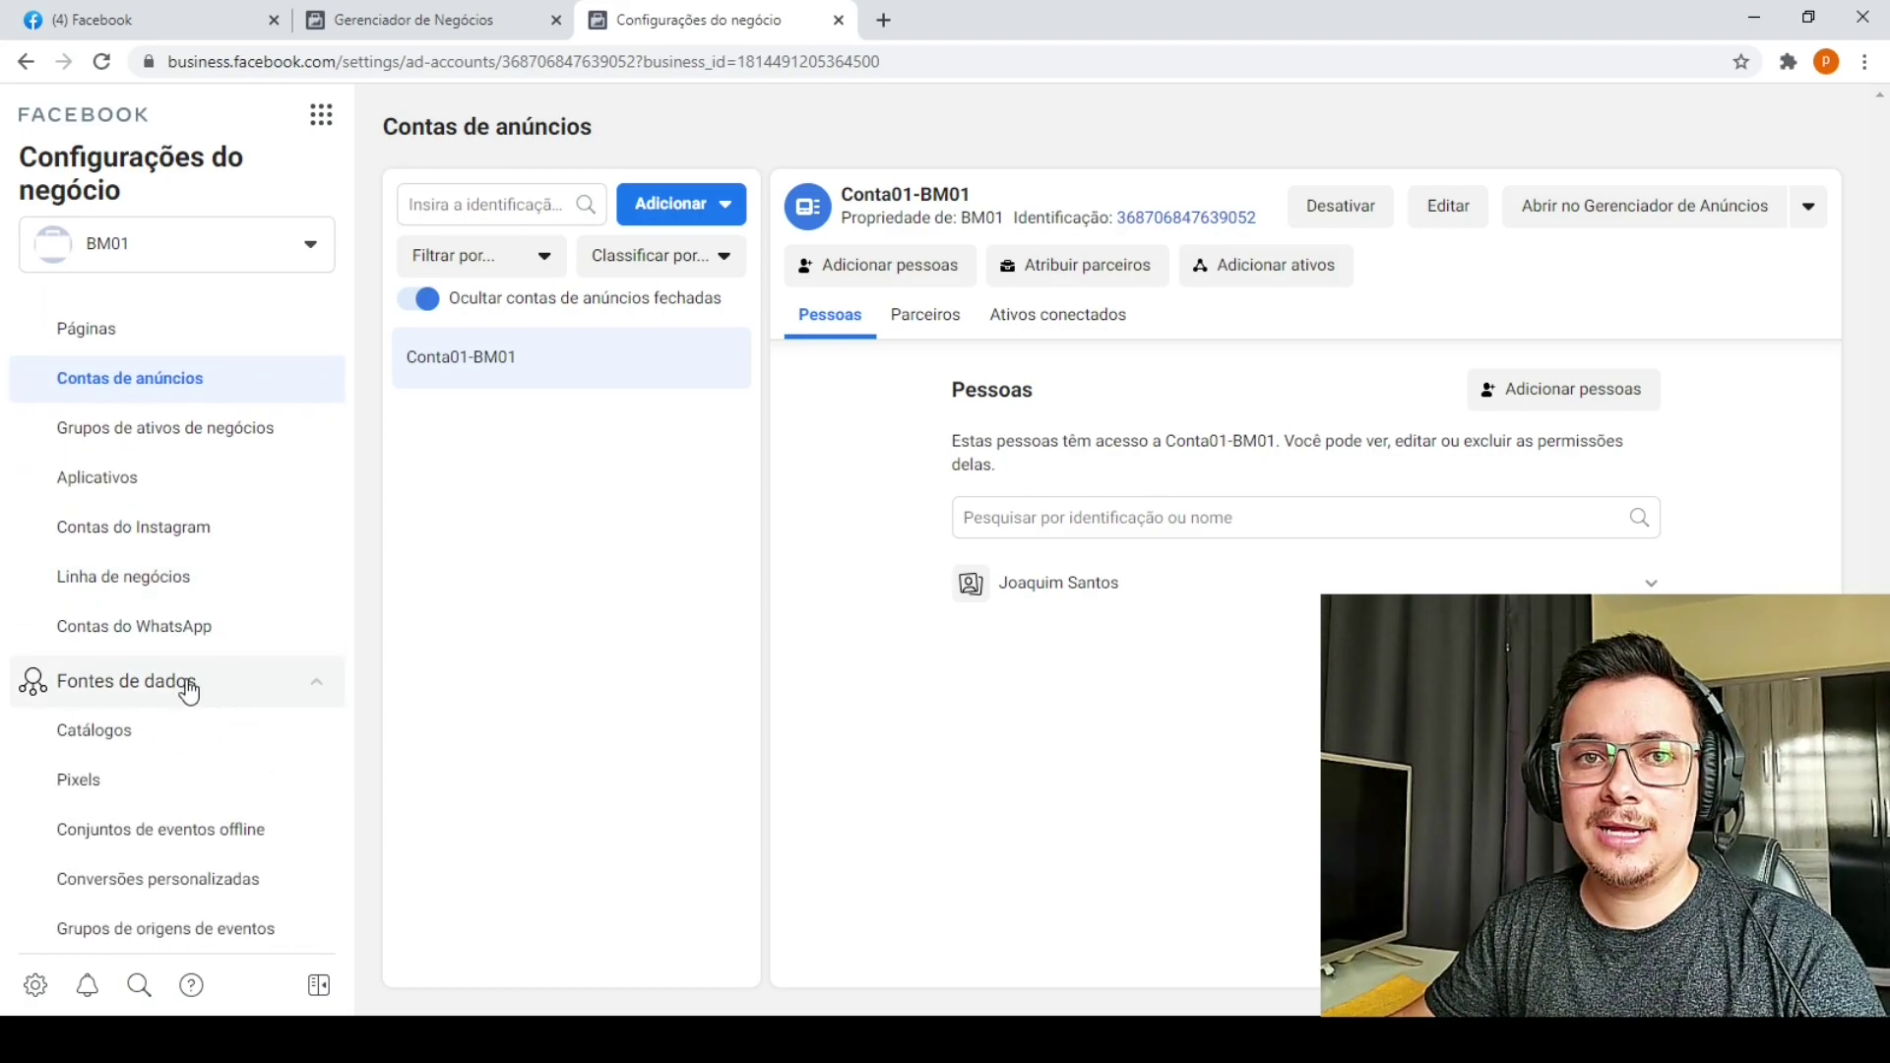
pyautogui.click(126, 788)
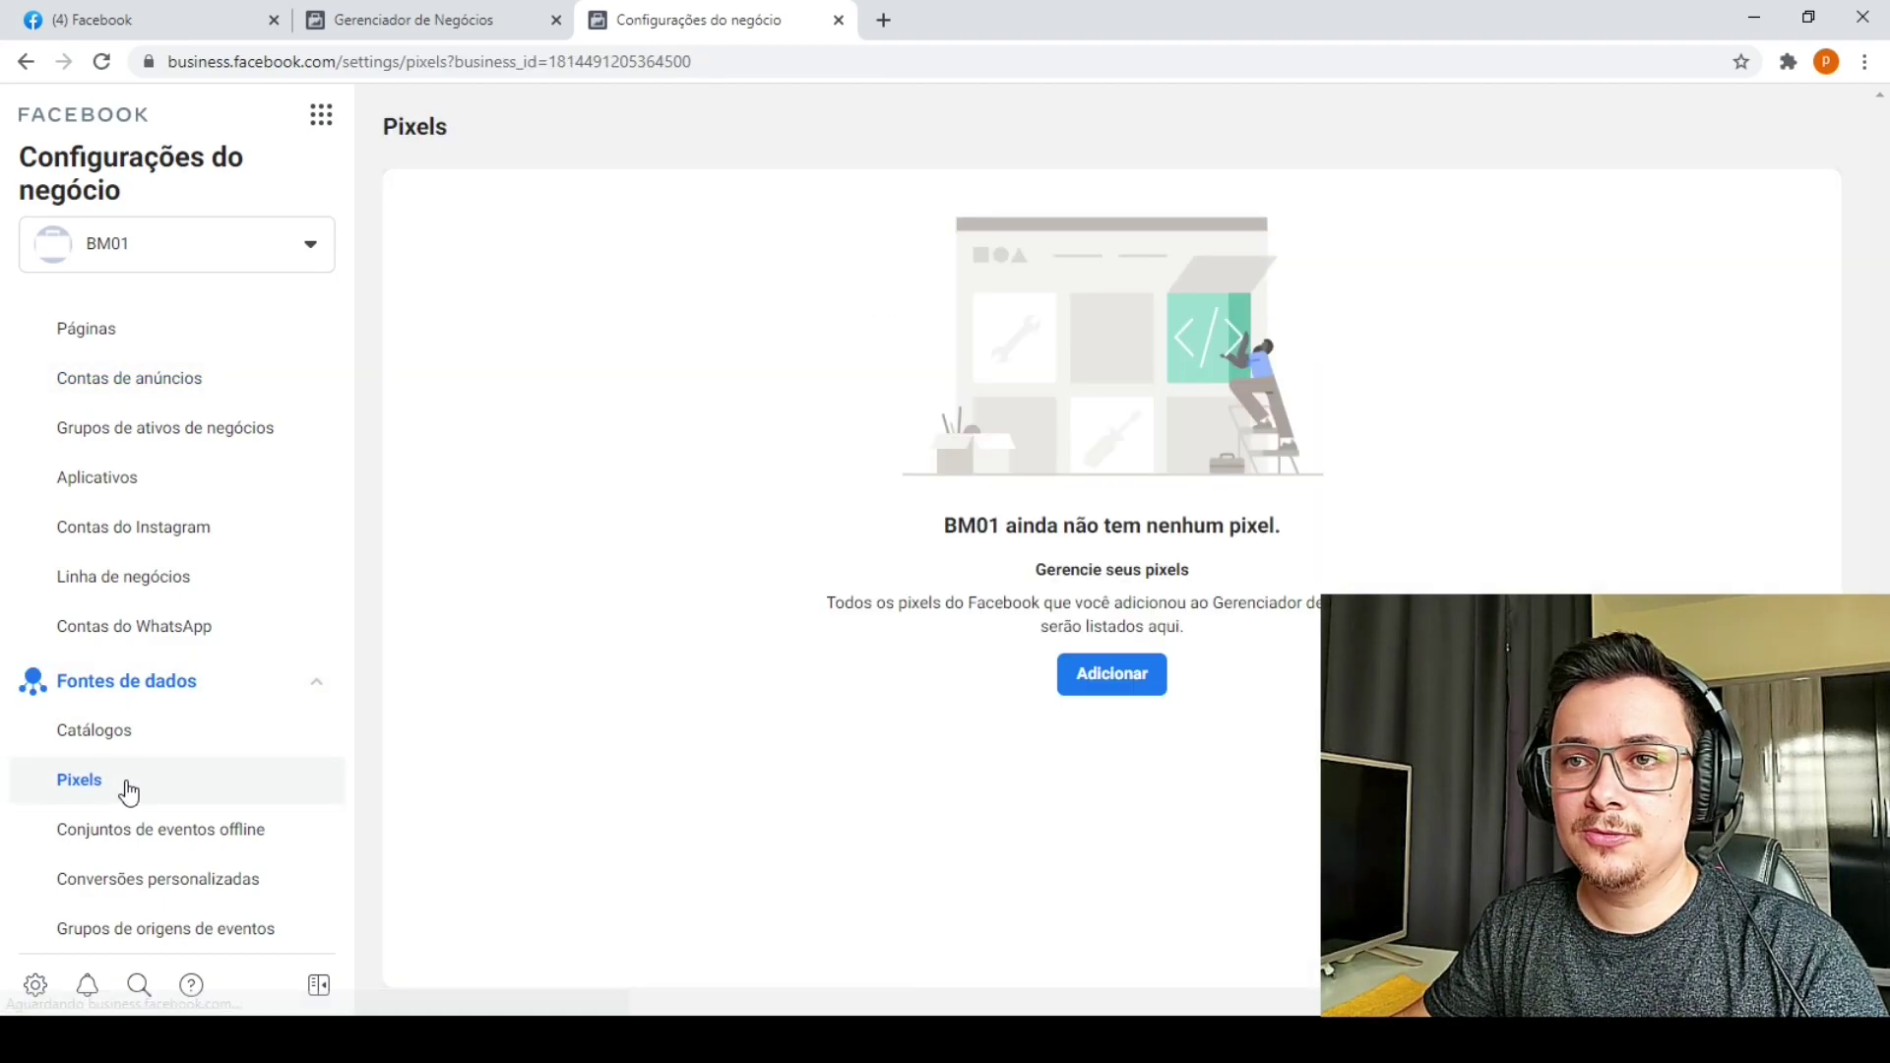
# - Start adding a new pixel for BM01 and name it PIXEL PRODUTO DE MAQUIAGEM
pyautogui.click(1145, 690)
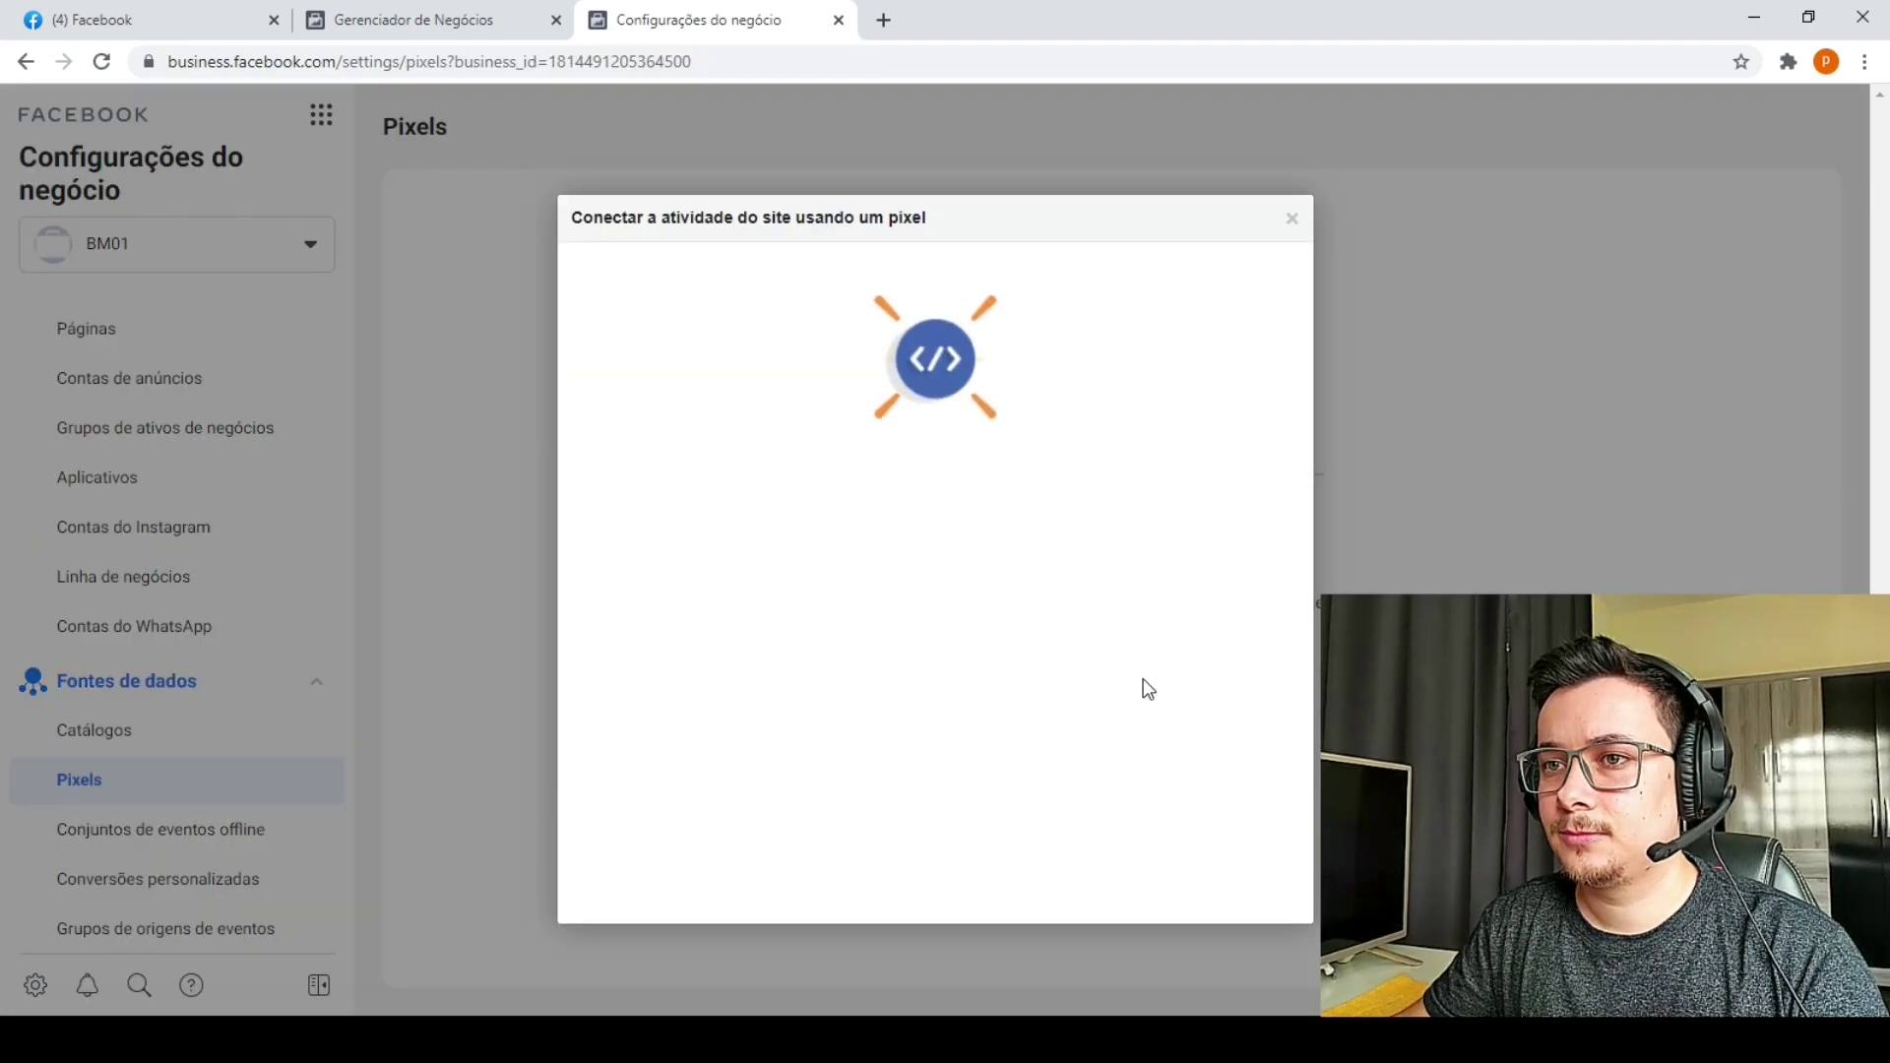
pyautogui.tripleClick(882, 659)
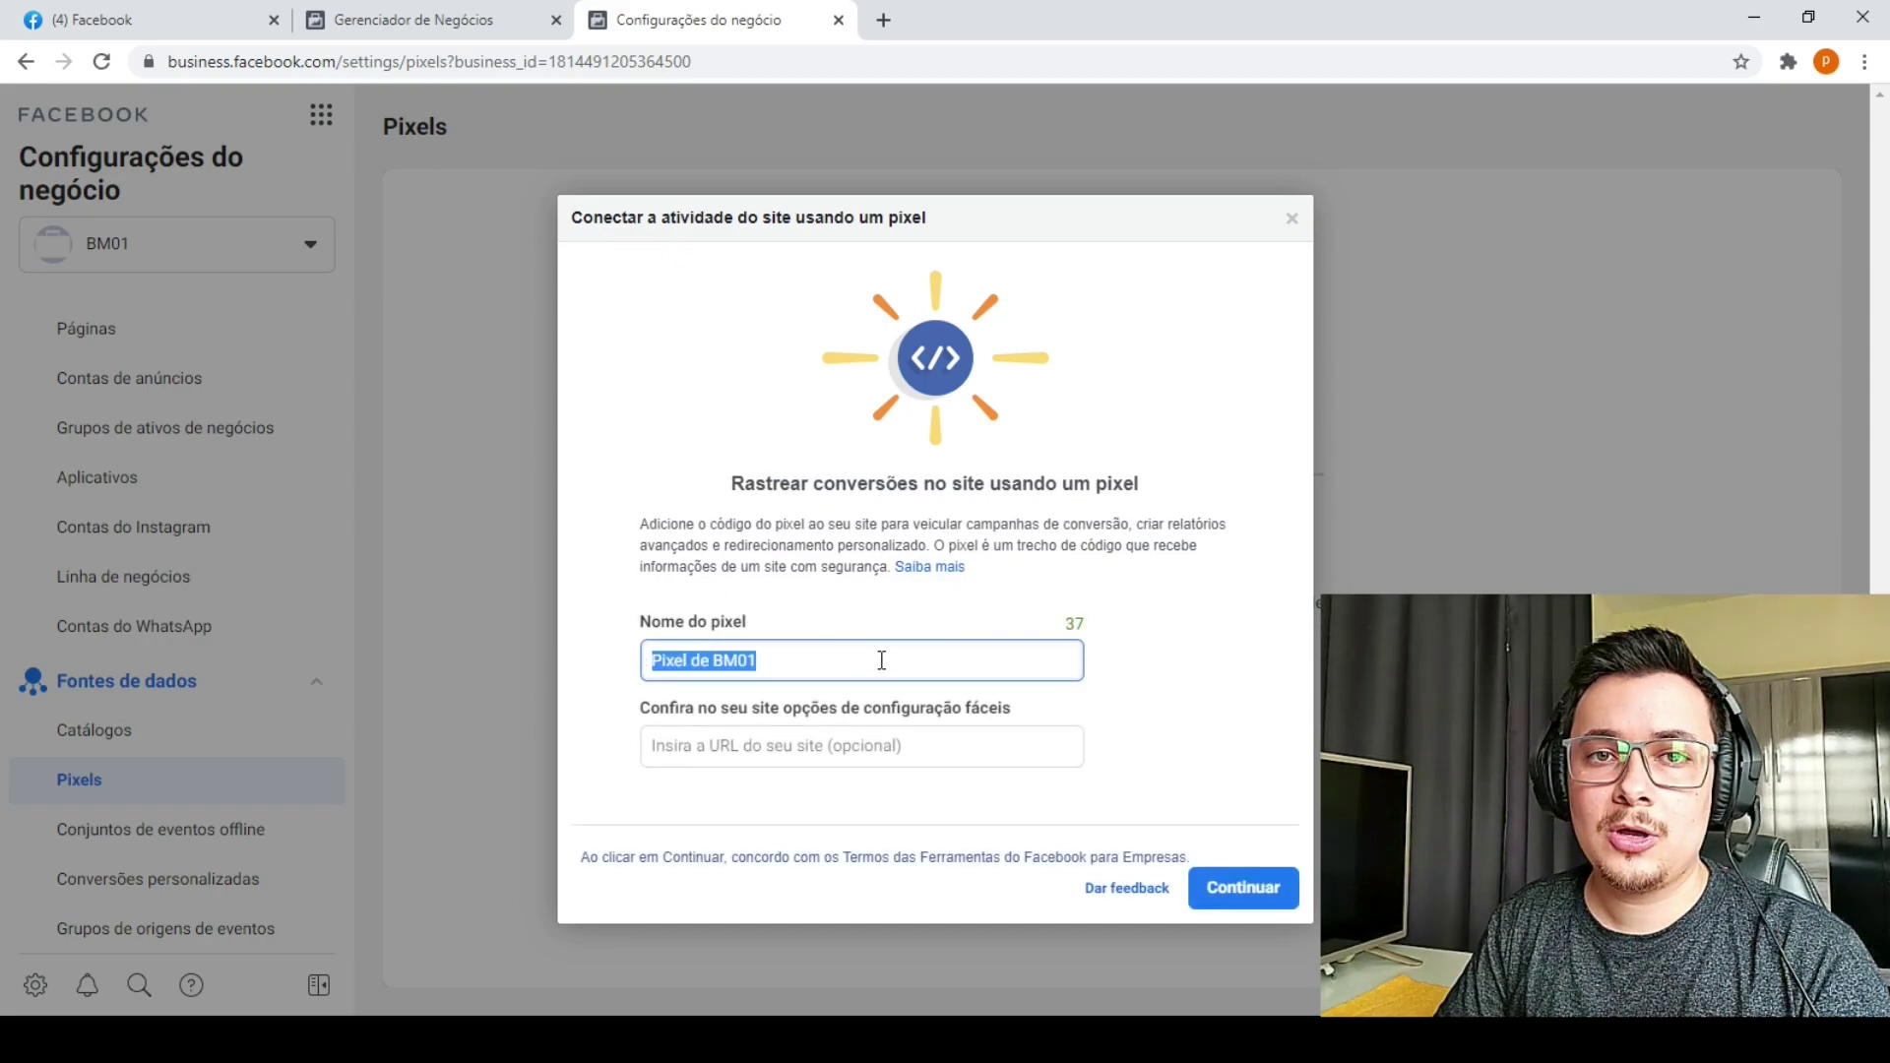
pyautogui.press('BackSpace')
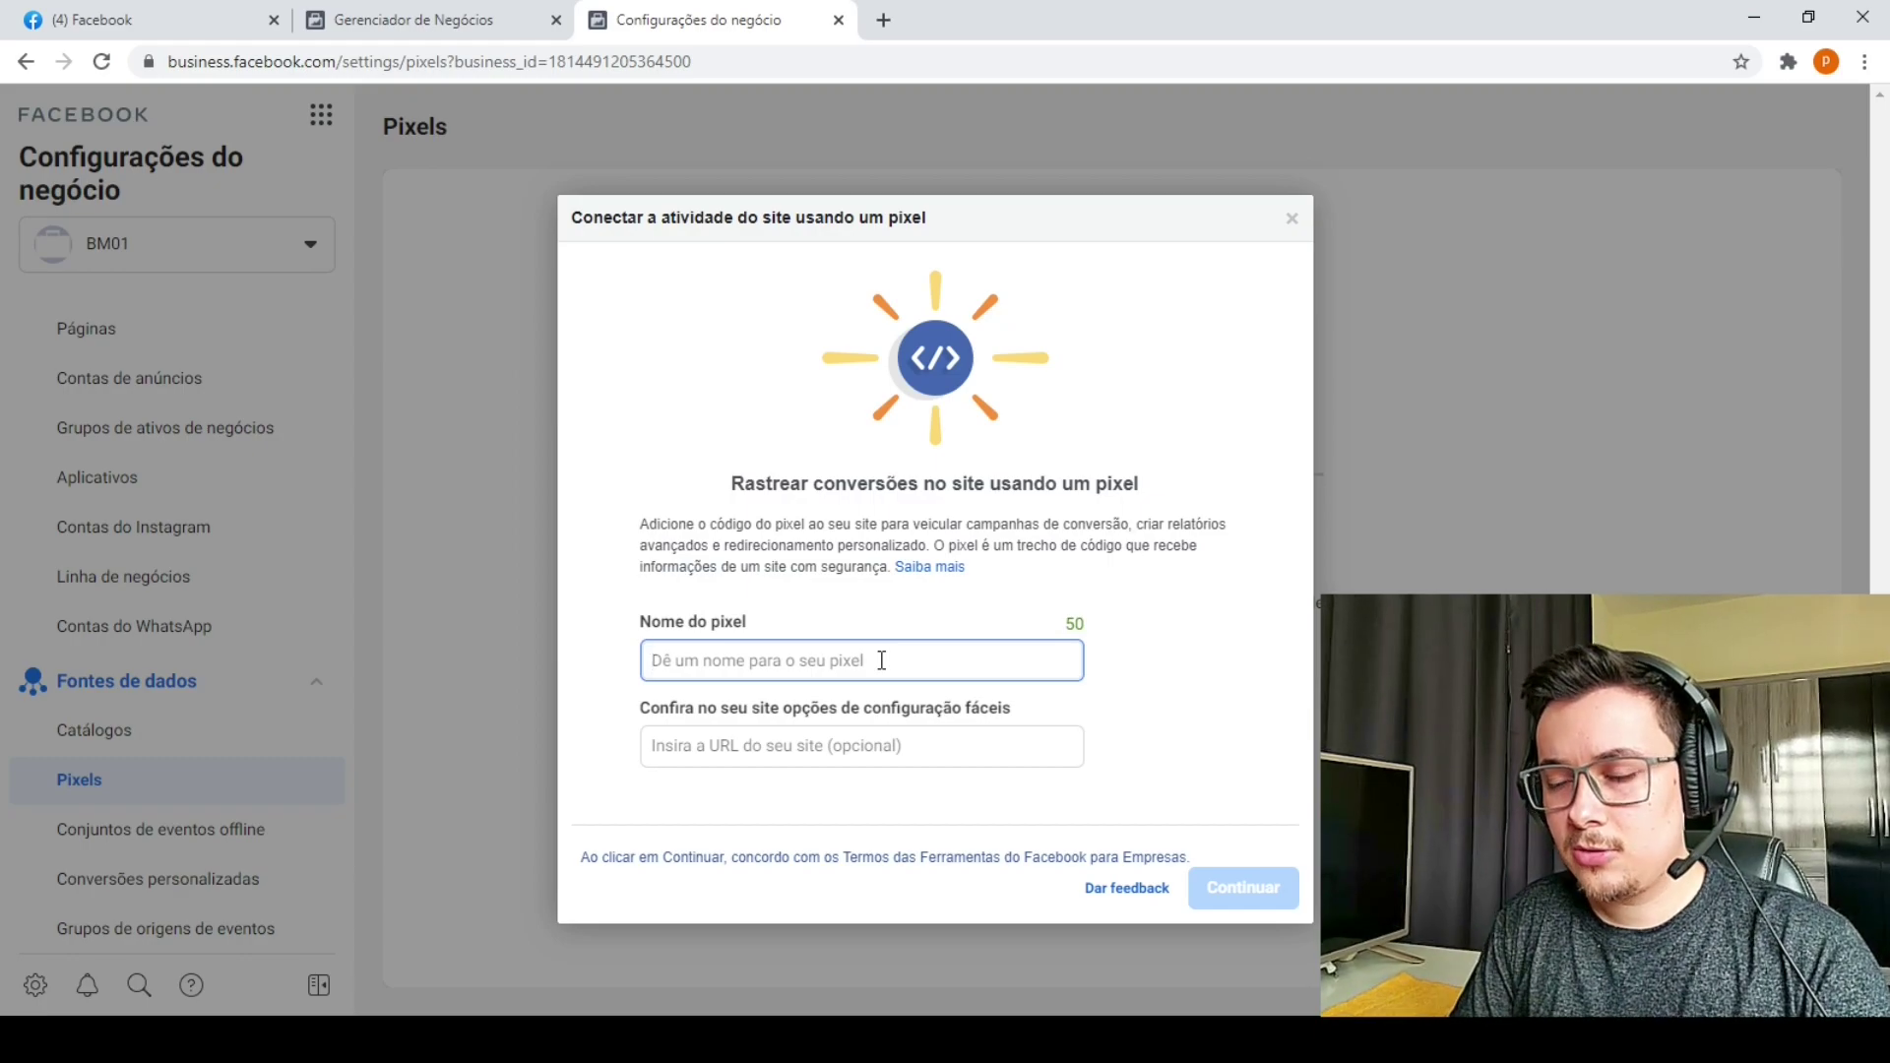
pyautogui.write('PIXEL PROD')
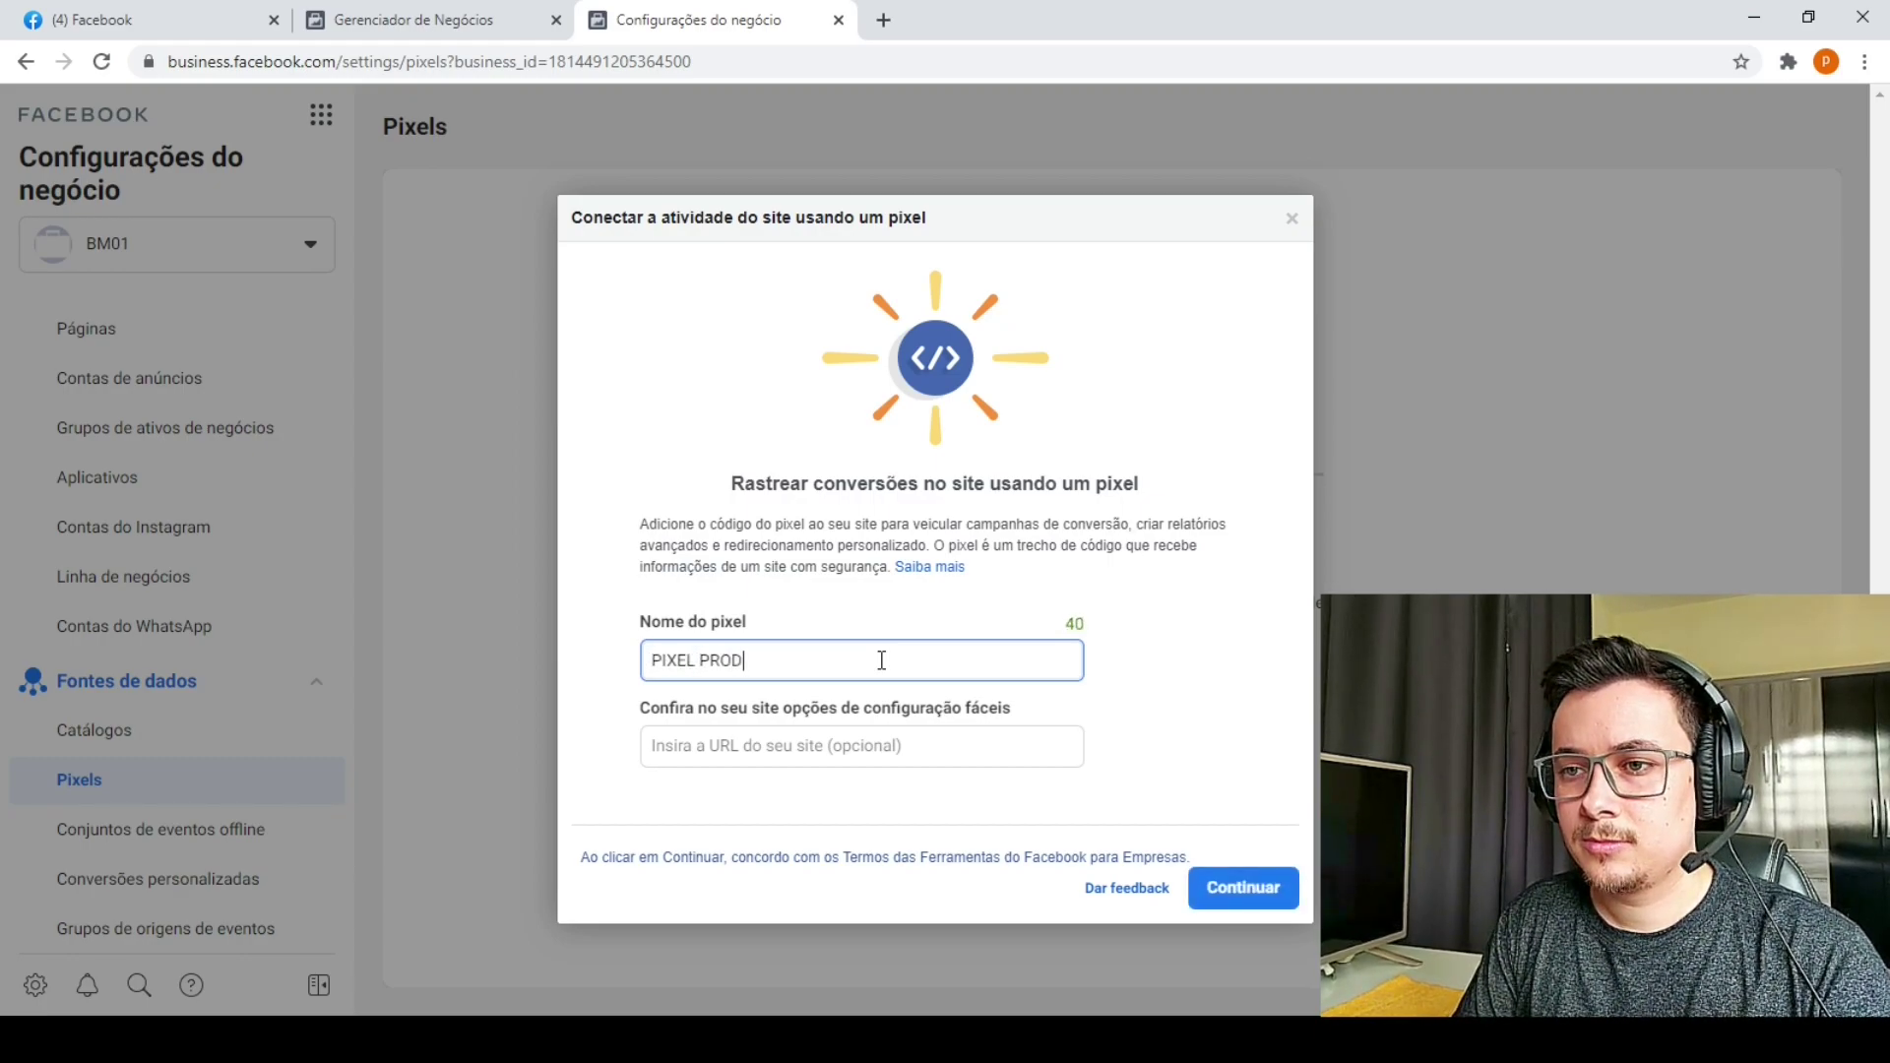
pyautogui.write('UTO DE MAQWU')
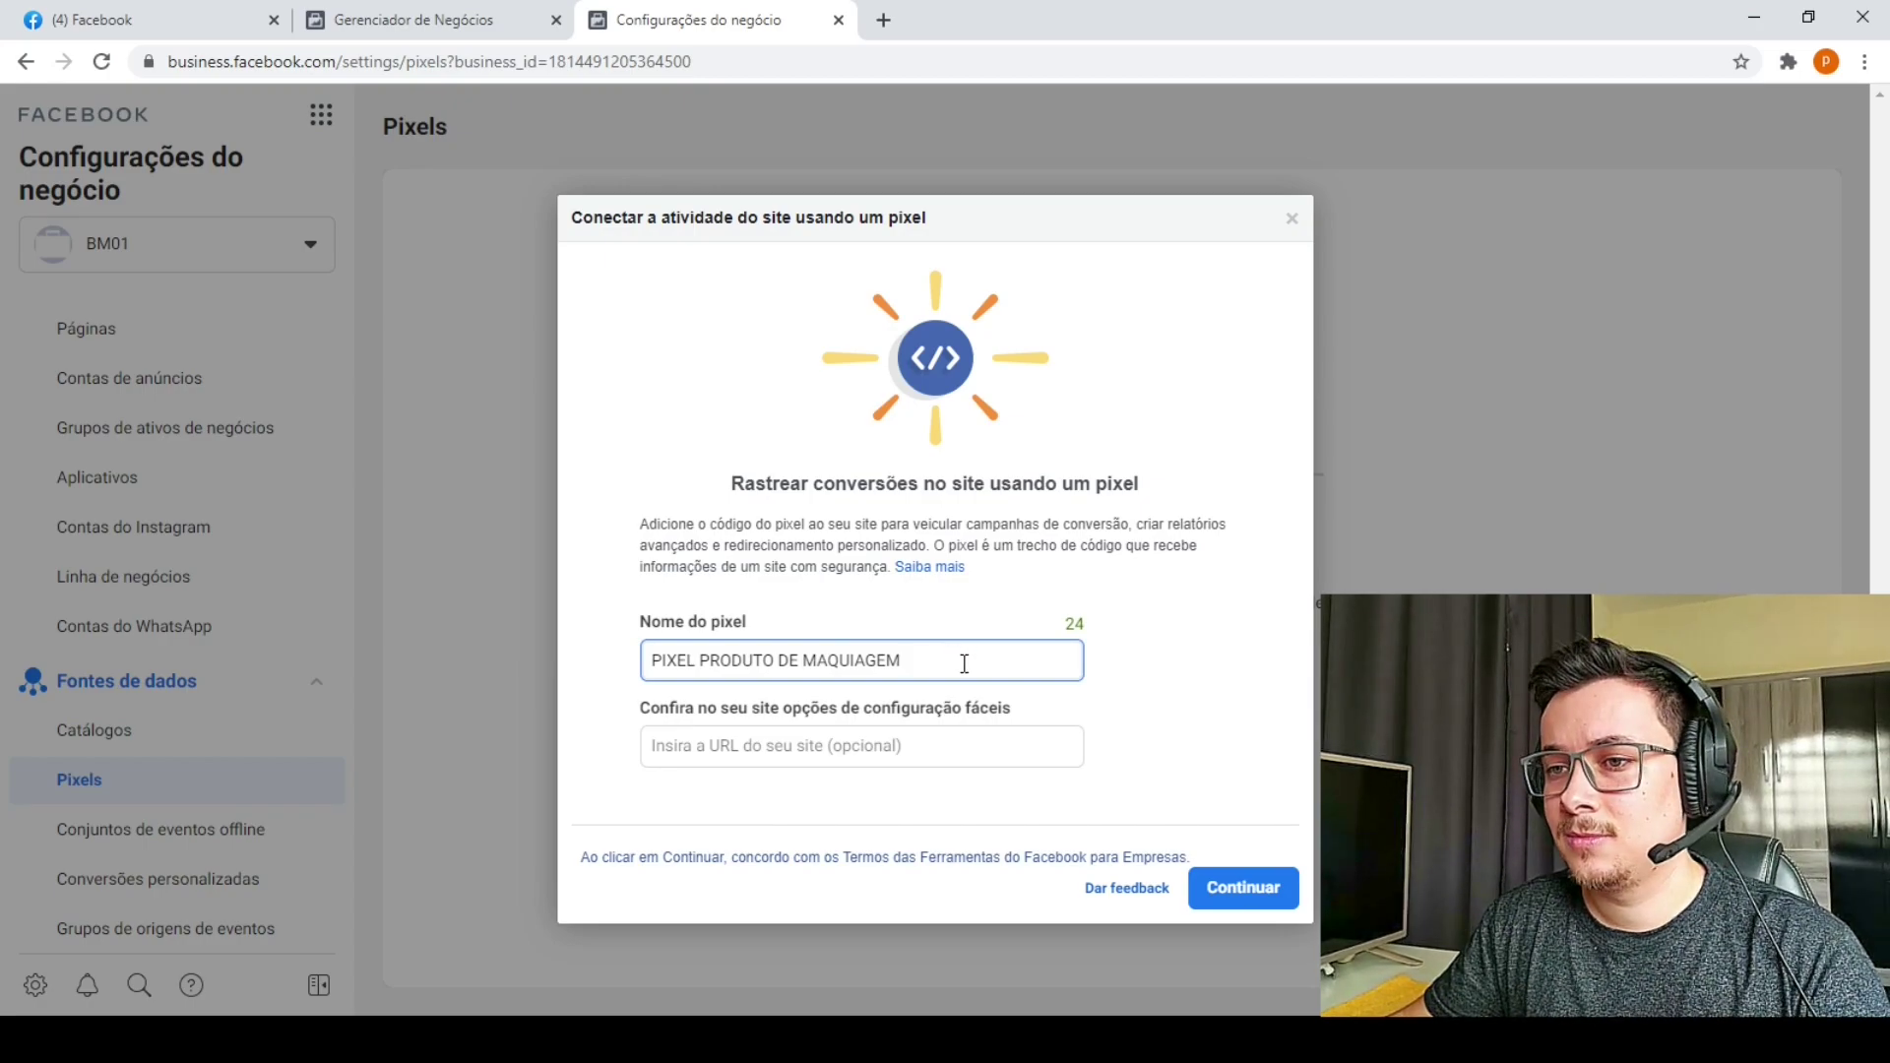
# - Create the pixel with the optional website URL left blank and dismiss the pixel setup choice
pyautogui.click(704, 751)
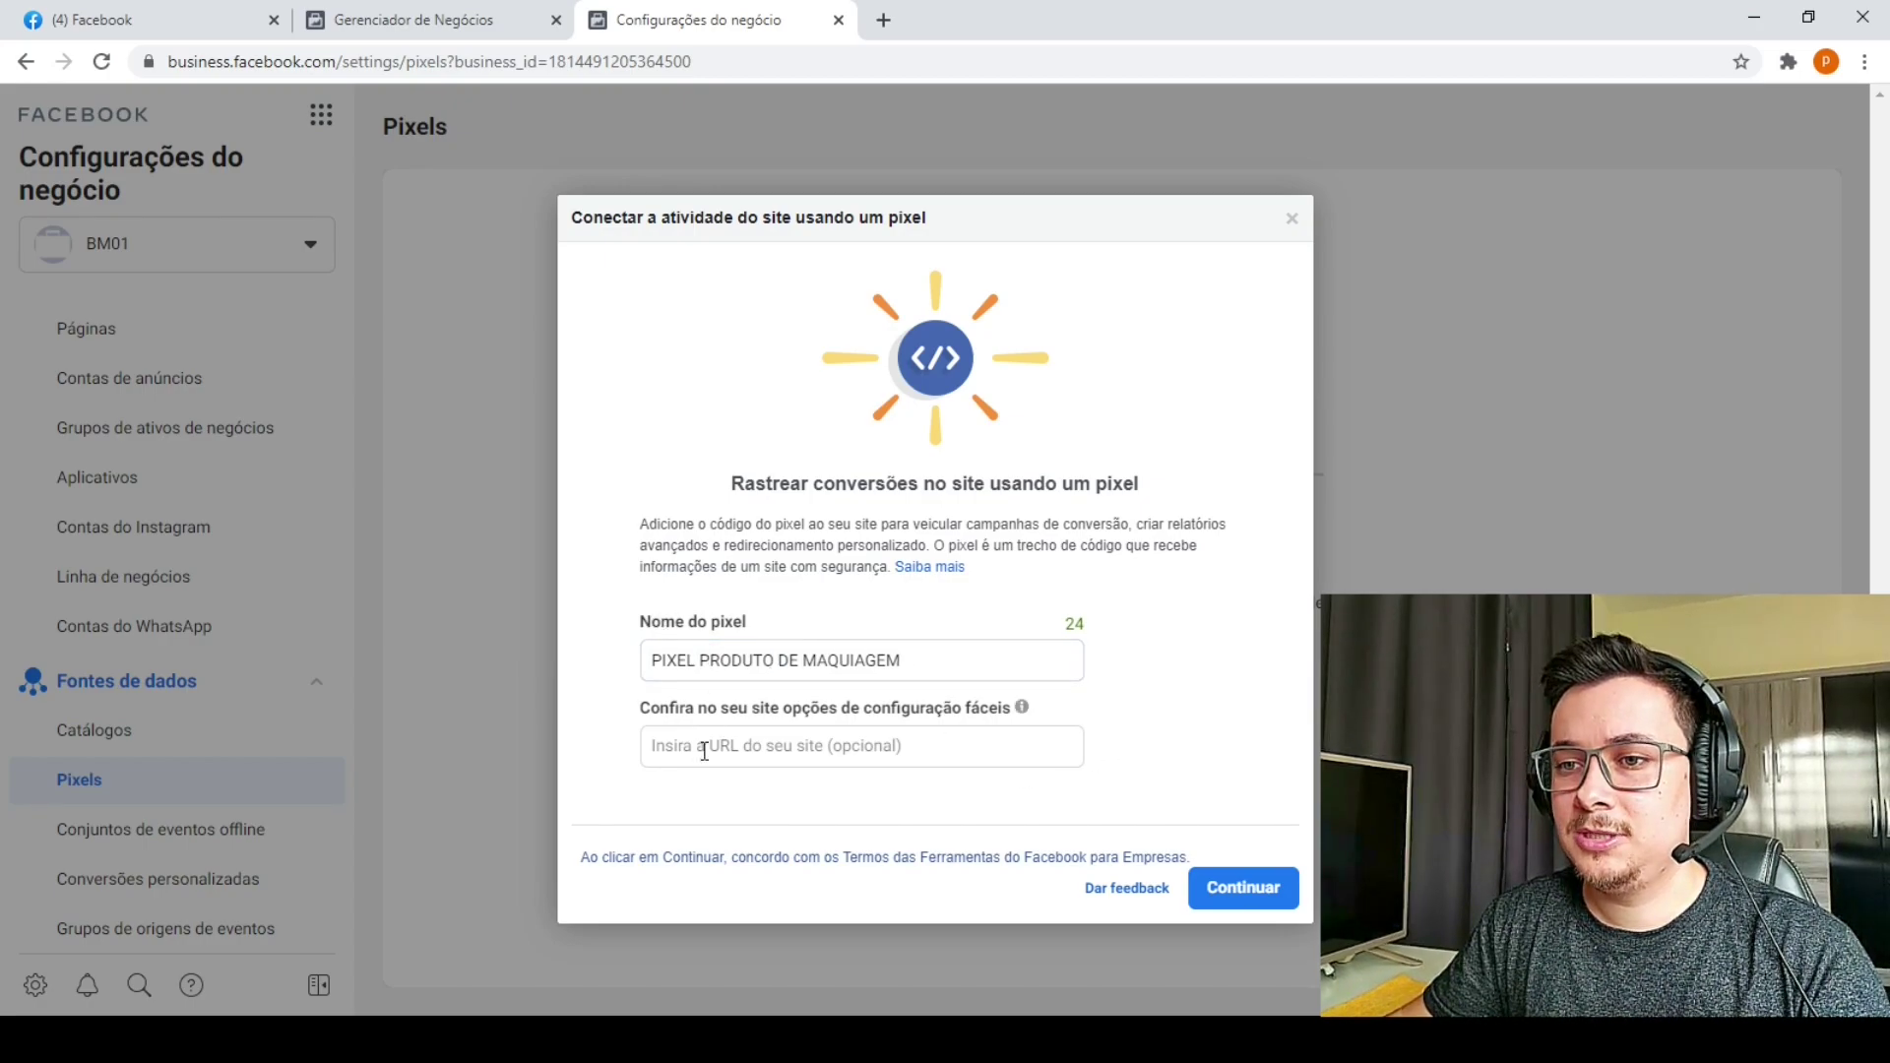
pyautogui.click(1265, 902)
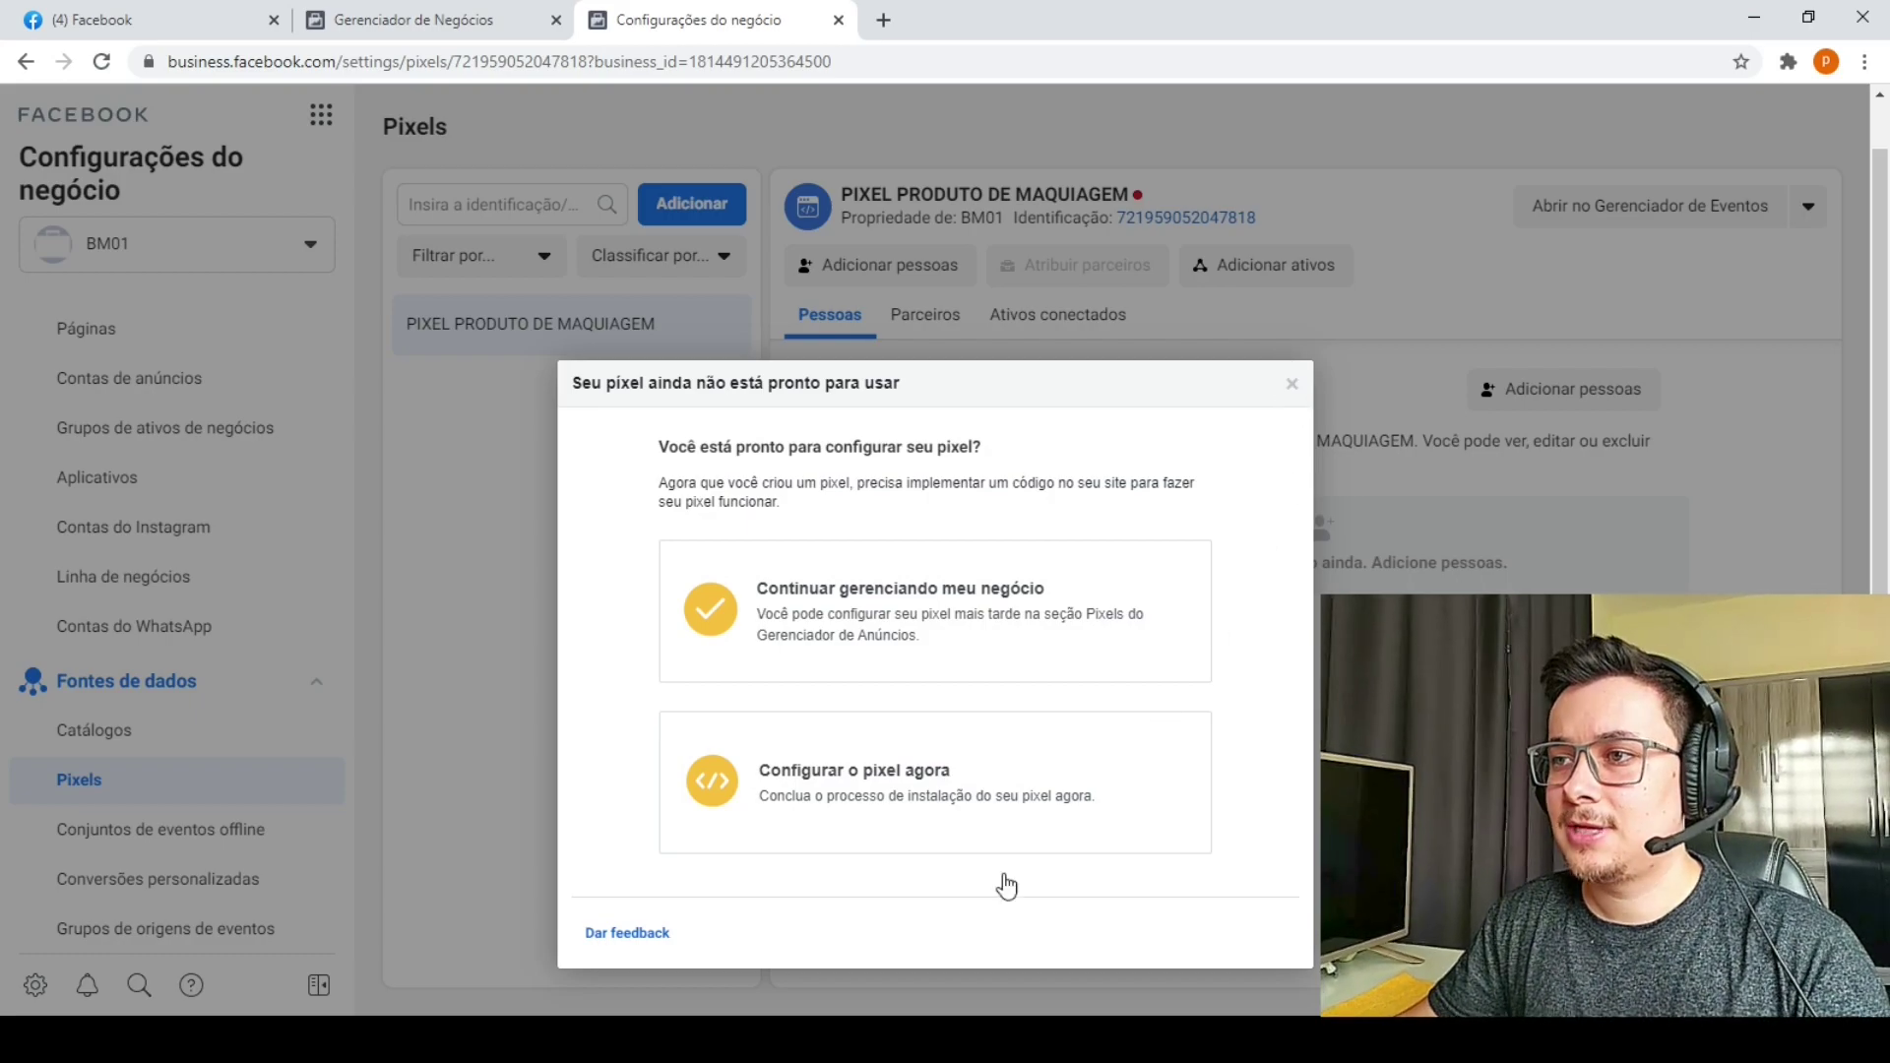
pyautogui.click(1292, 386)
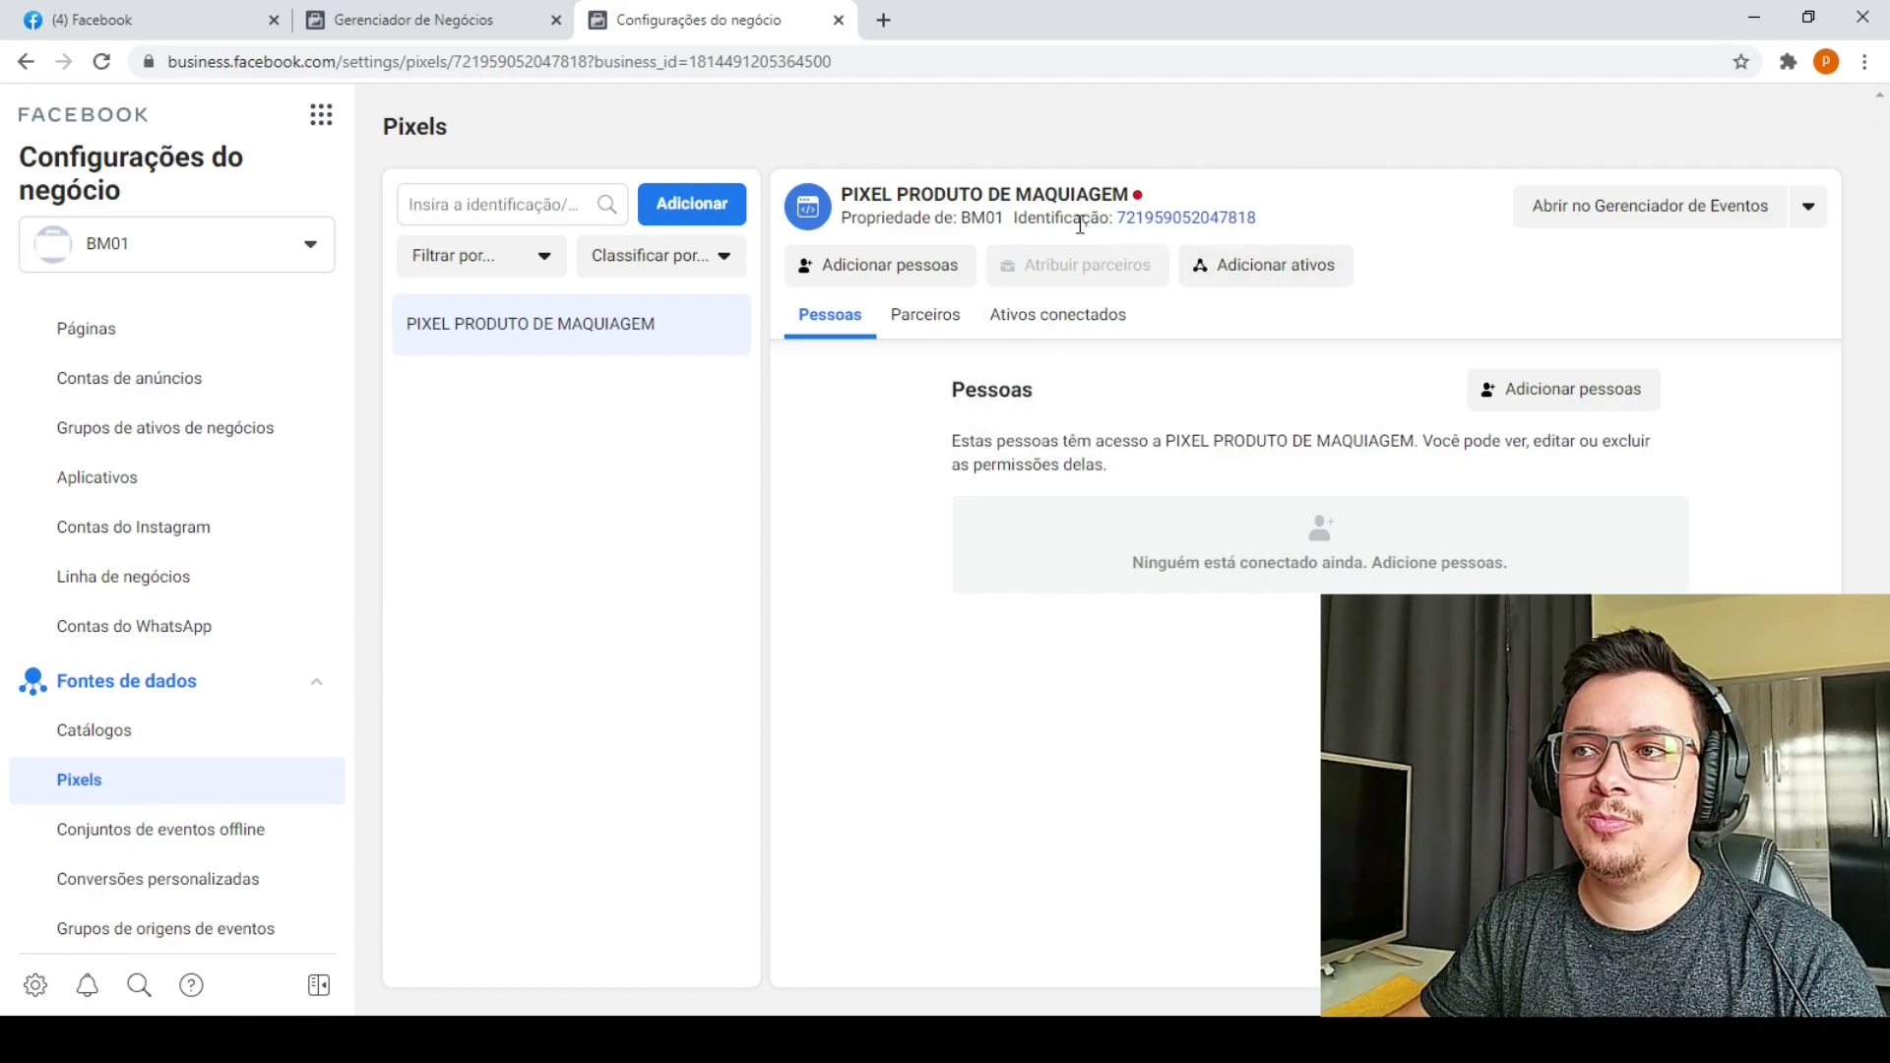
pyautogui.moveTo(1139, 196)
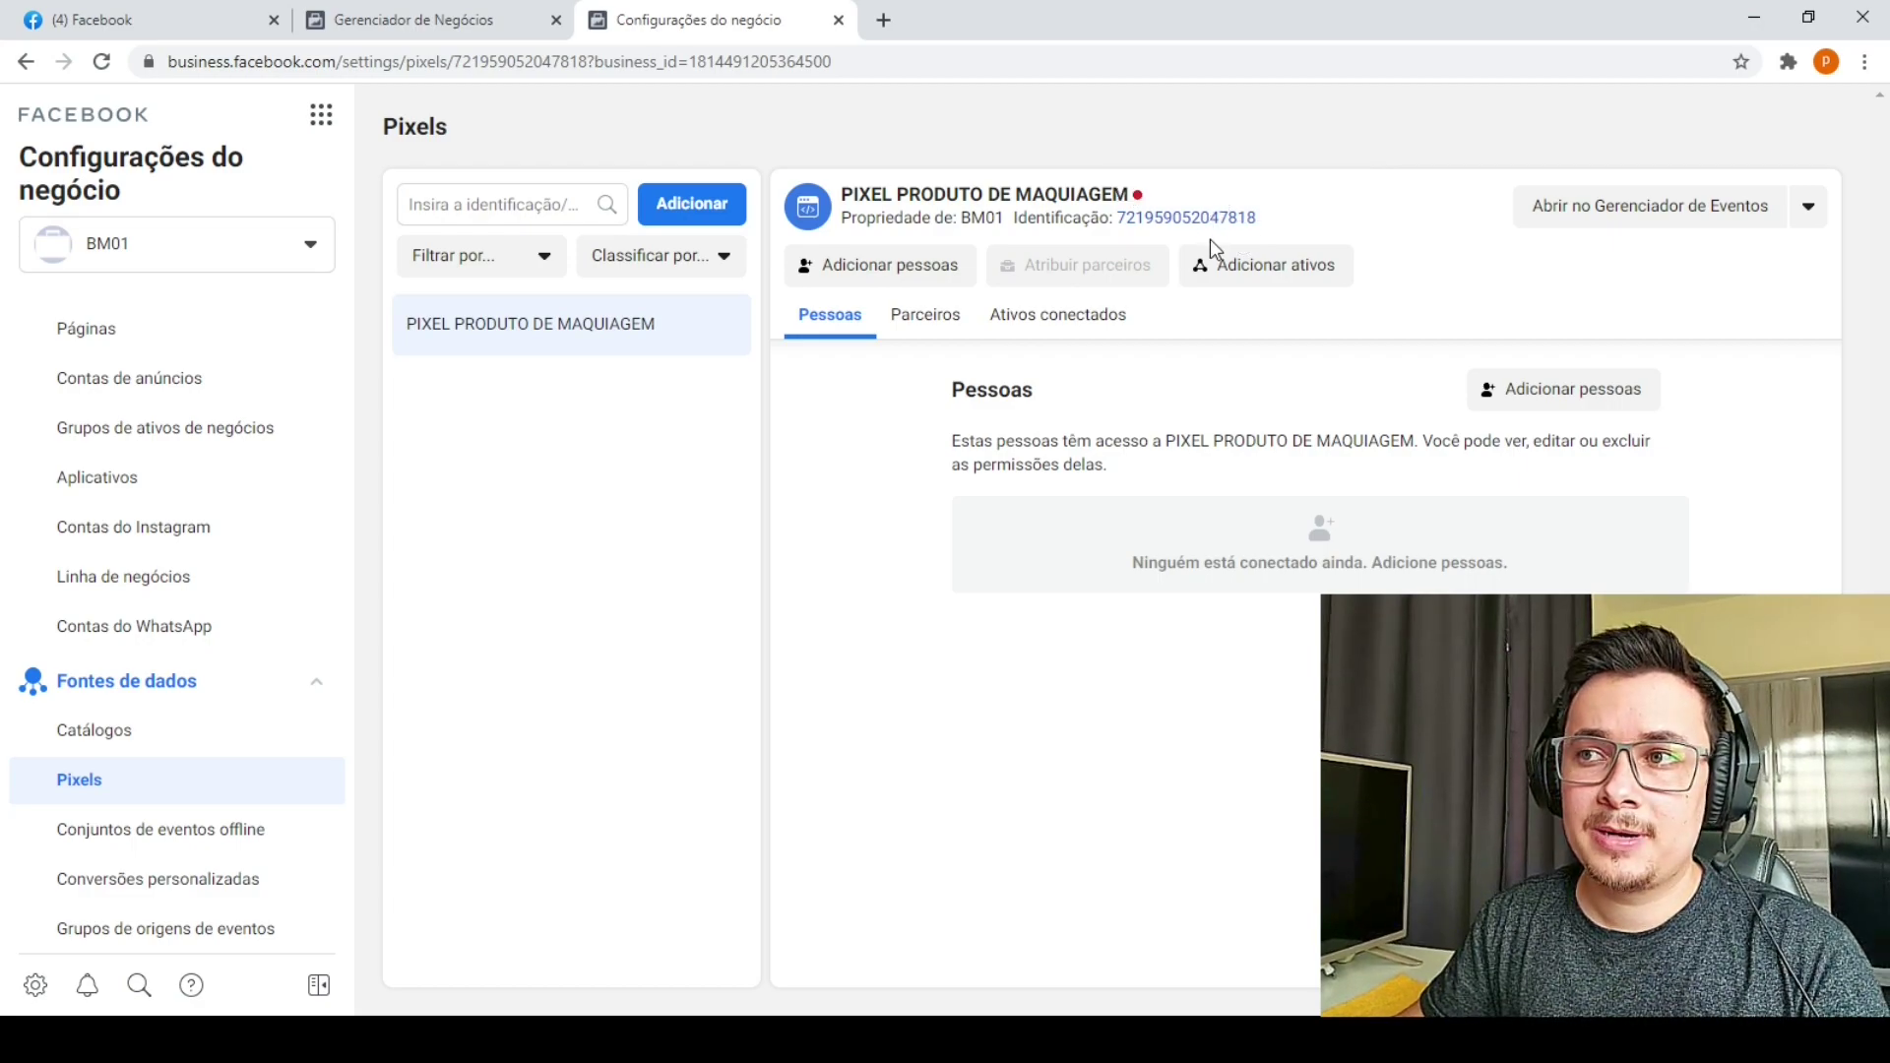
pyautogui.moveTo(1158, 287)
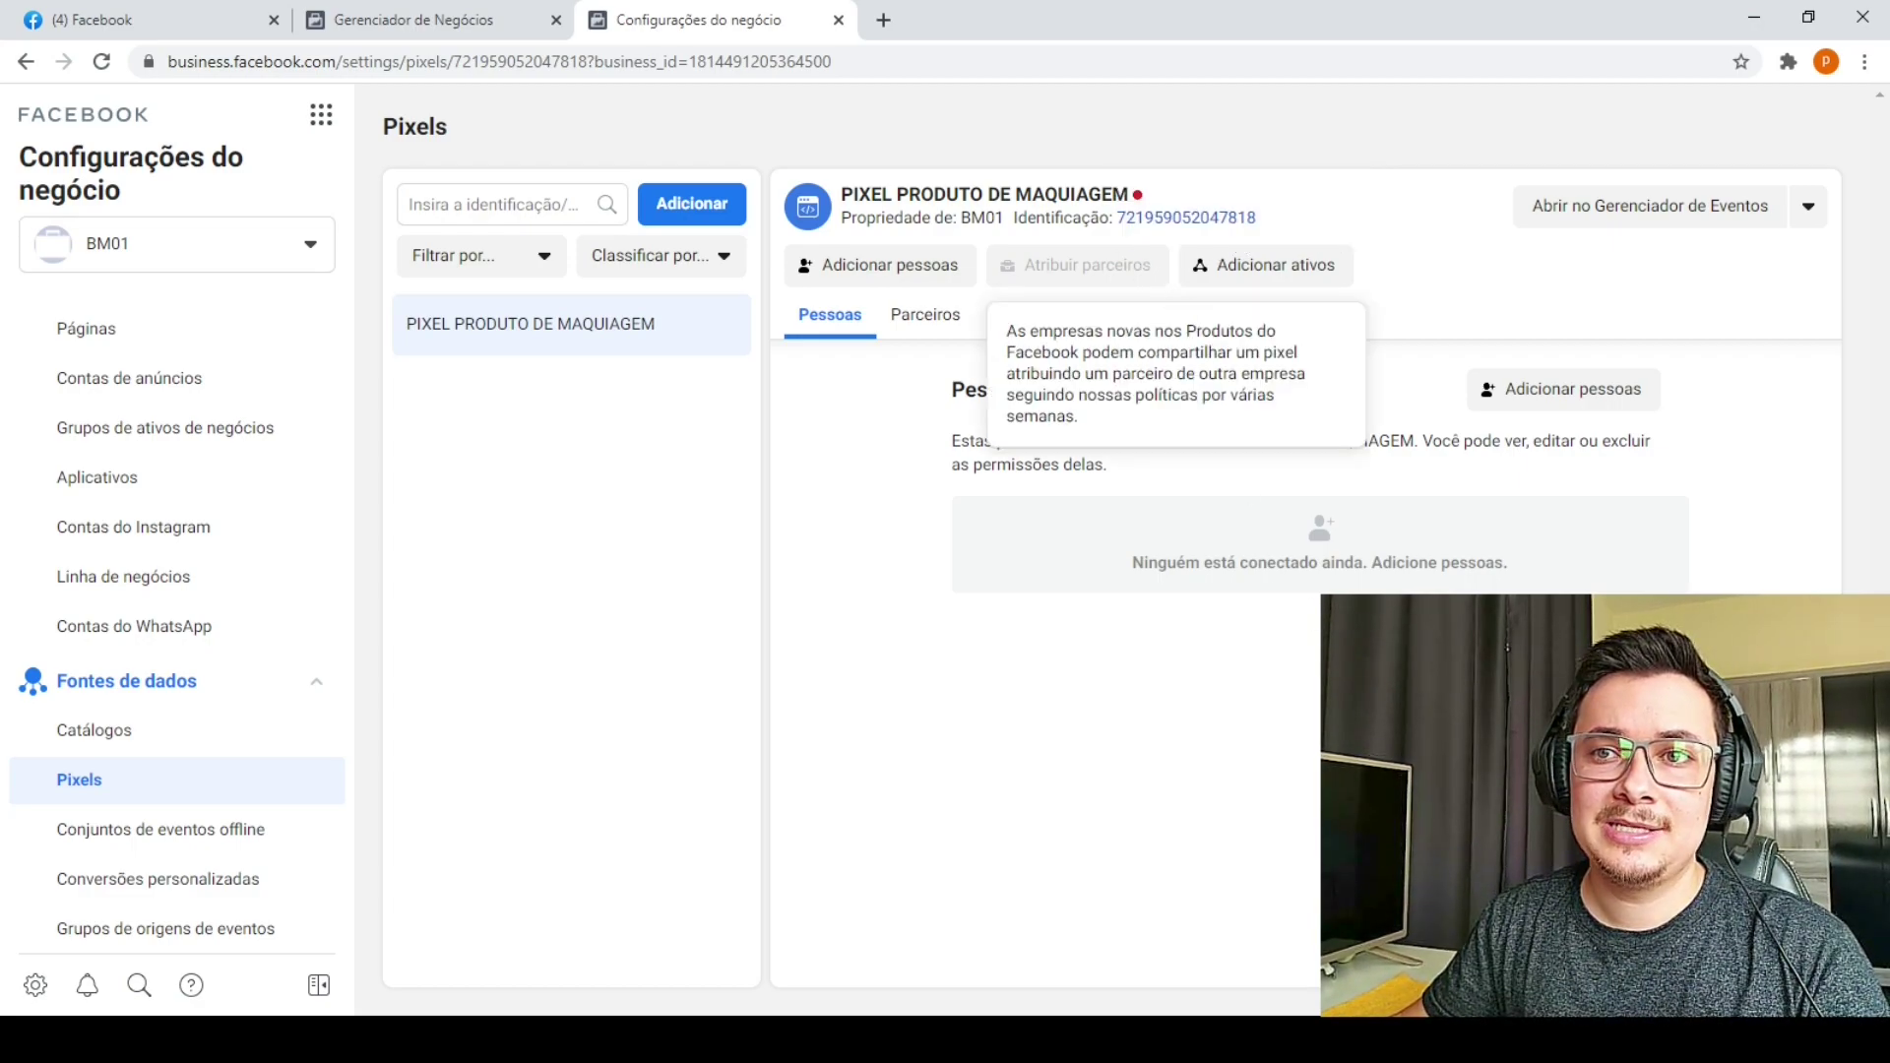